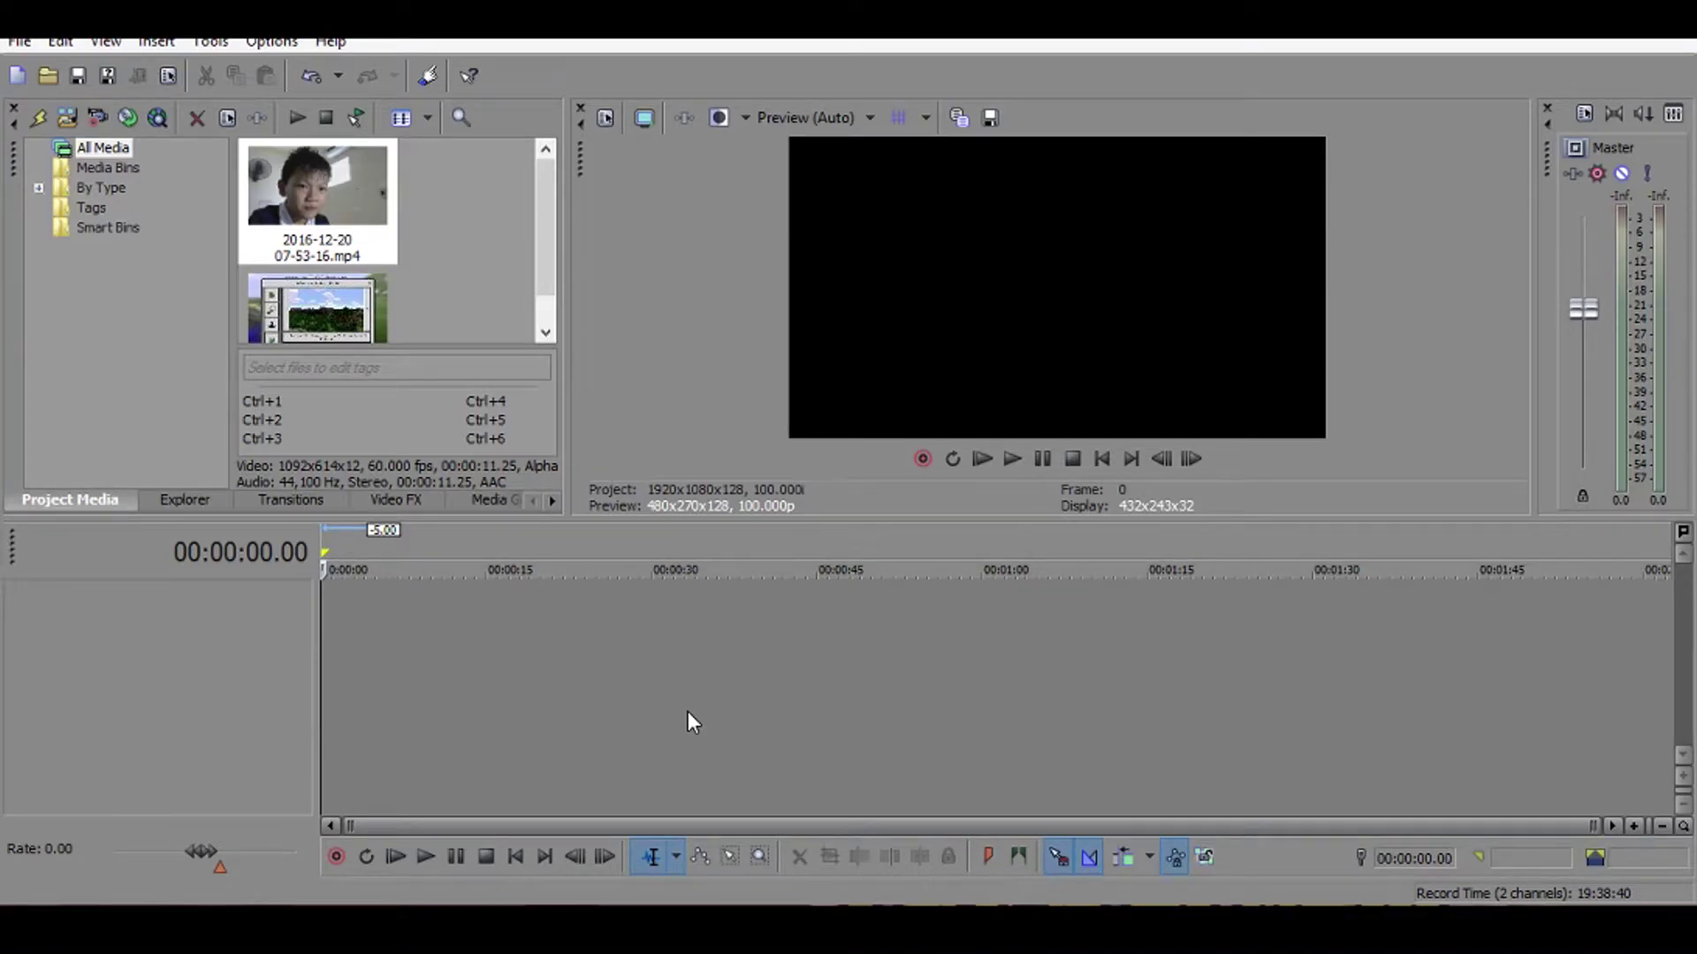
Place the Minecraft screenshot png on a video track and stretch it to about 0:58.
click(476, 196)
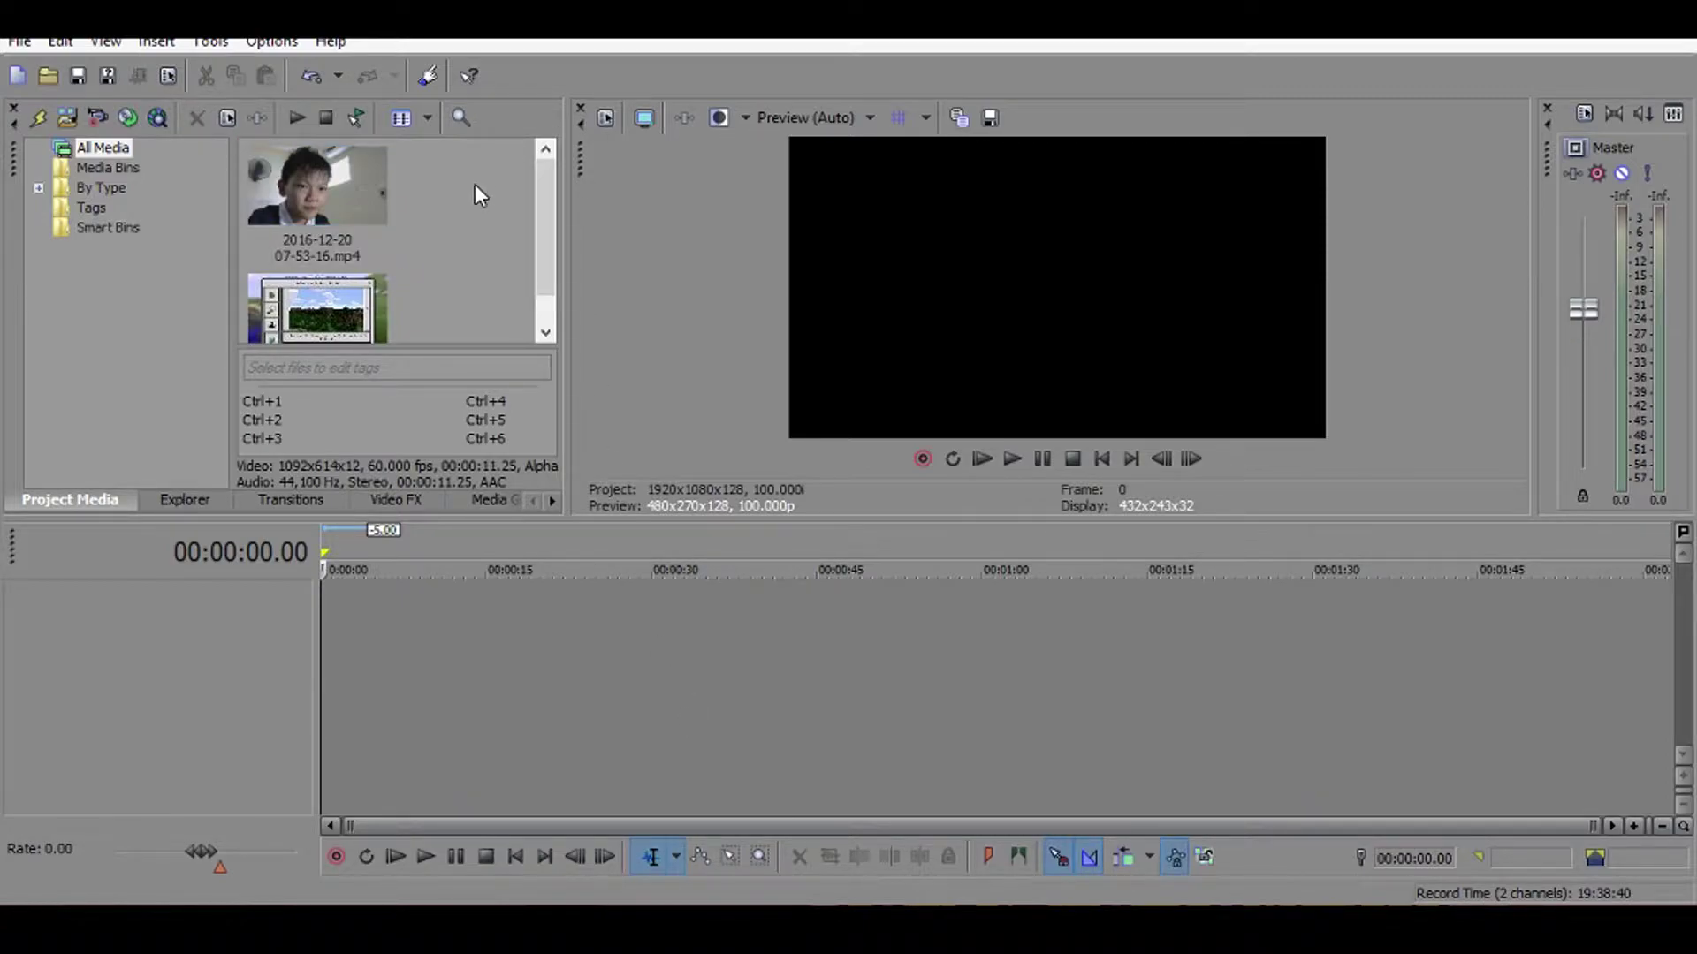
drag(484, 196, 496, 232)
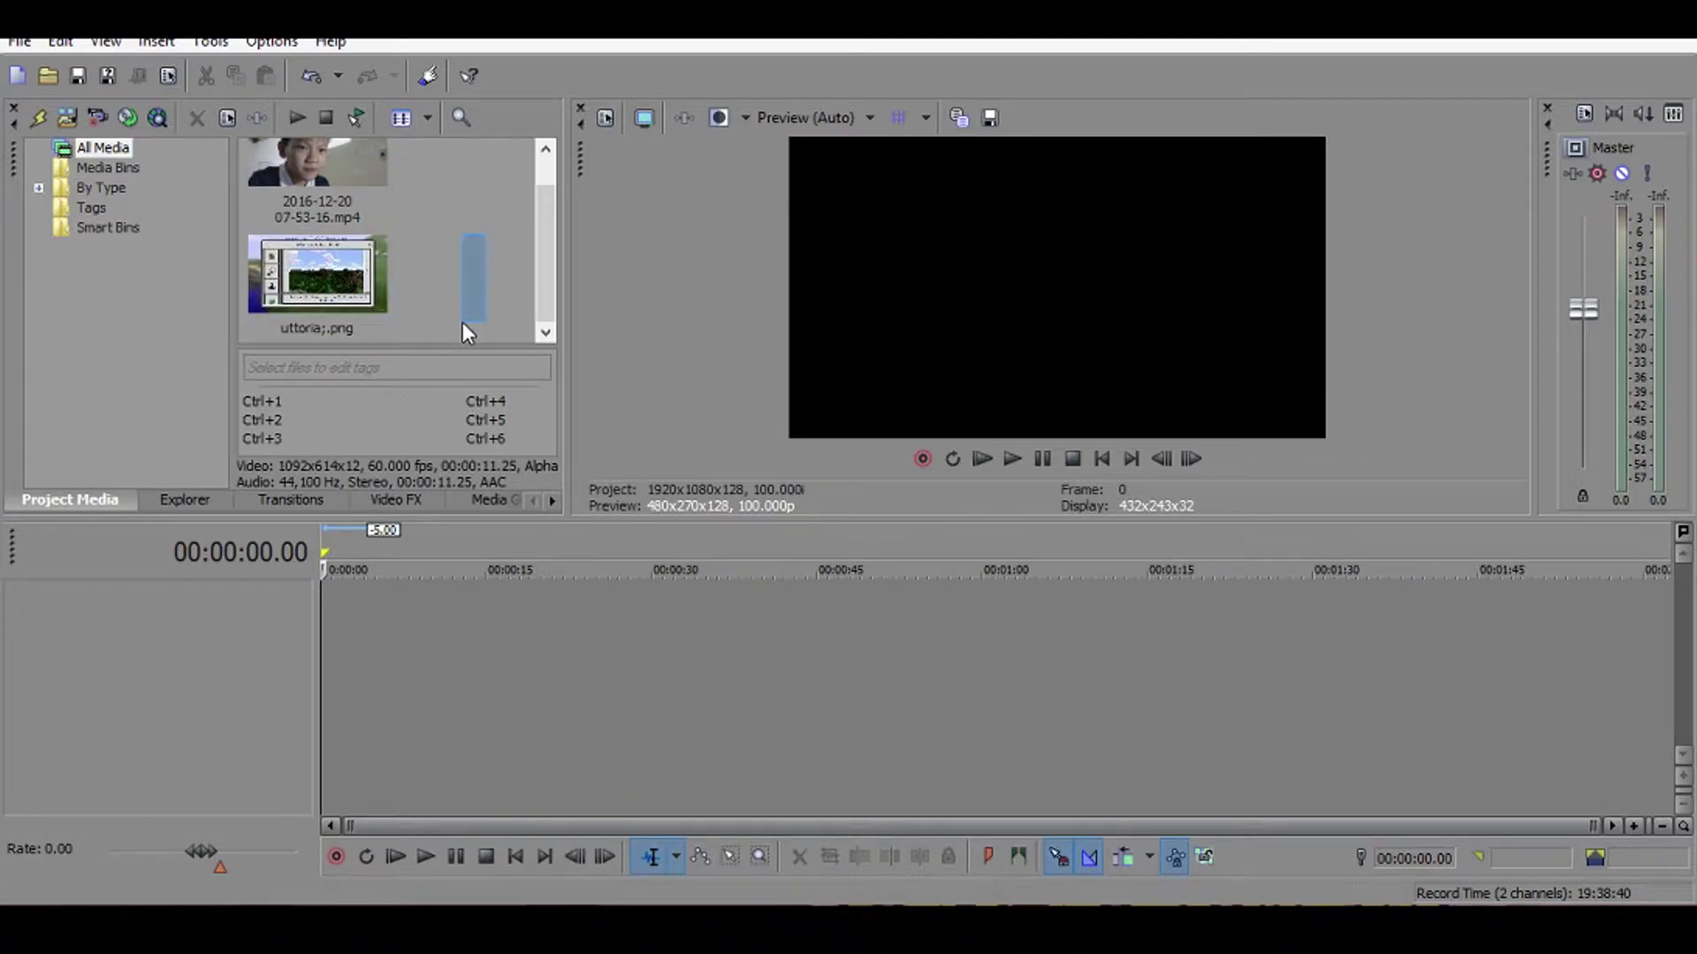
drag(463, 321, 489, 211)
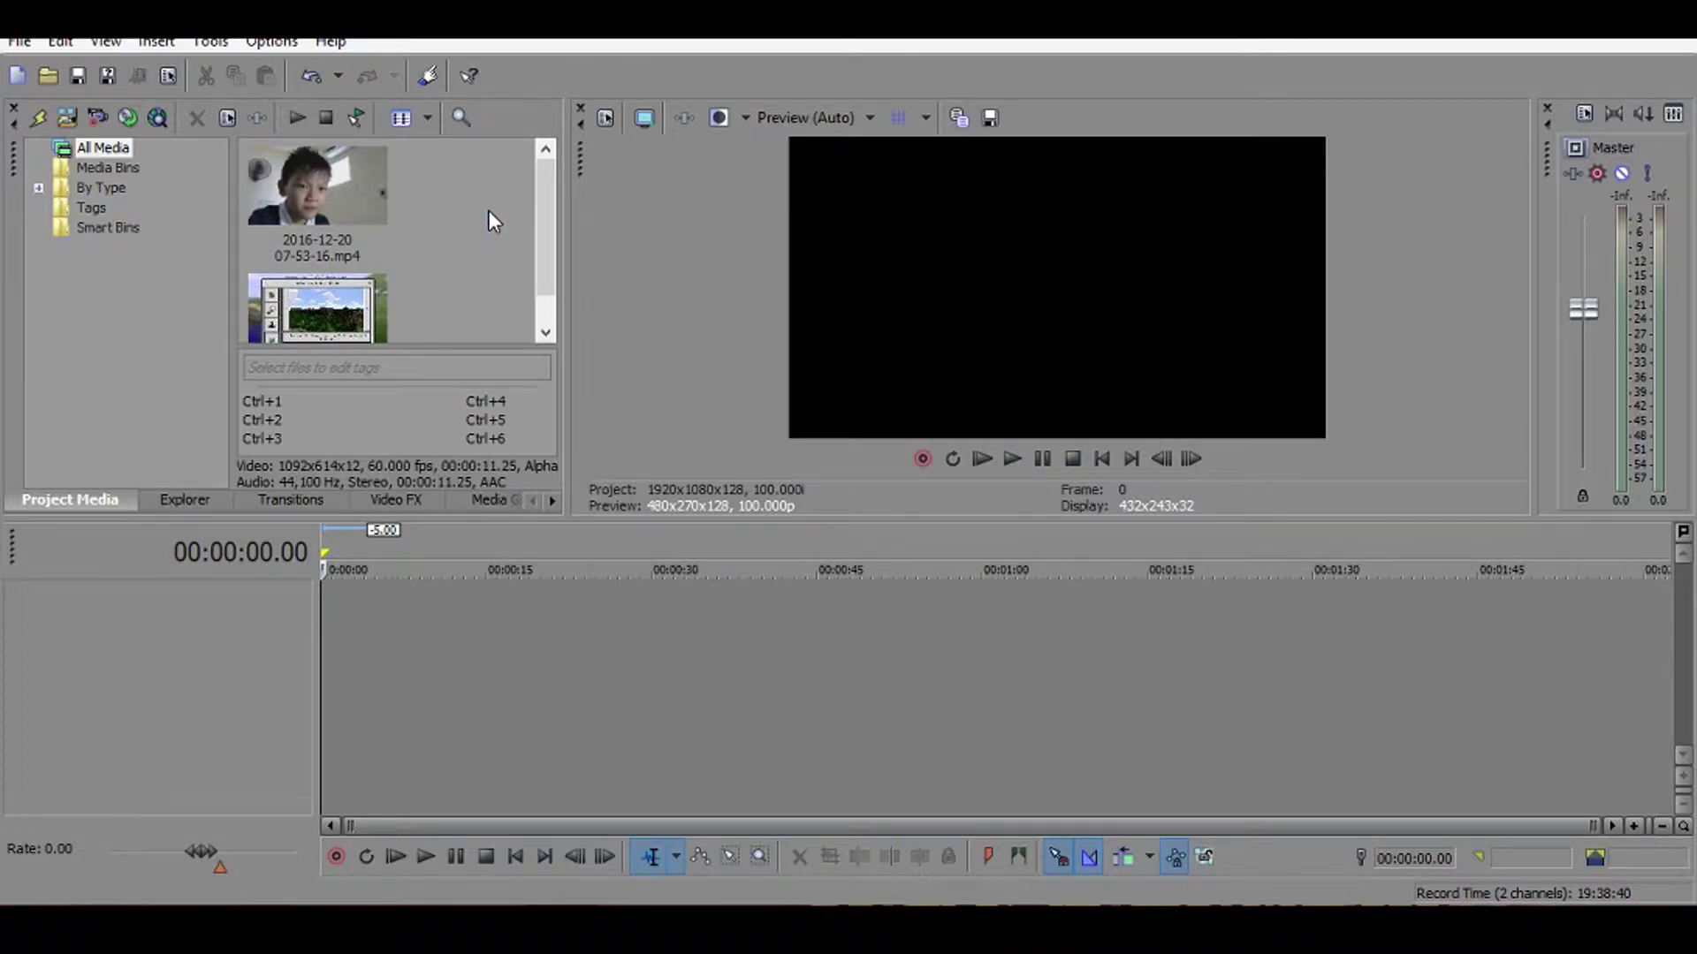
drag(490, 211, 521, 258)
mouse_move(429, 277)
mouse_down()
mouse_move(398, 308)
mouse_move(505, 251)
mouse_up()
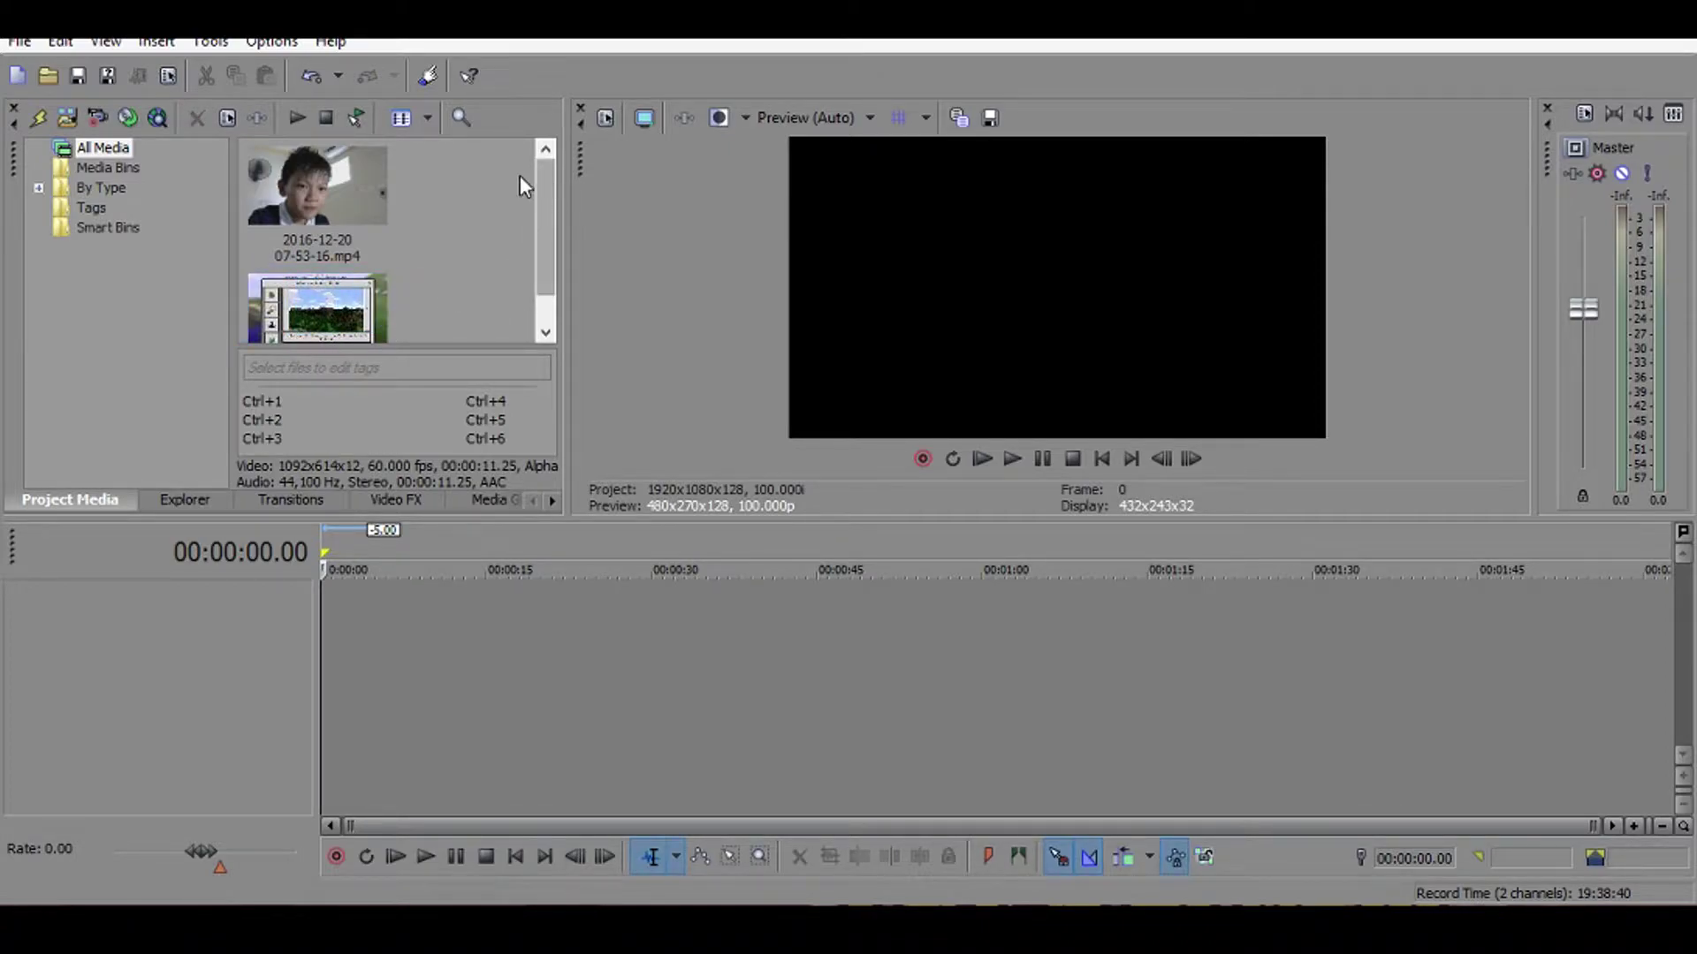
mouse_move(501, 201)
mouse_down()
mouse_move(326, 158)
mouse_move(390, 305)
mouse_move(335, 670)
mouse_up()
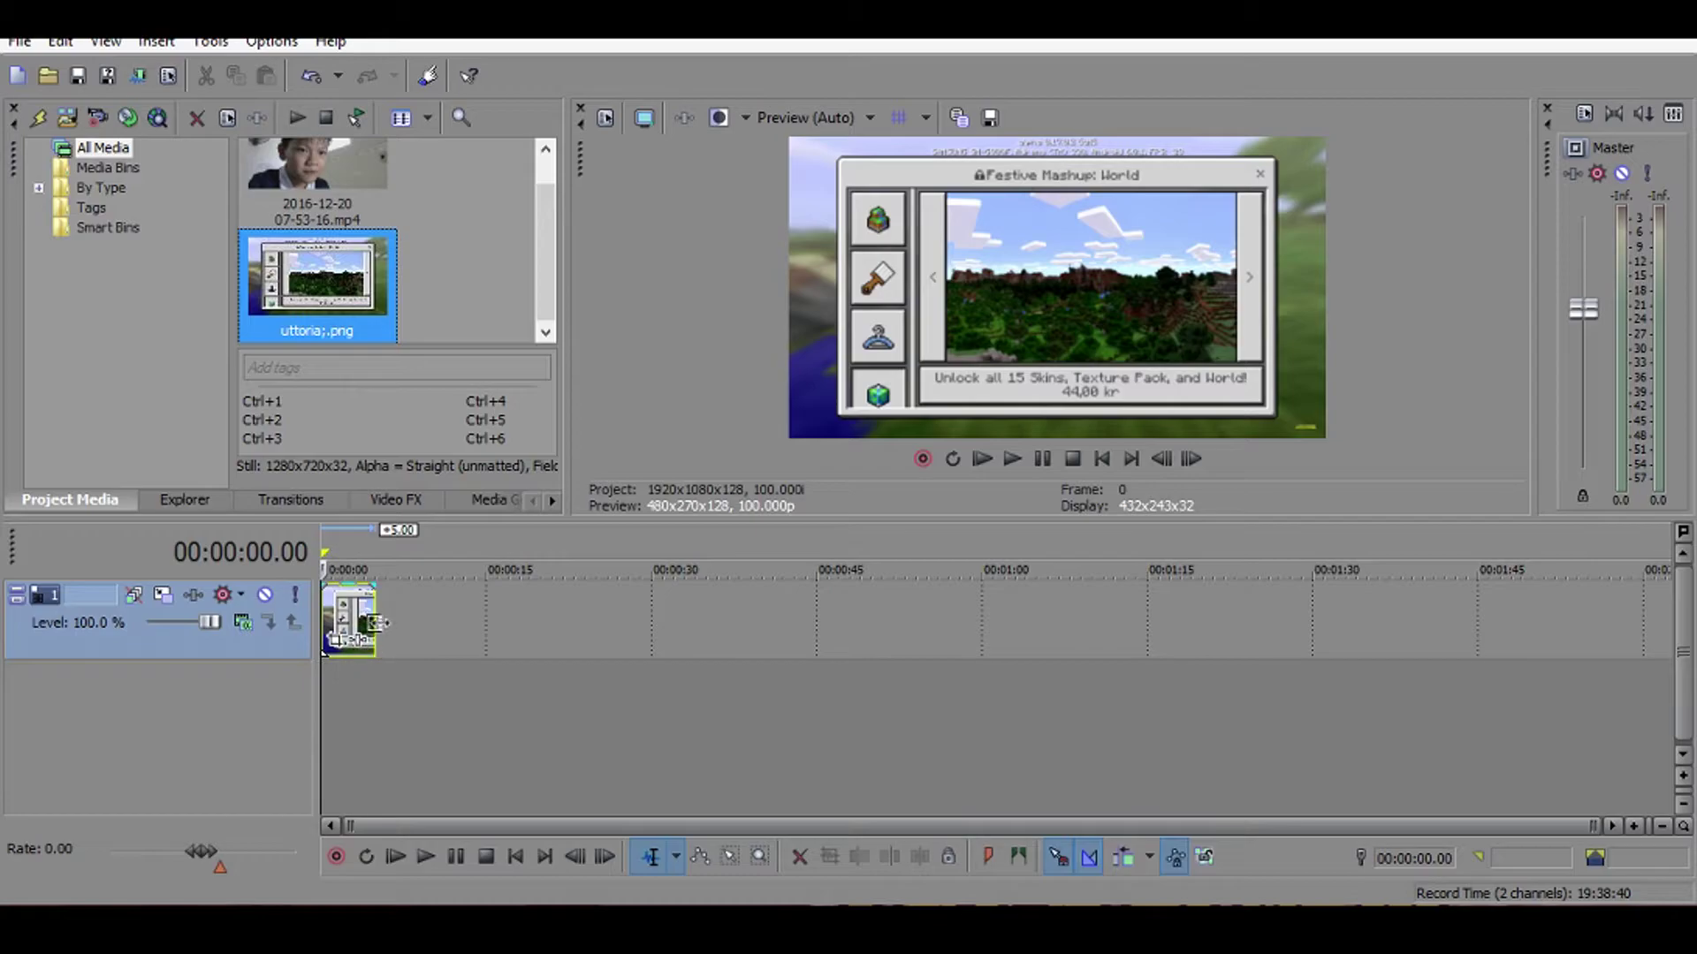
drag(375, 614, 960, 623)
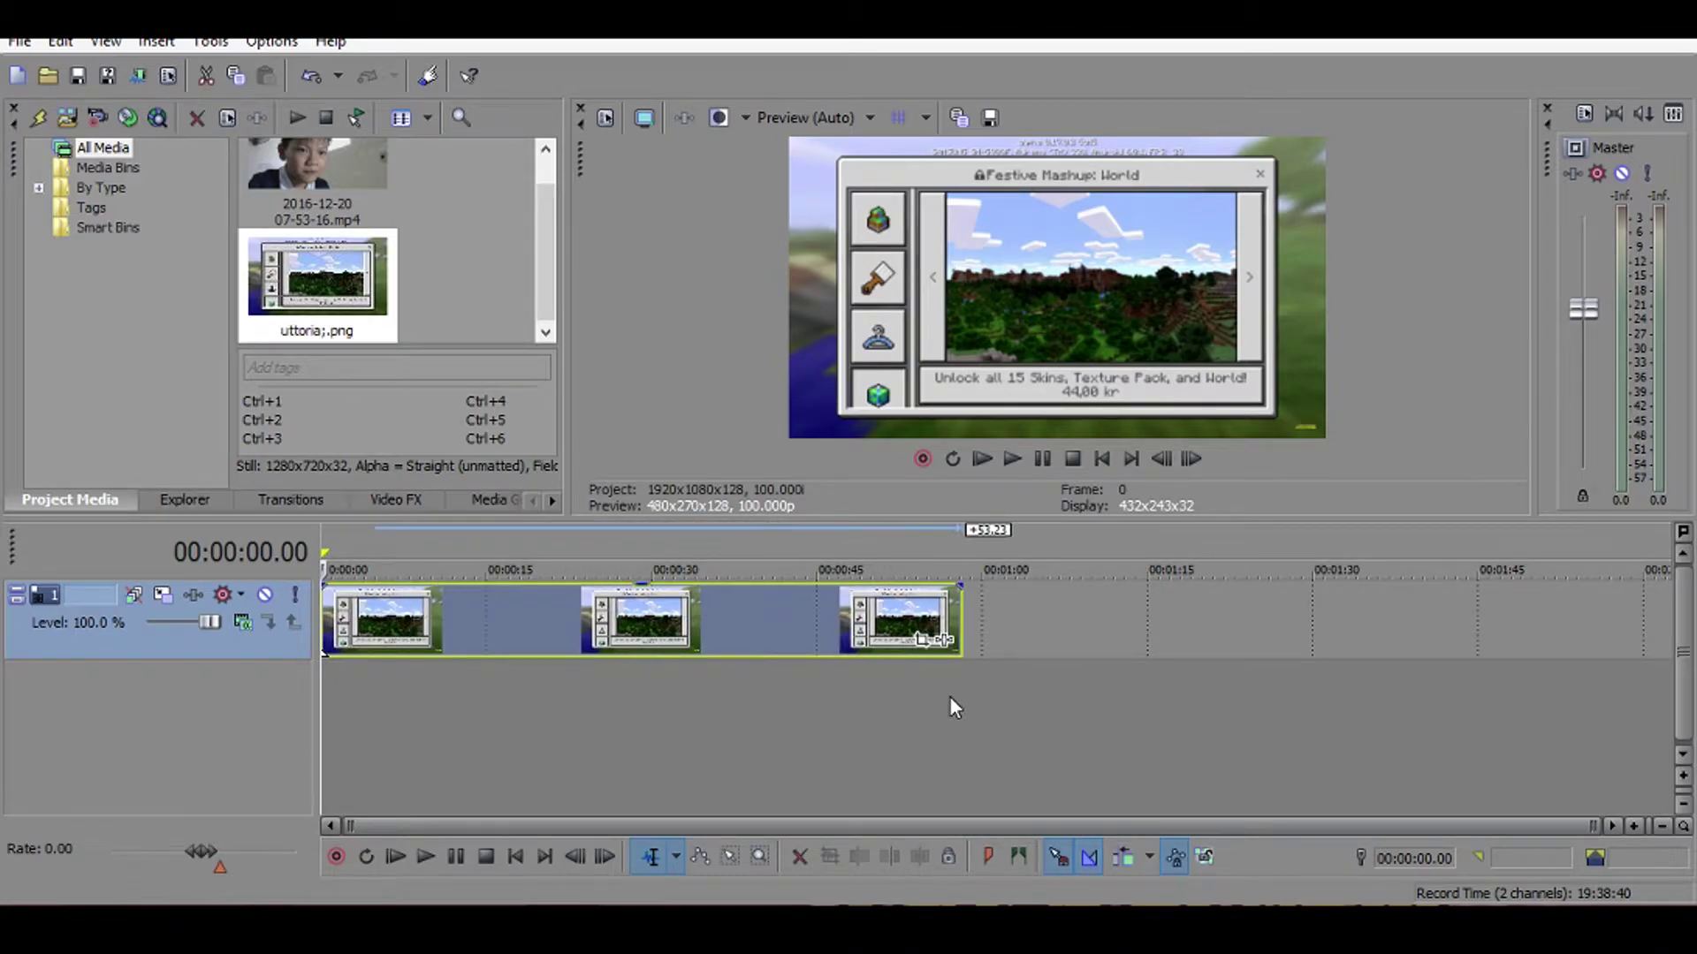
Apply the HD 1080-60i (1920x1080) template with a 60 fps frame rate in Project Video Properties.
click(605, 117)
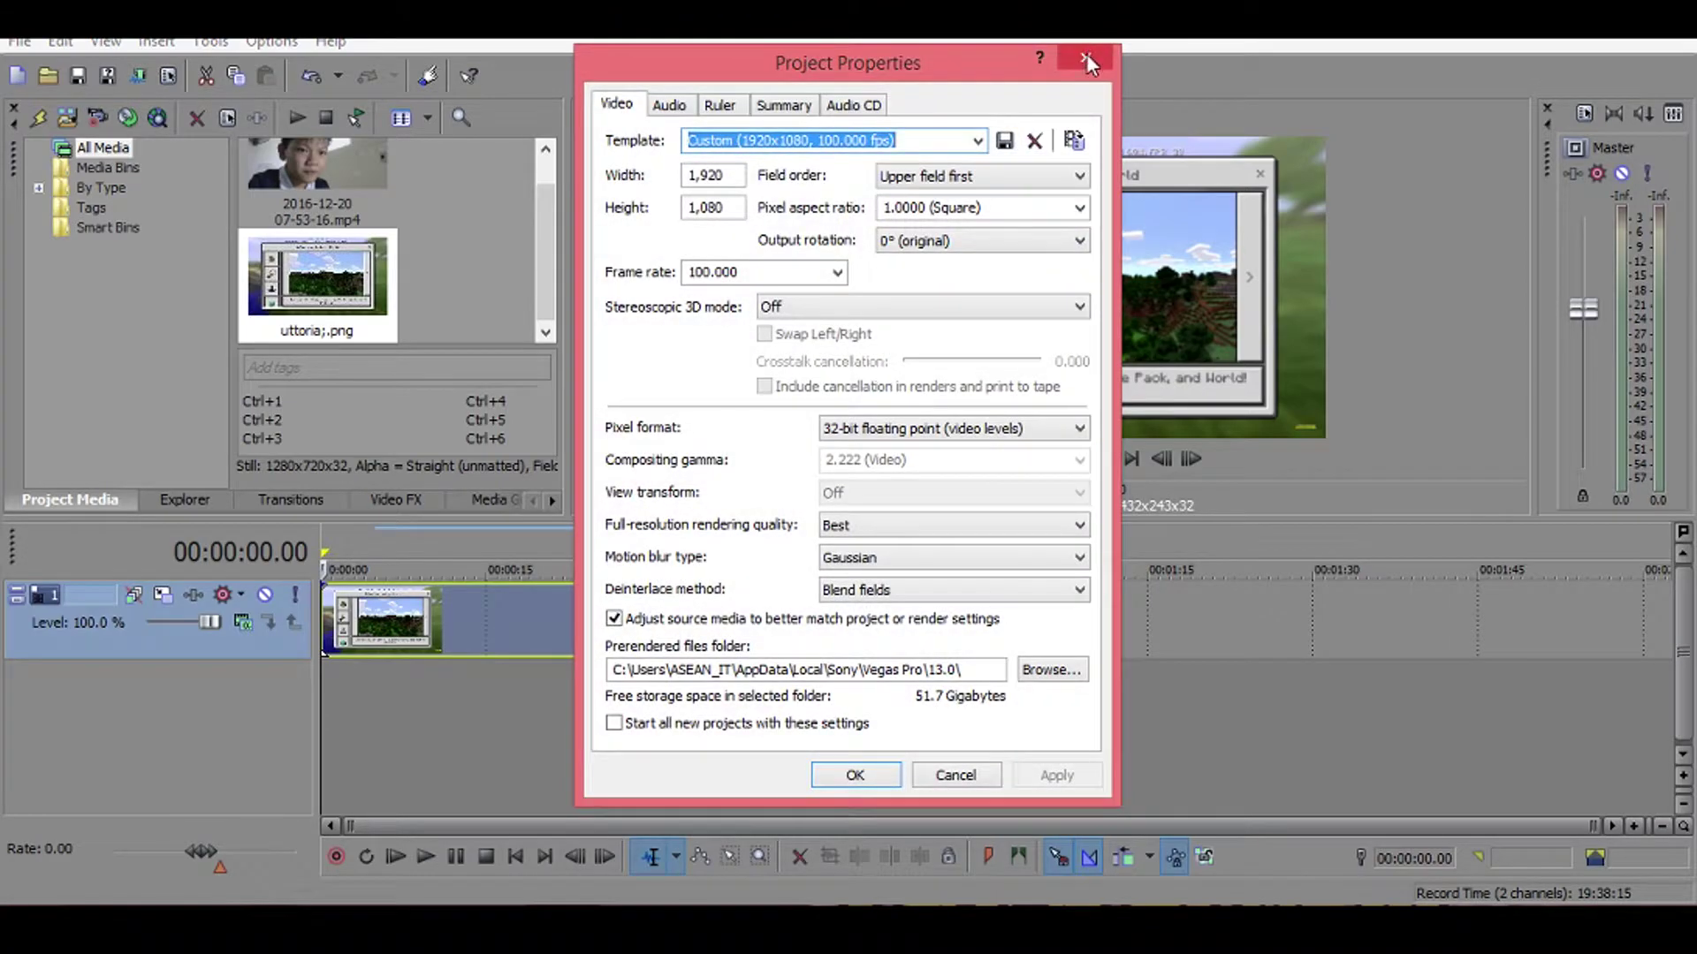
click(1084, 56)
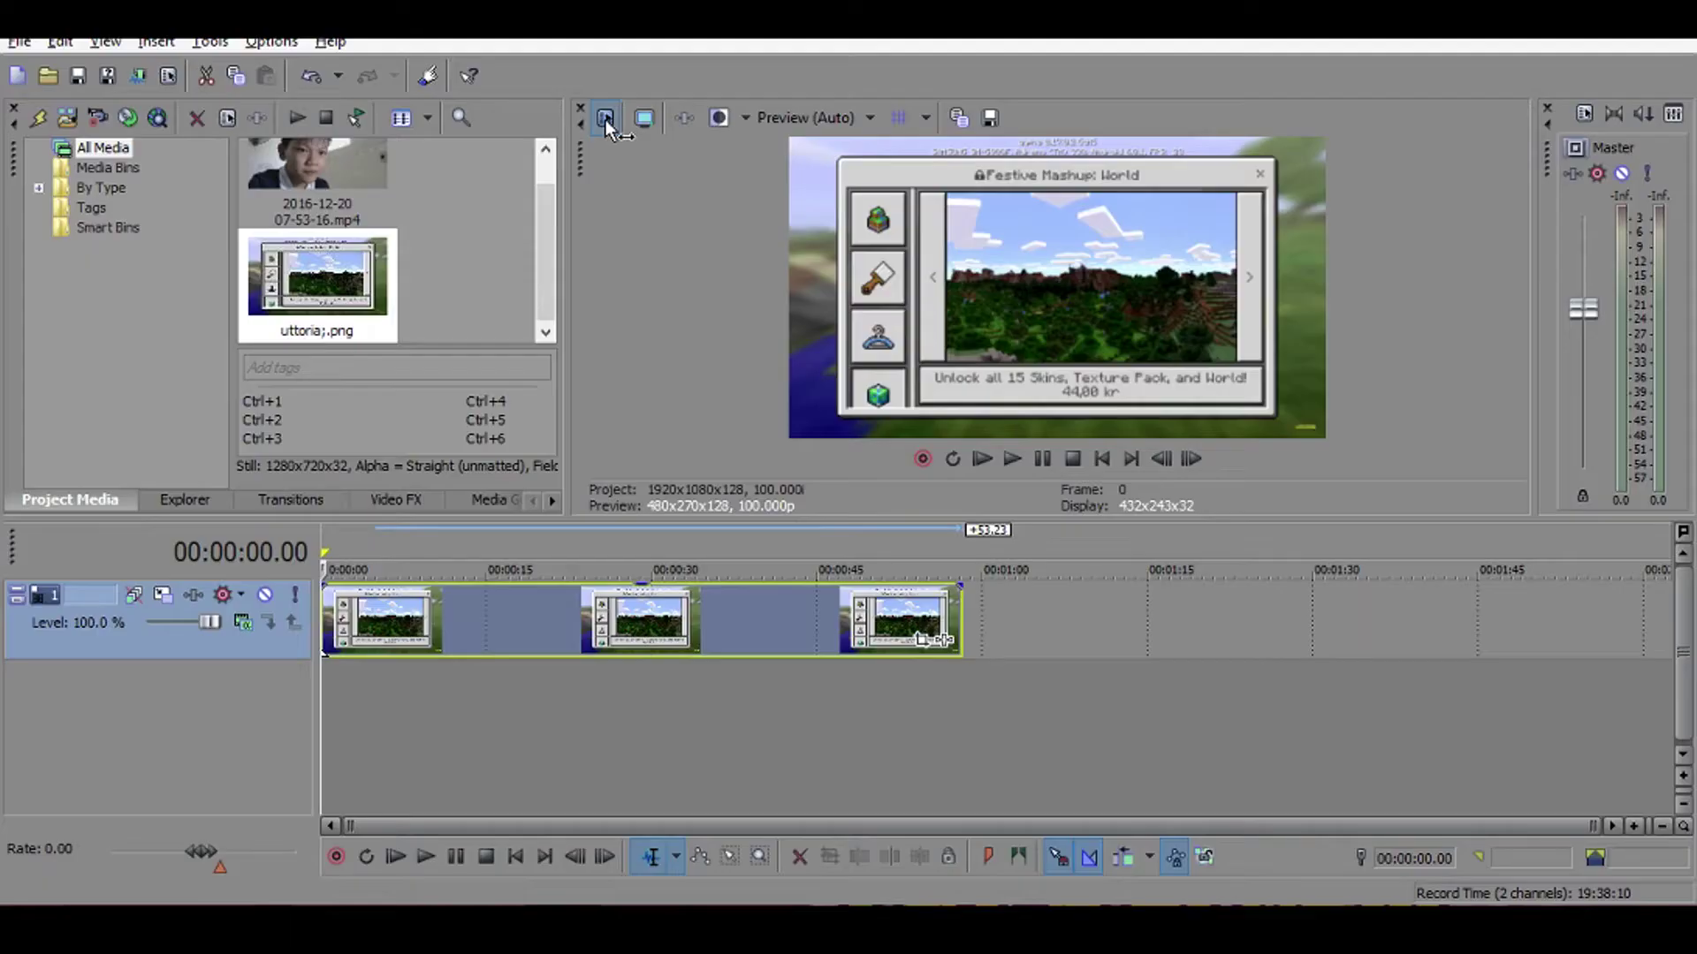
click(605, 120)
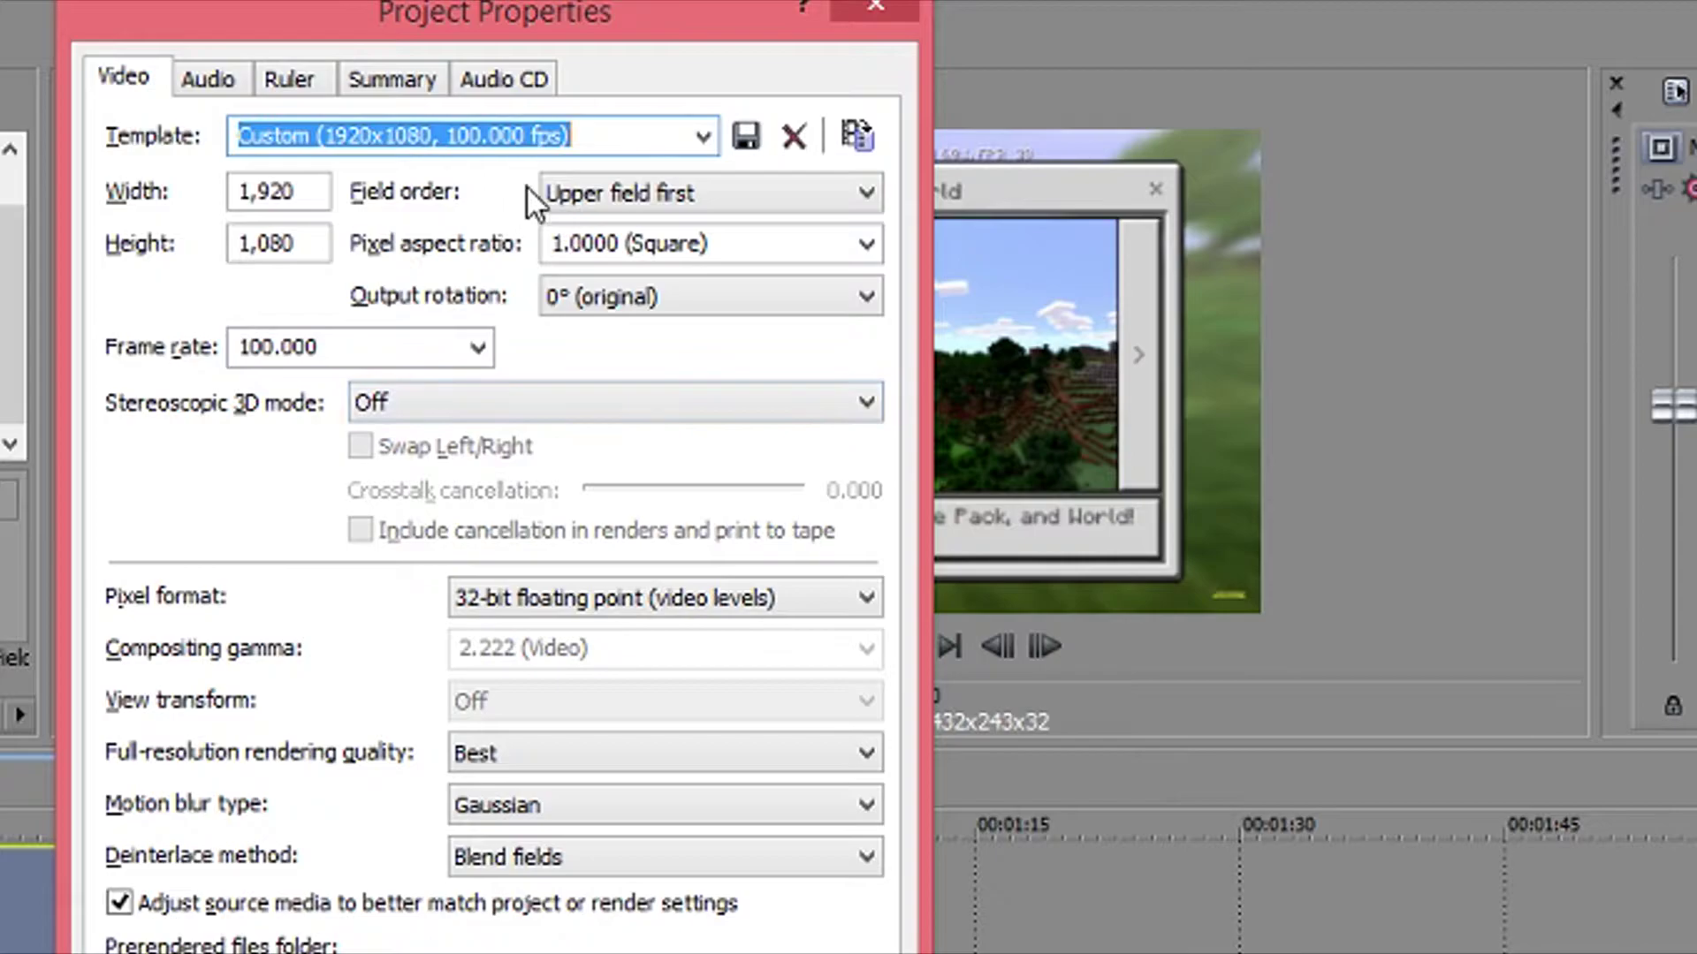
click(702, 133)
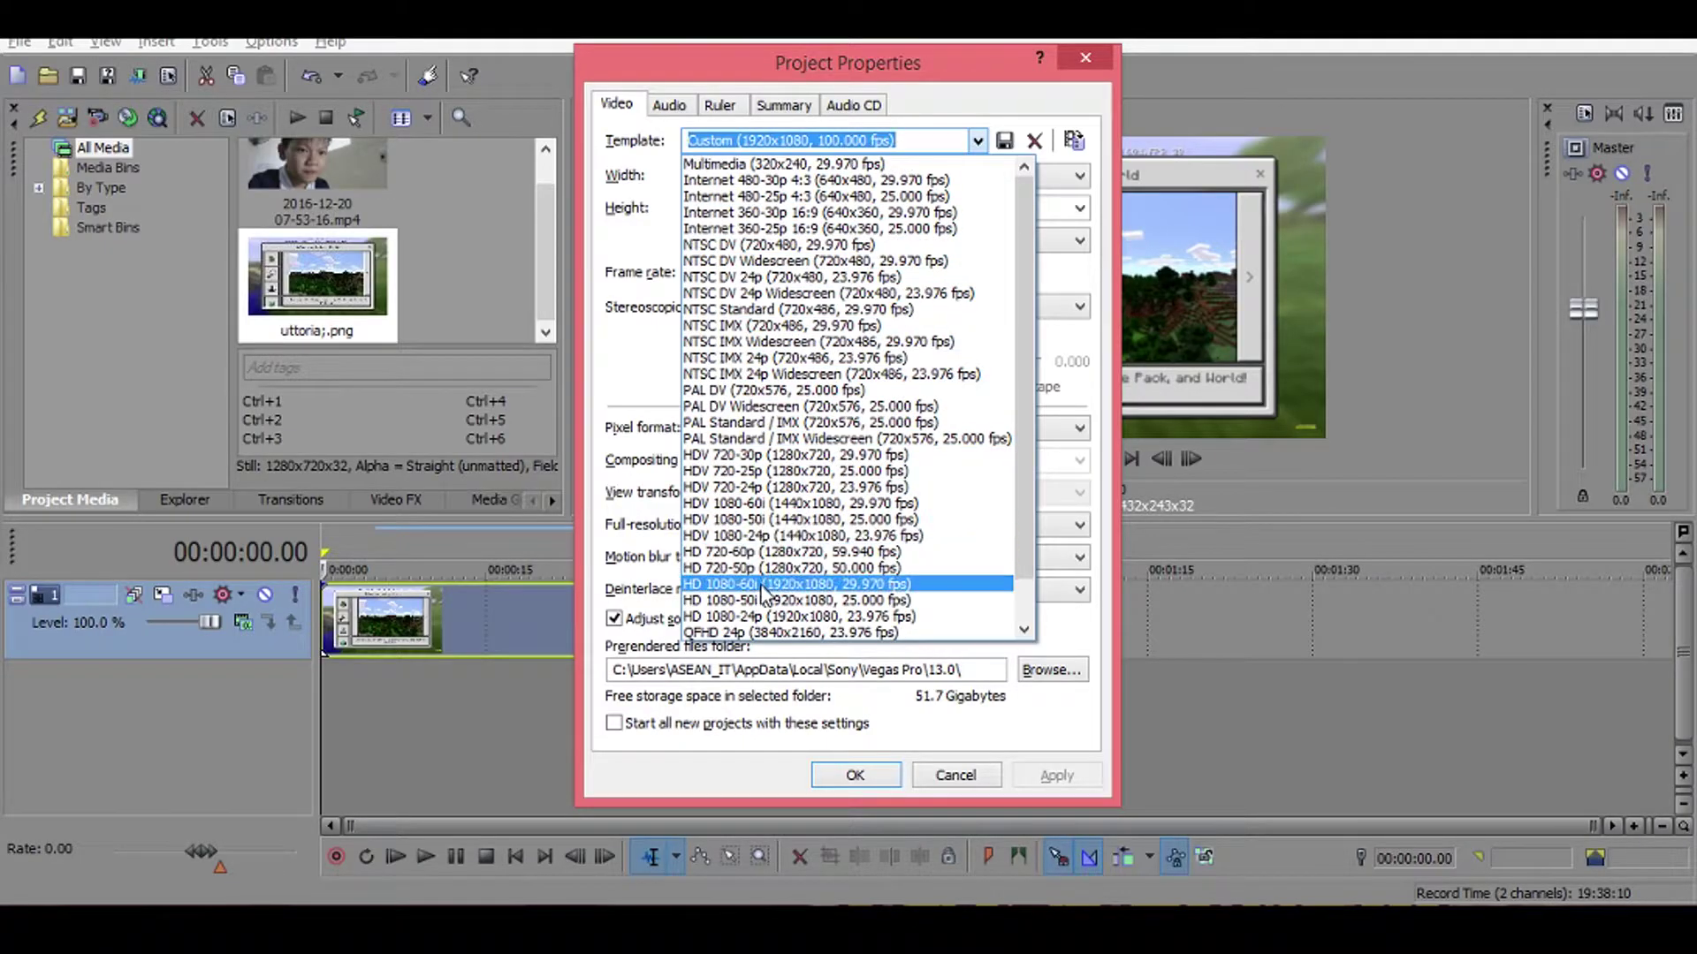
click(763, 580)
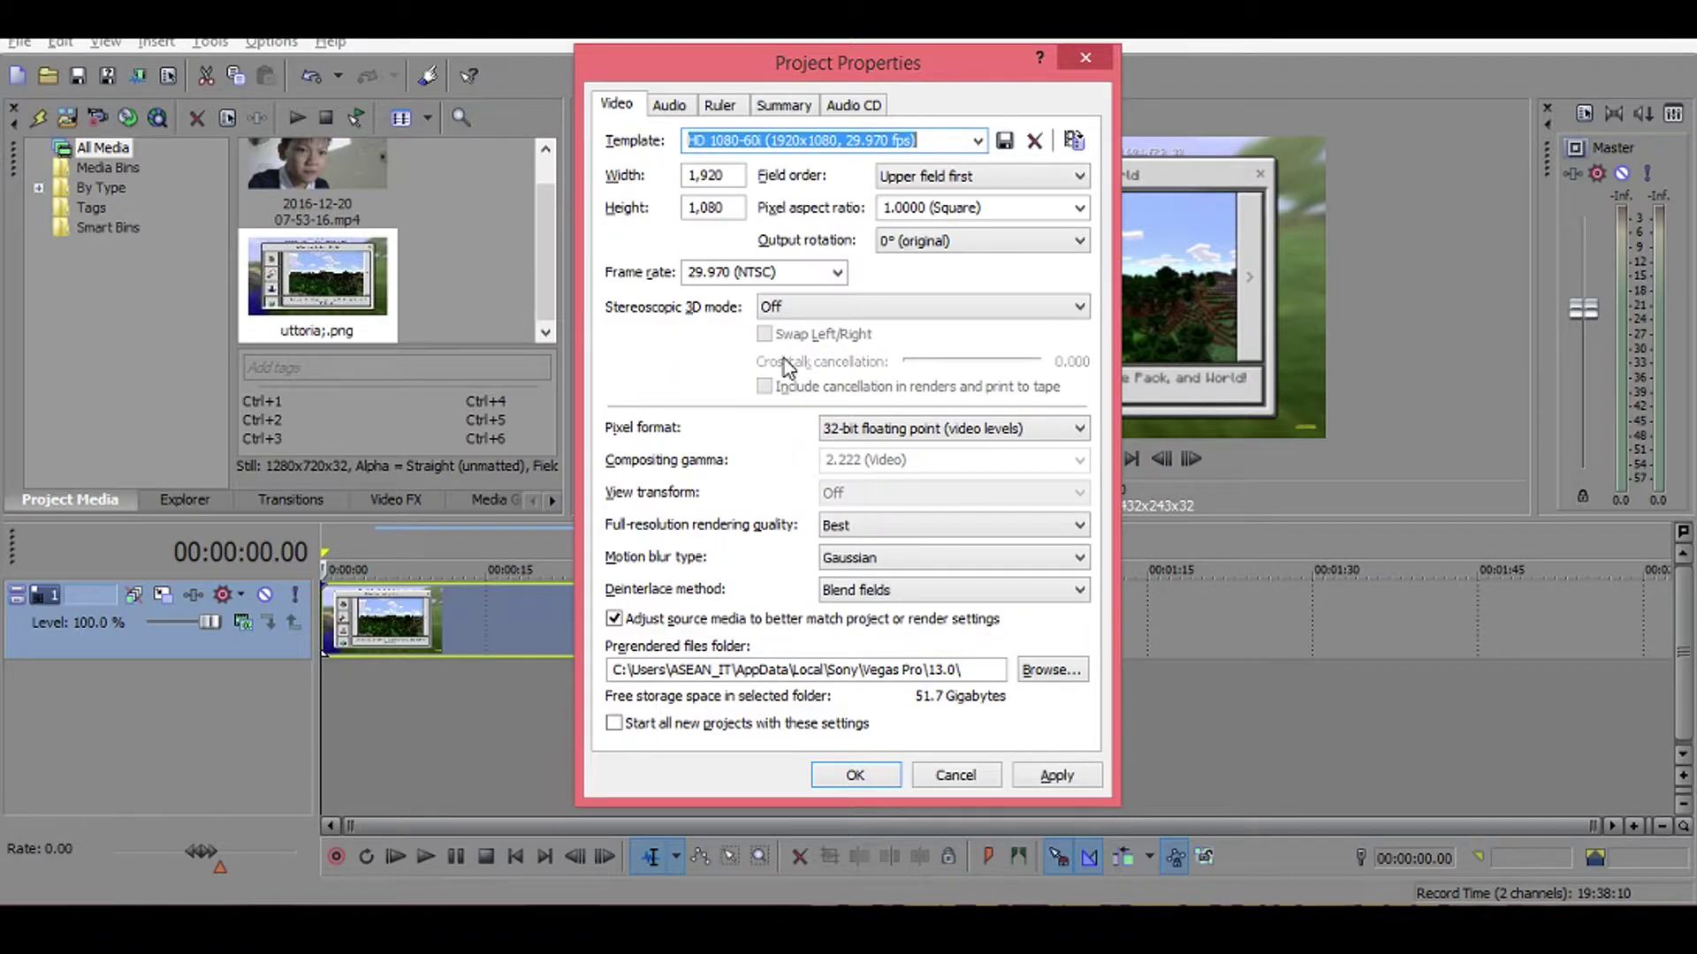
click(806, 275)
text(60)
key(Return)
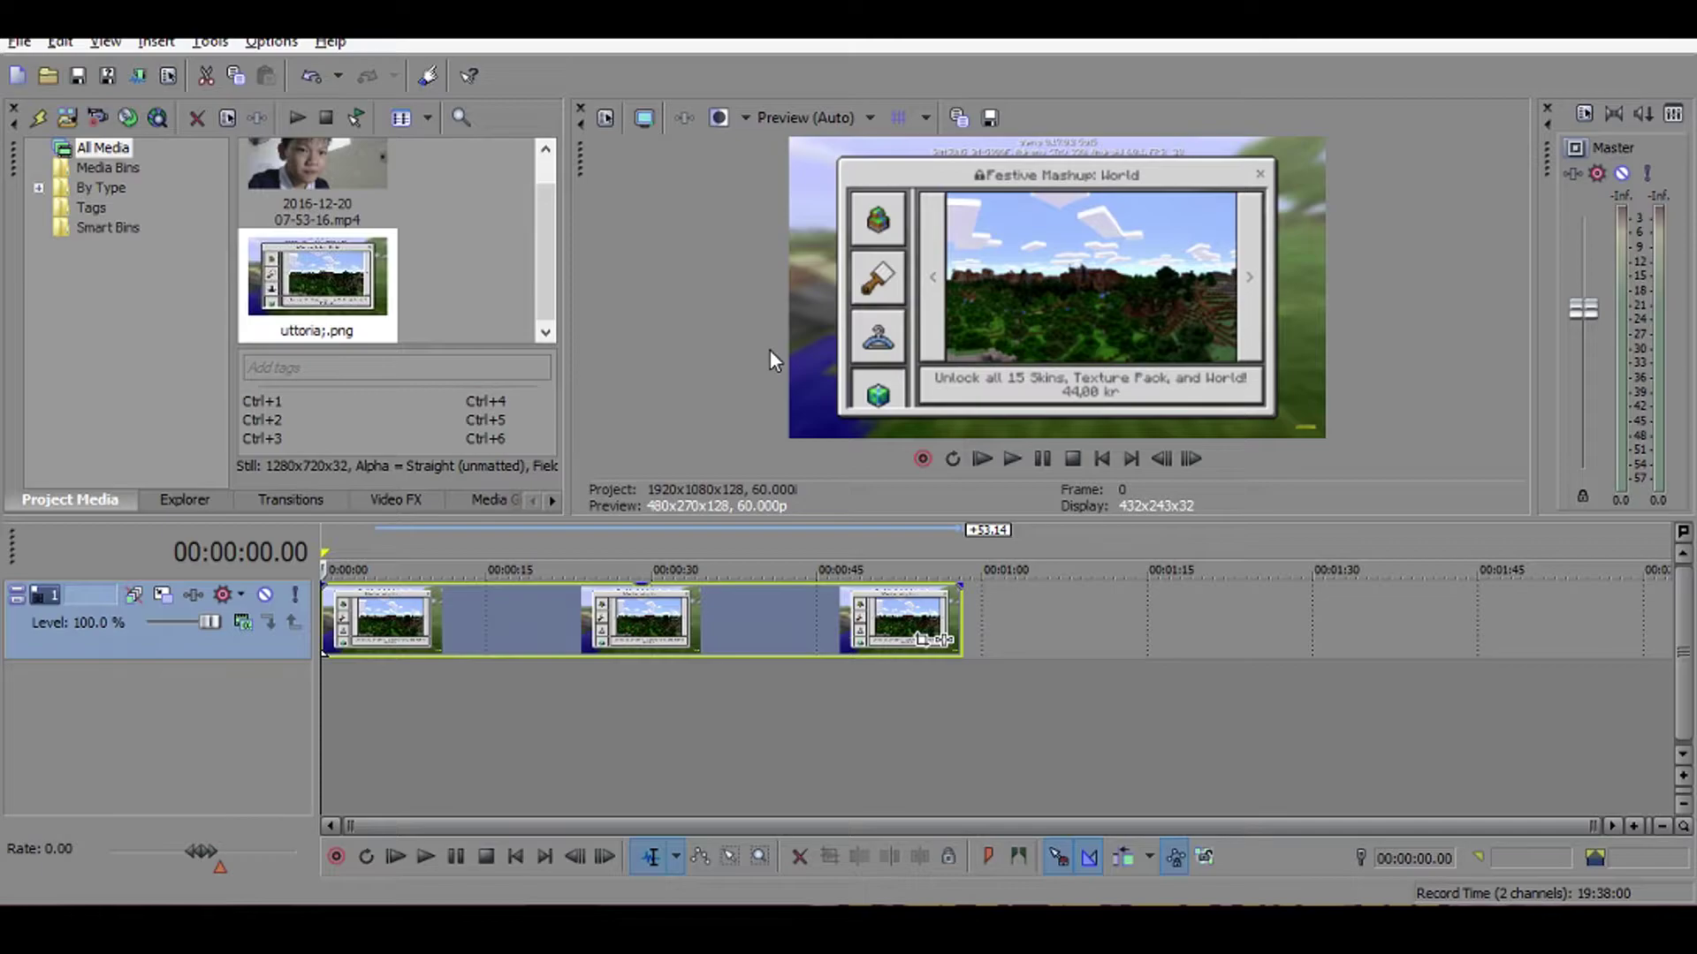
Insert a new video track above the screenshot track and select the webcam mp4 in Project Media.
right_click(1001, 600)
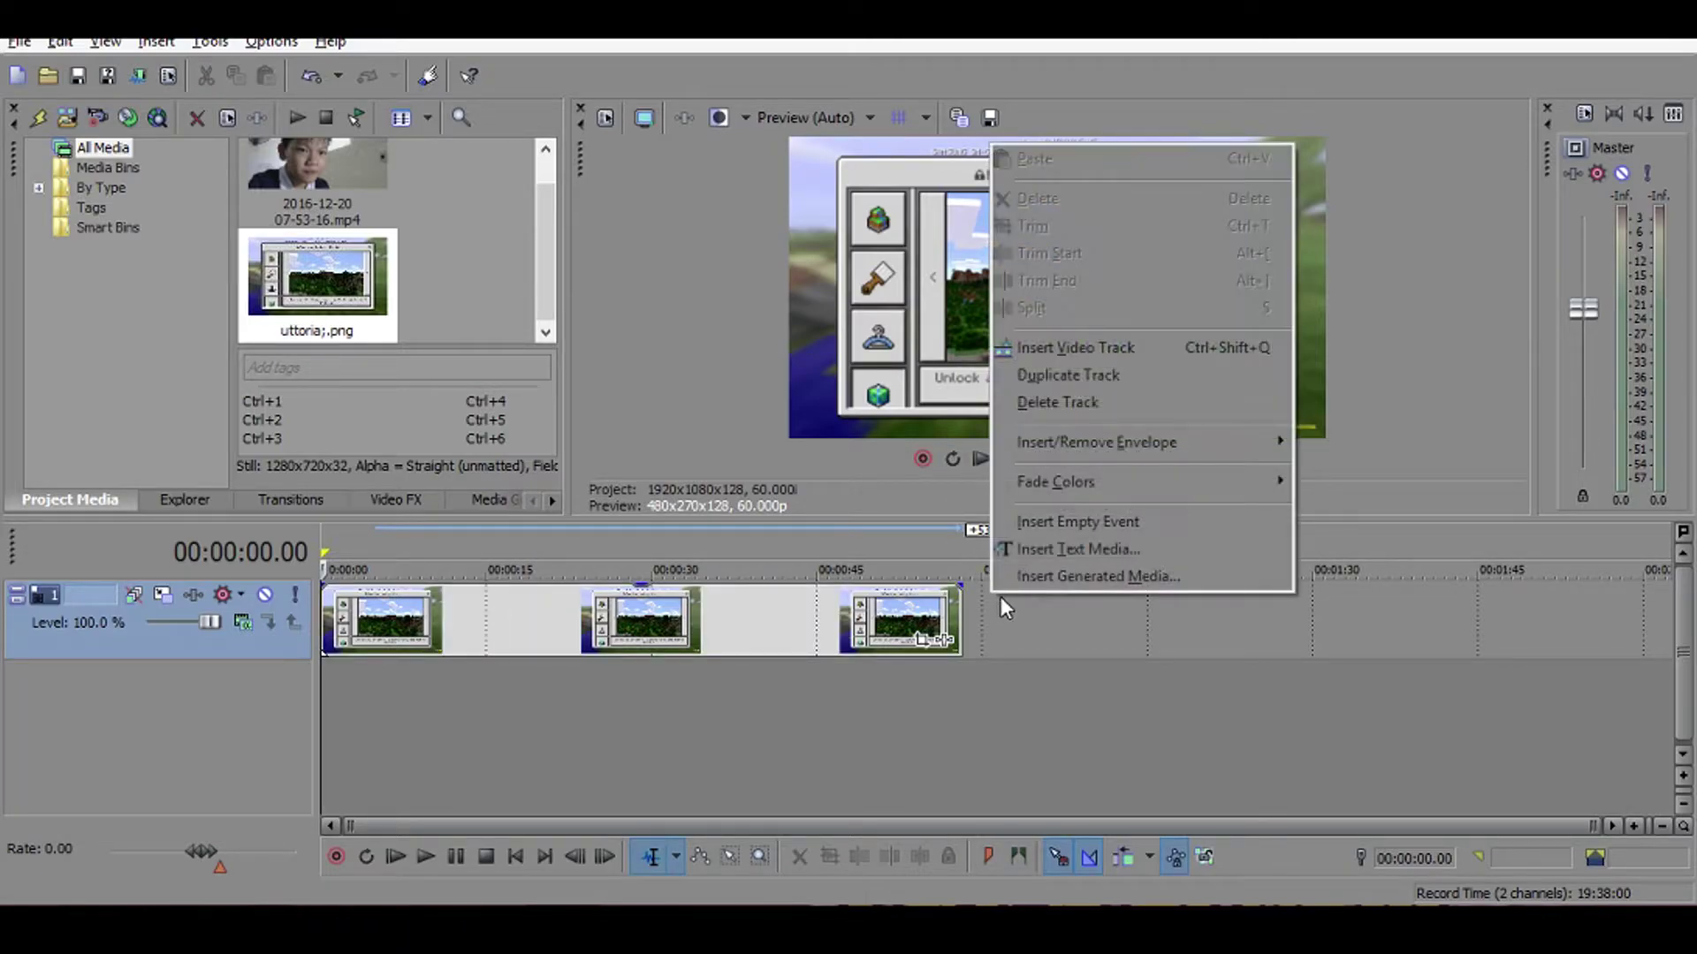
click(1142, 349)
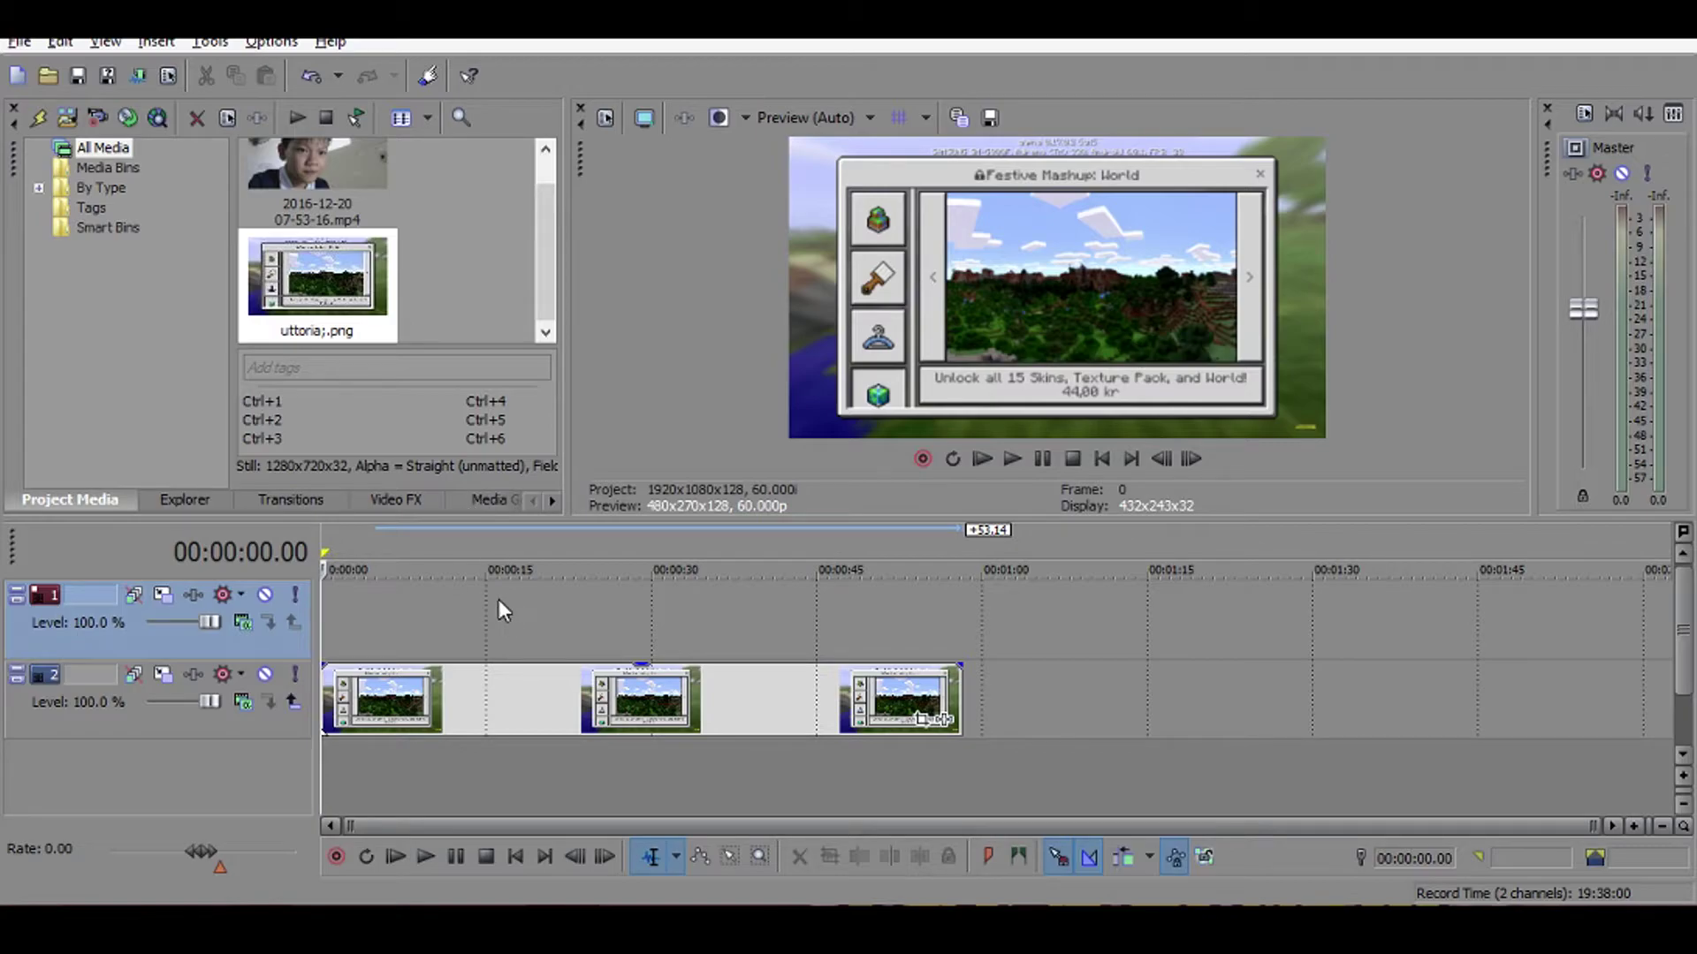
click(299, 171)
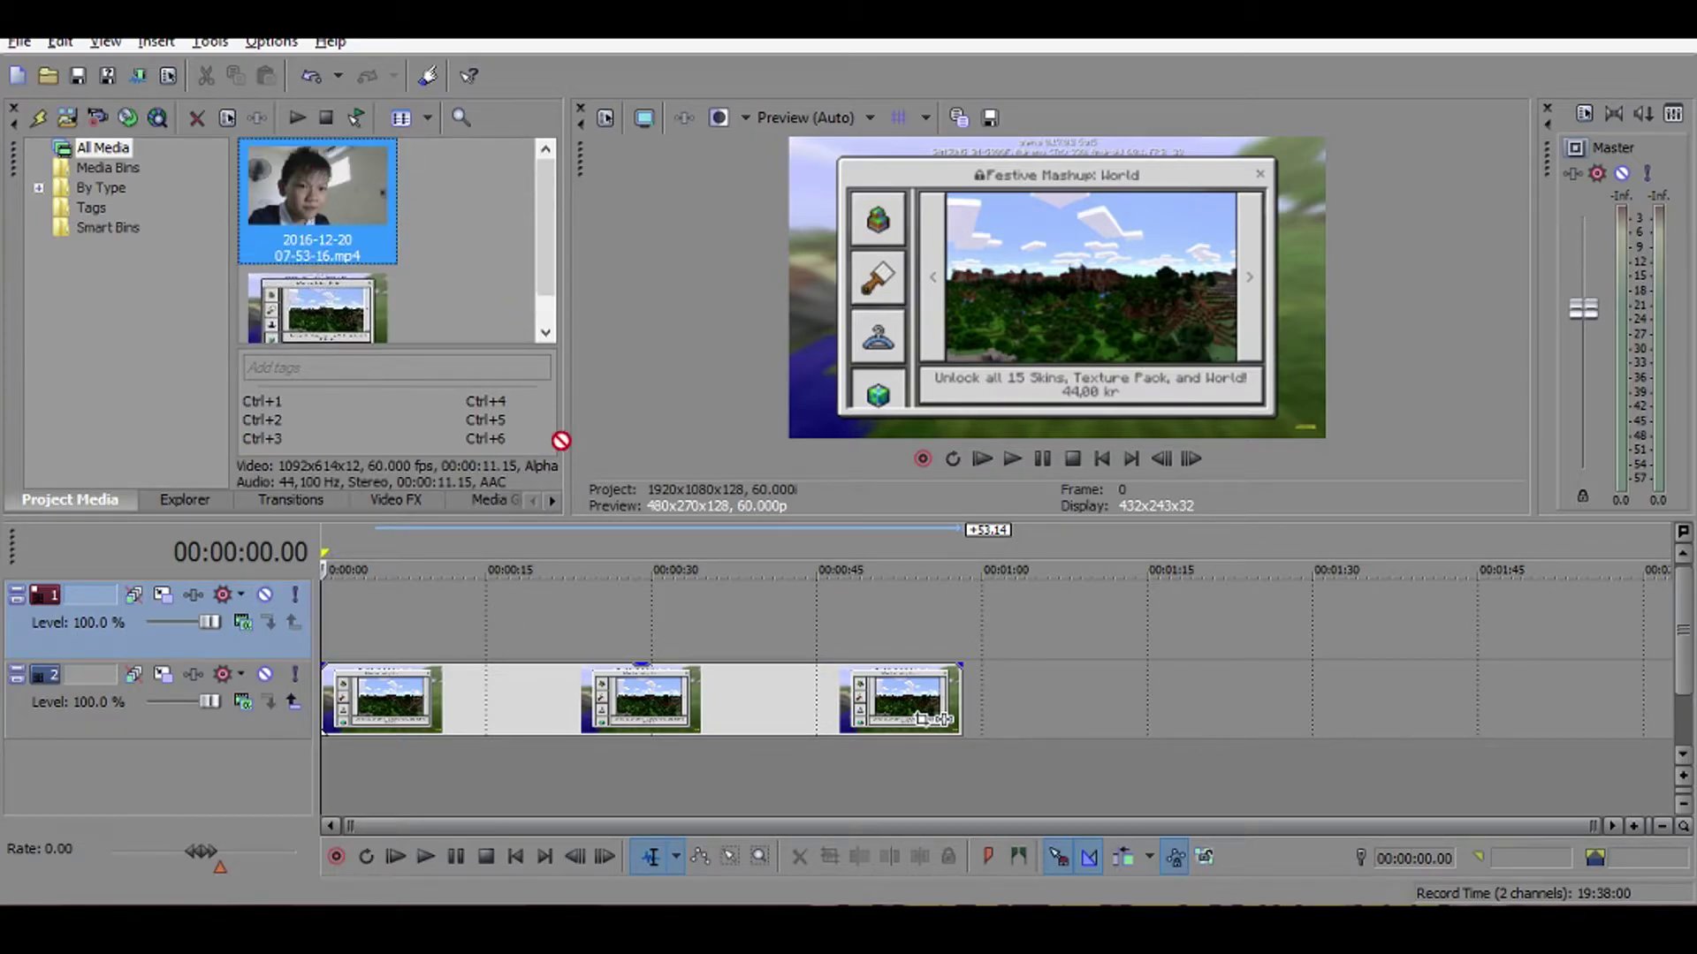
Put the webcam mp4 on track 1, match project settings, then shift and trim it to about eight seconds.
drag(561, 441, 332, 628)
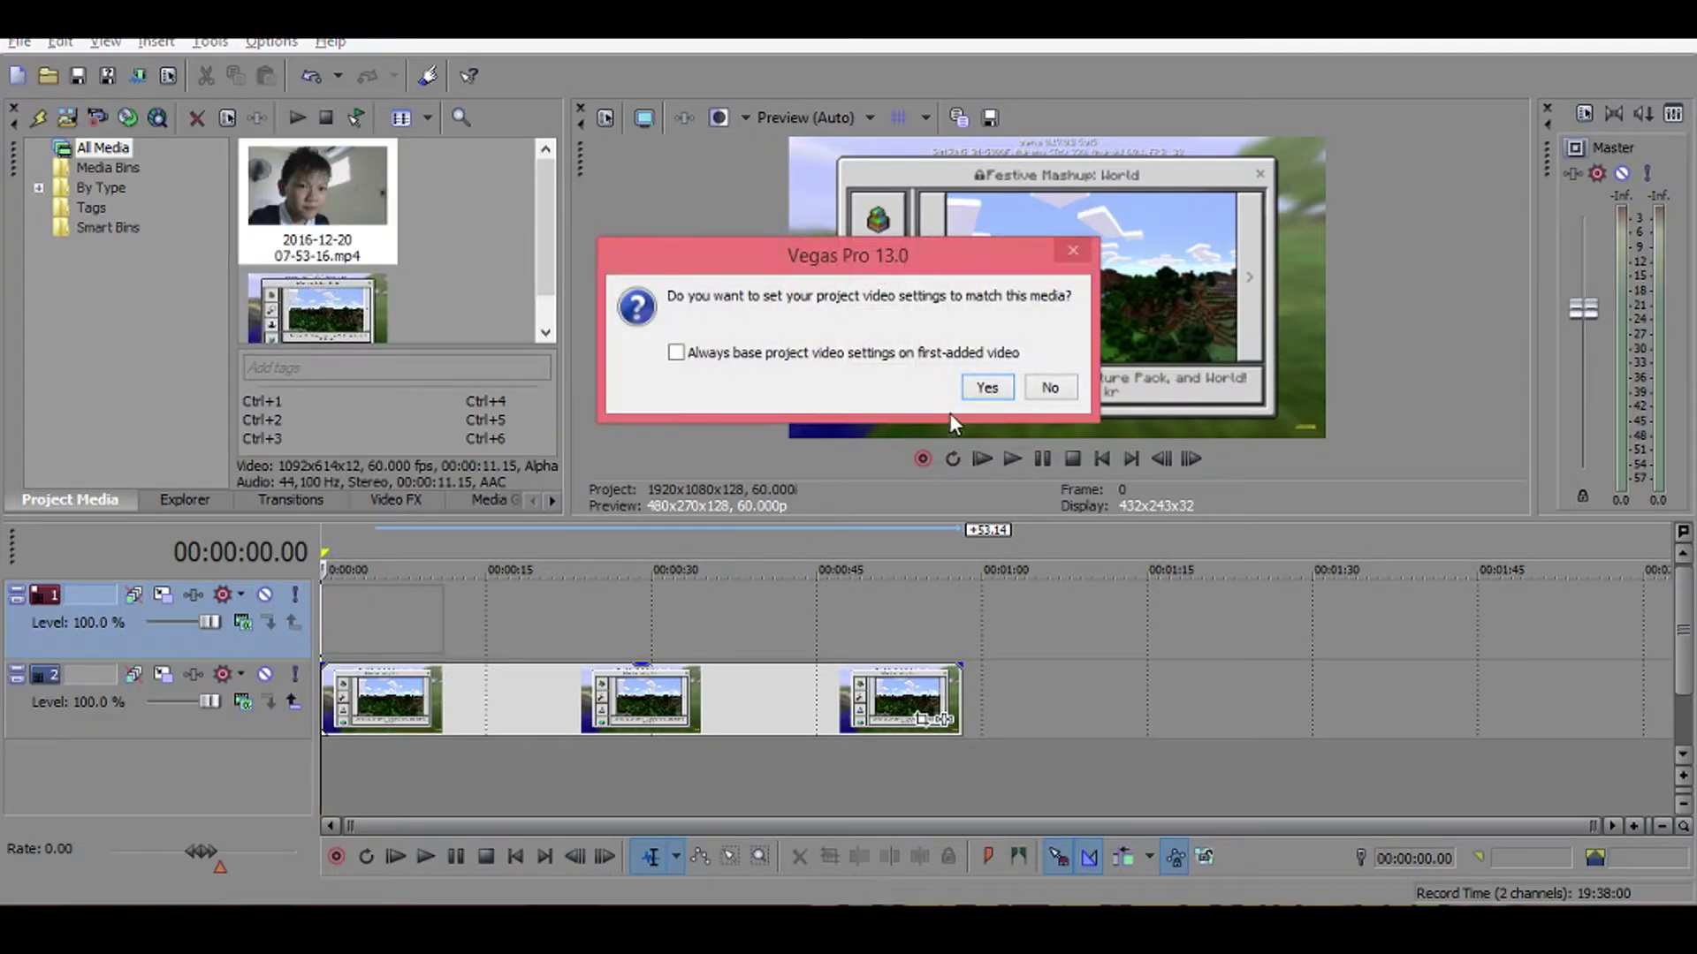
click(991, 387)
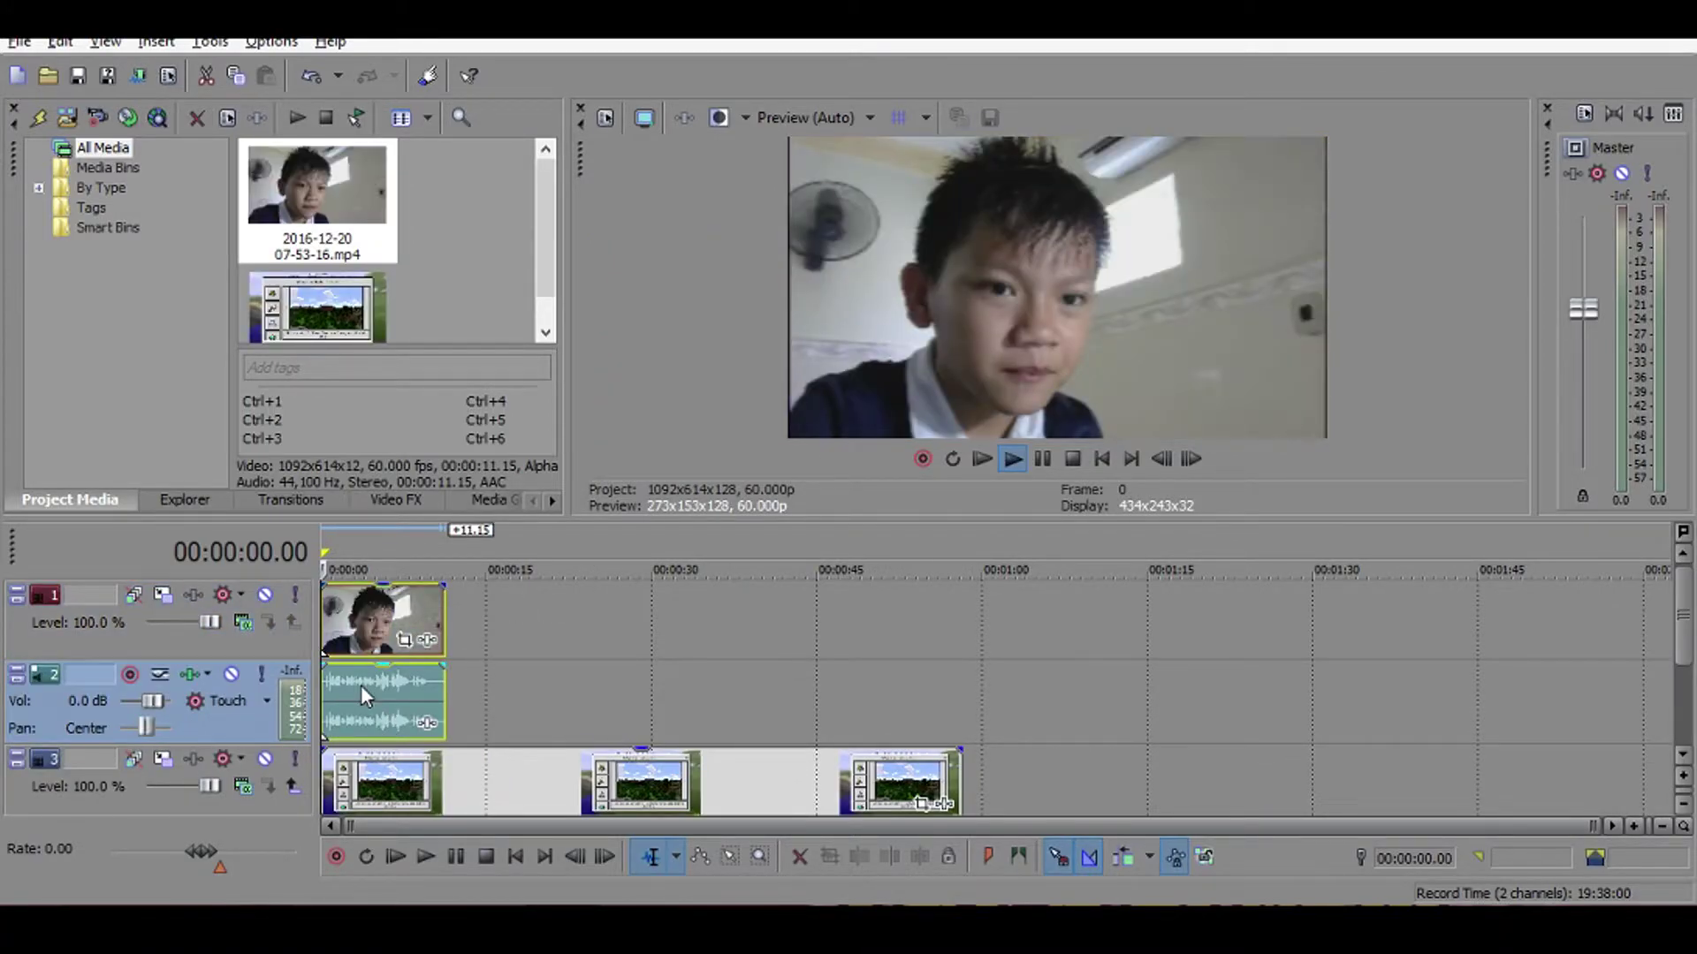
scroll(360, 686, up, 10)
scroll(603, 654, down, 3)
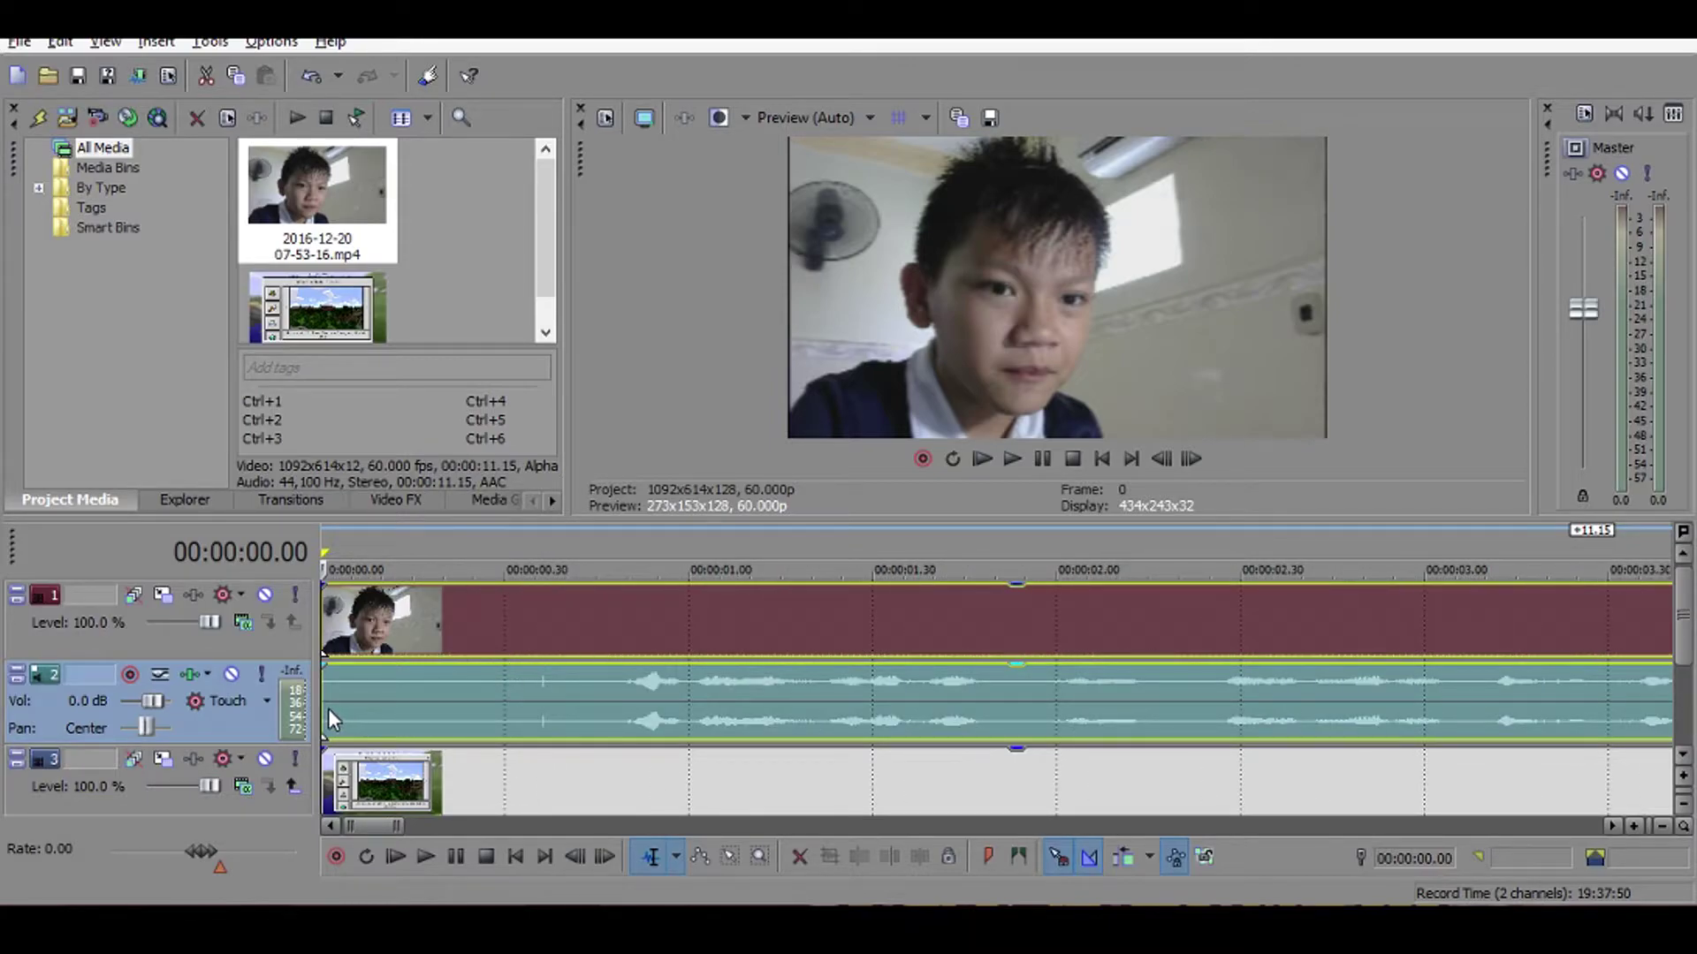
mouse_move(327, 708)
mouse_down()
mouse_move(623, 737)
mouse_move(385, 669)
mouse_up()
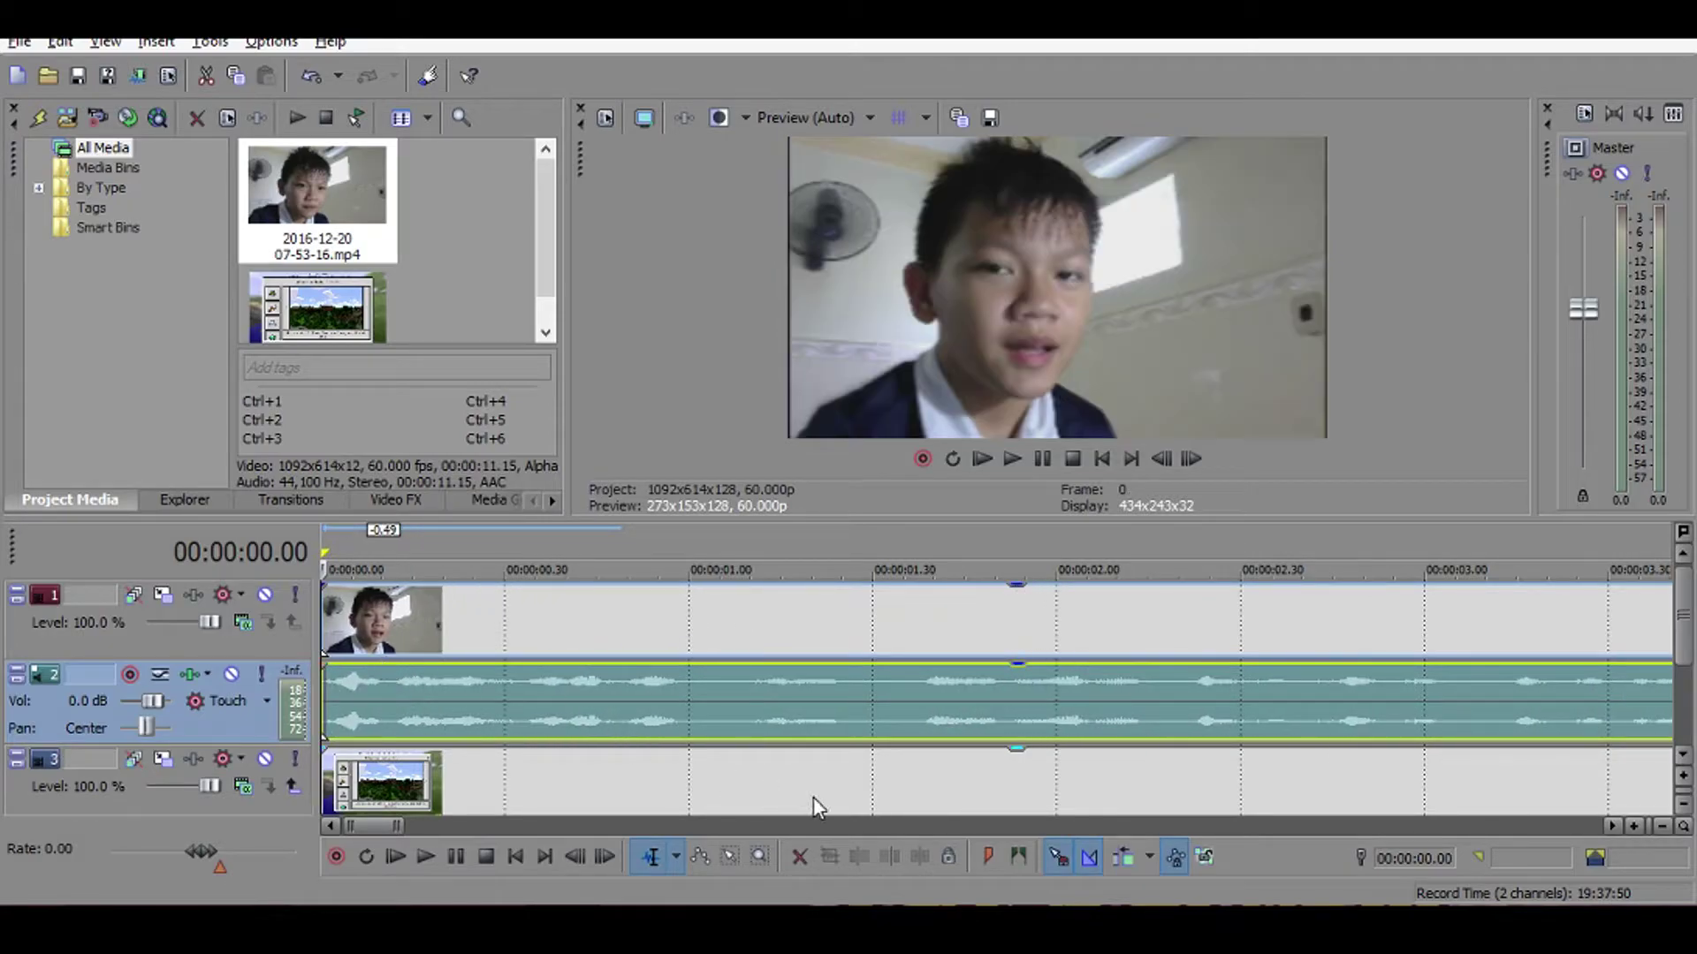
scroll(813, 797, down, 5)
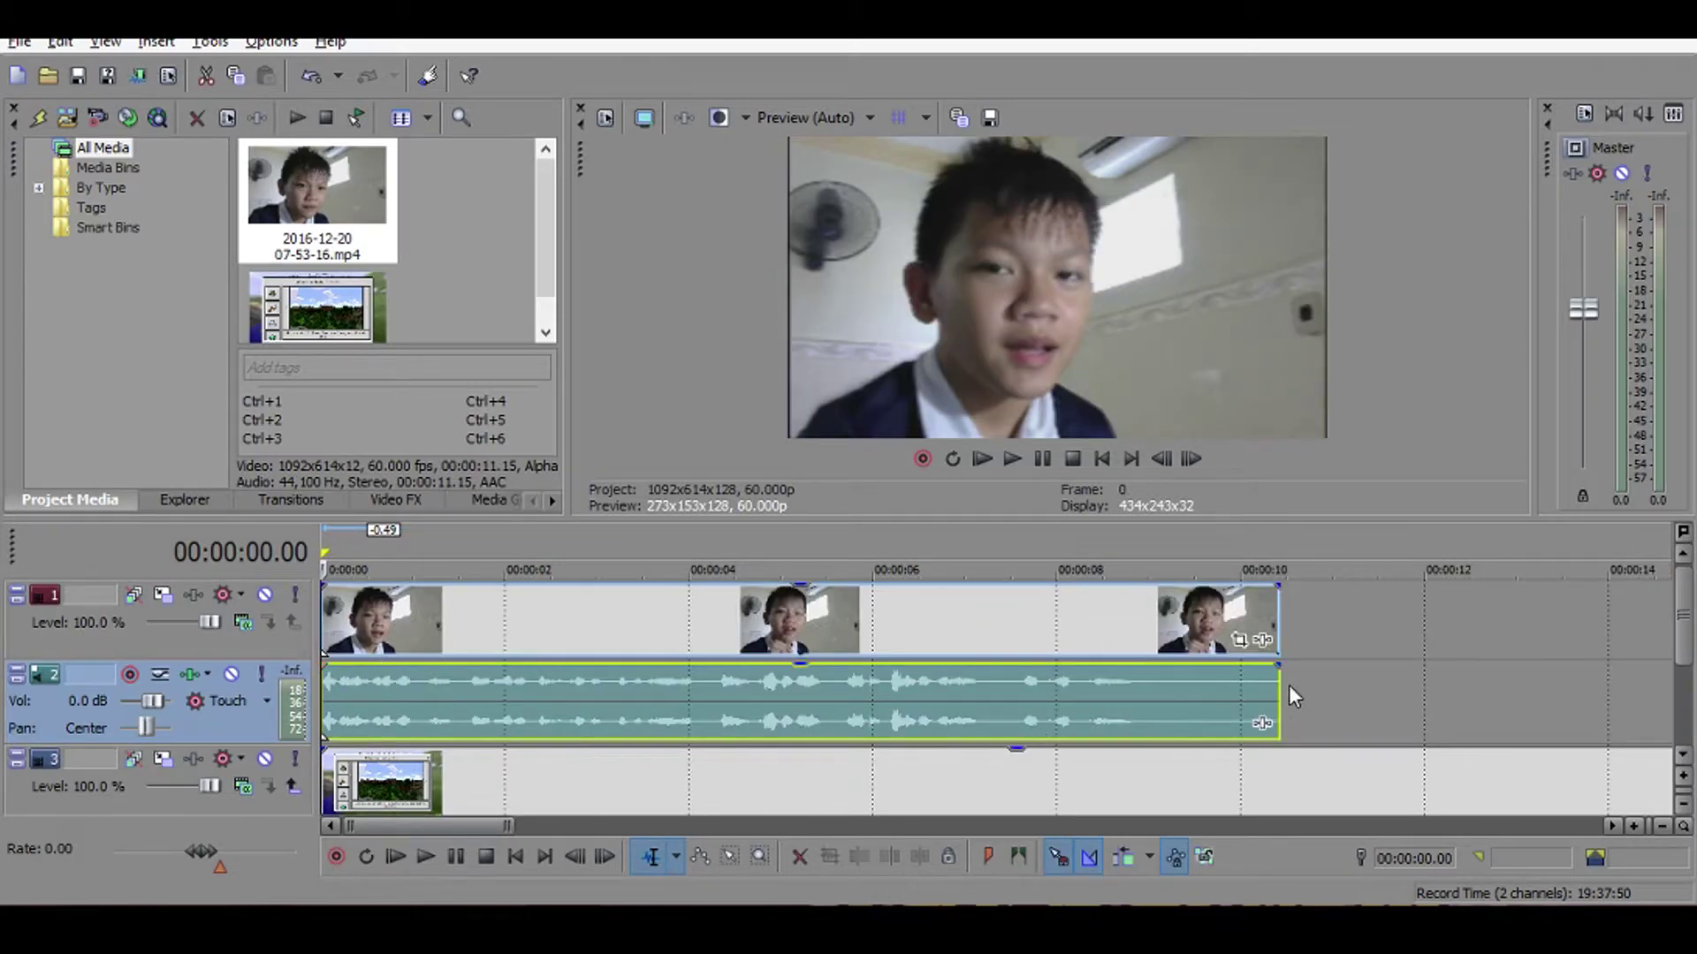
drag(1280, 691, 1134, 703)
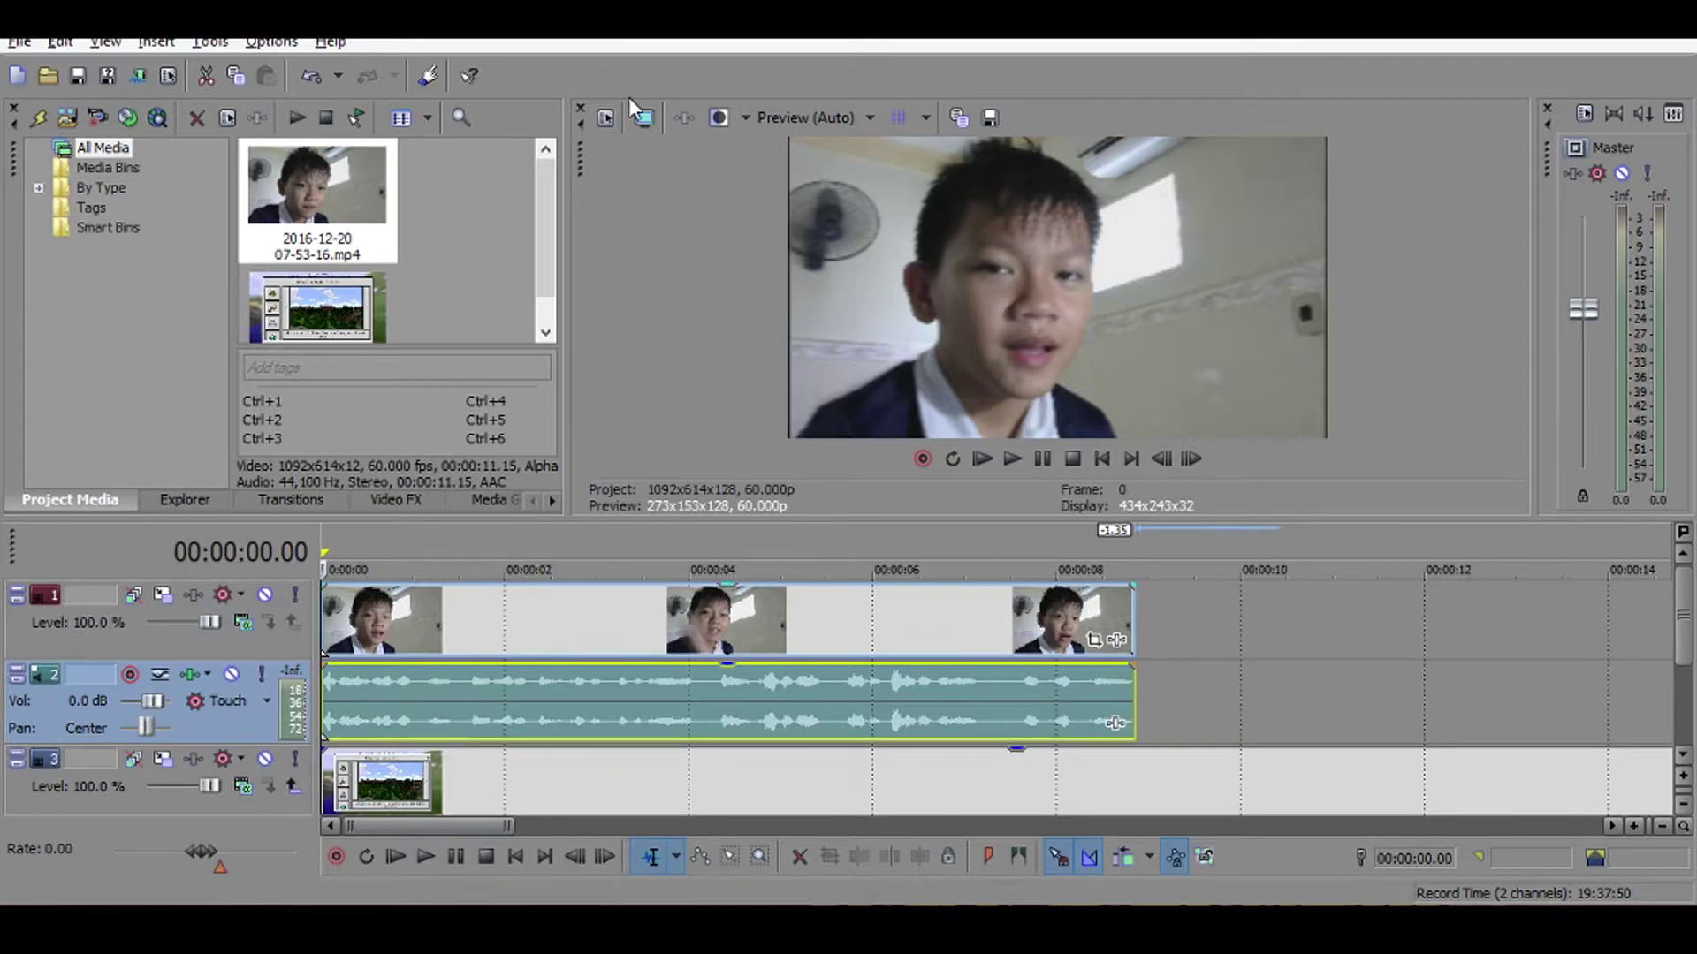
Reapply the HD 1080-60i template in Project Properties with a frame rate of 60.
click(607, 118)
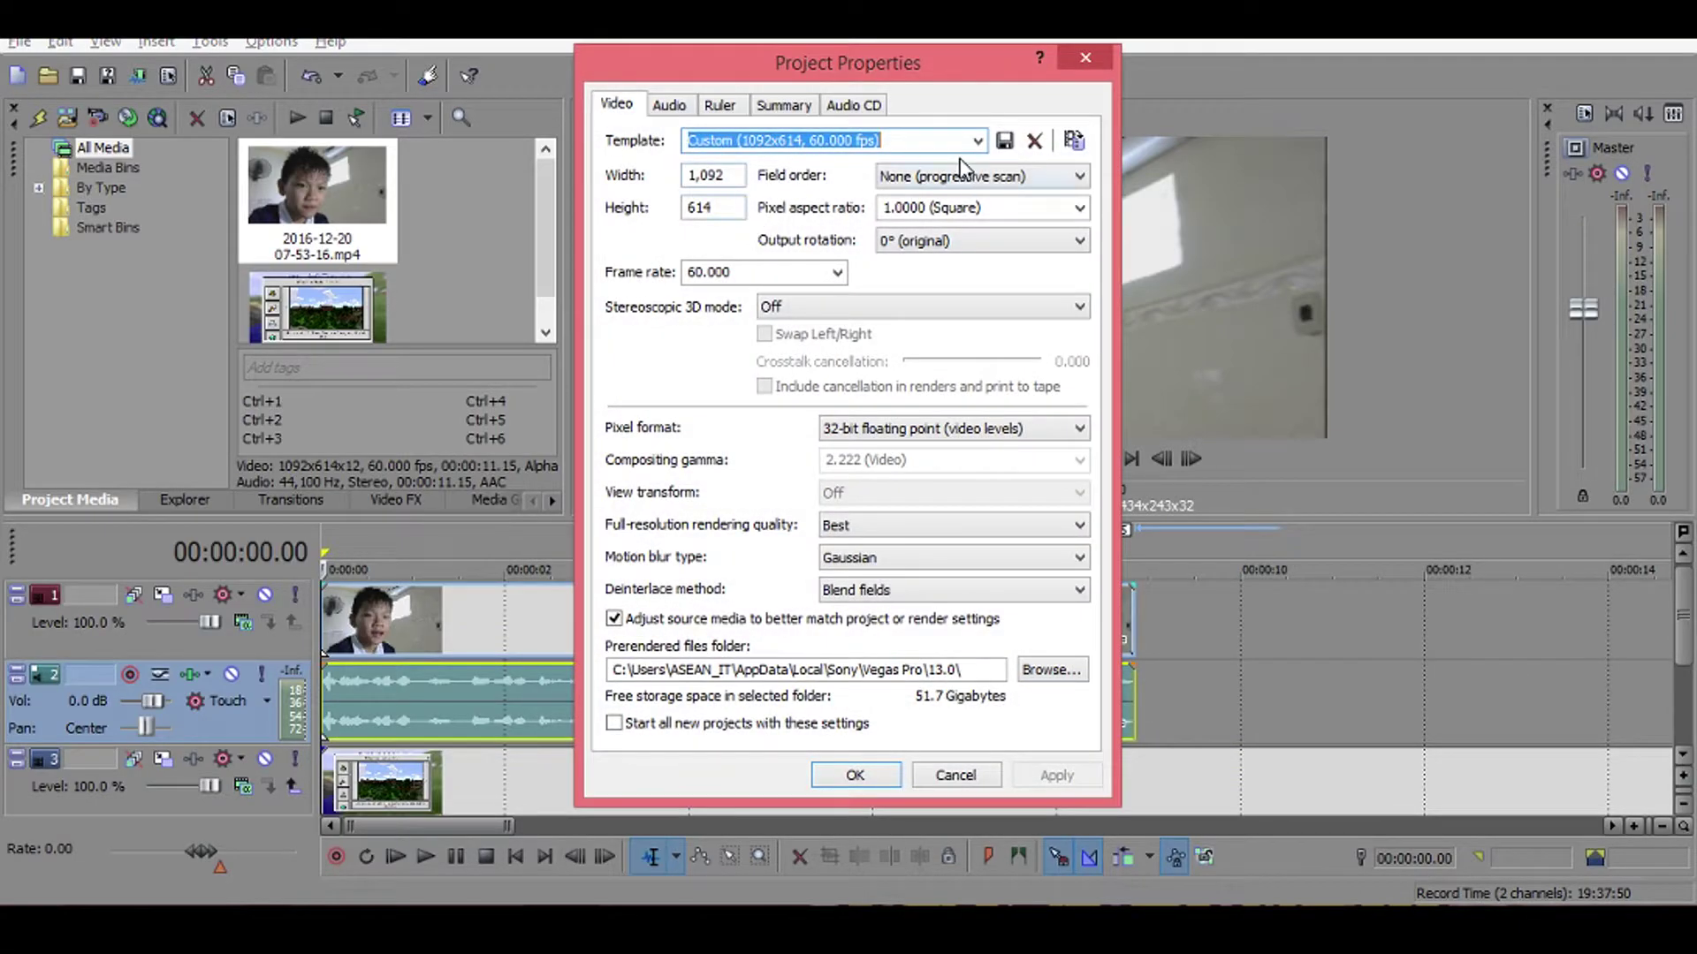
click(978, 140)
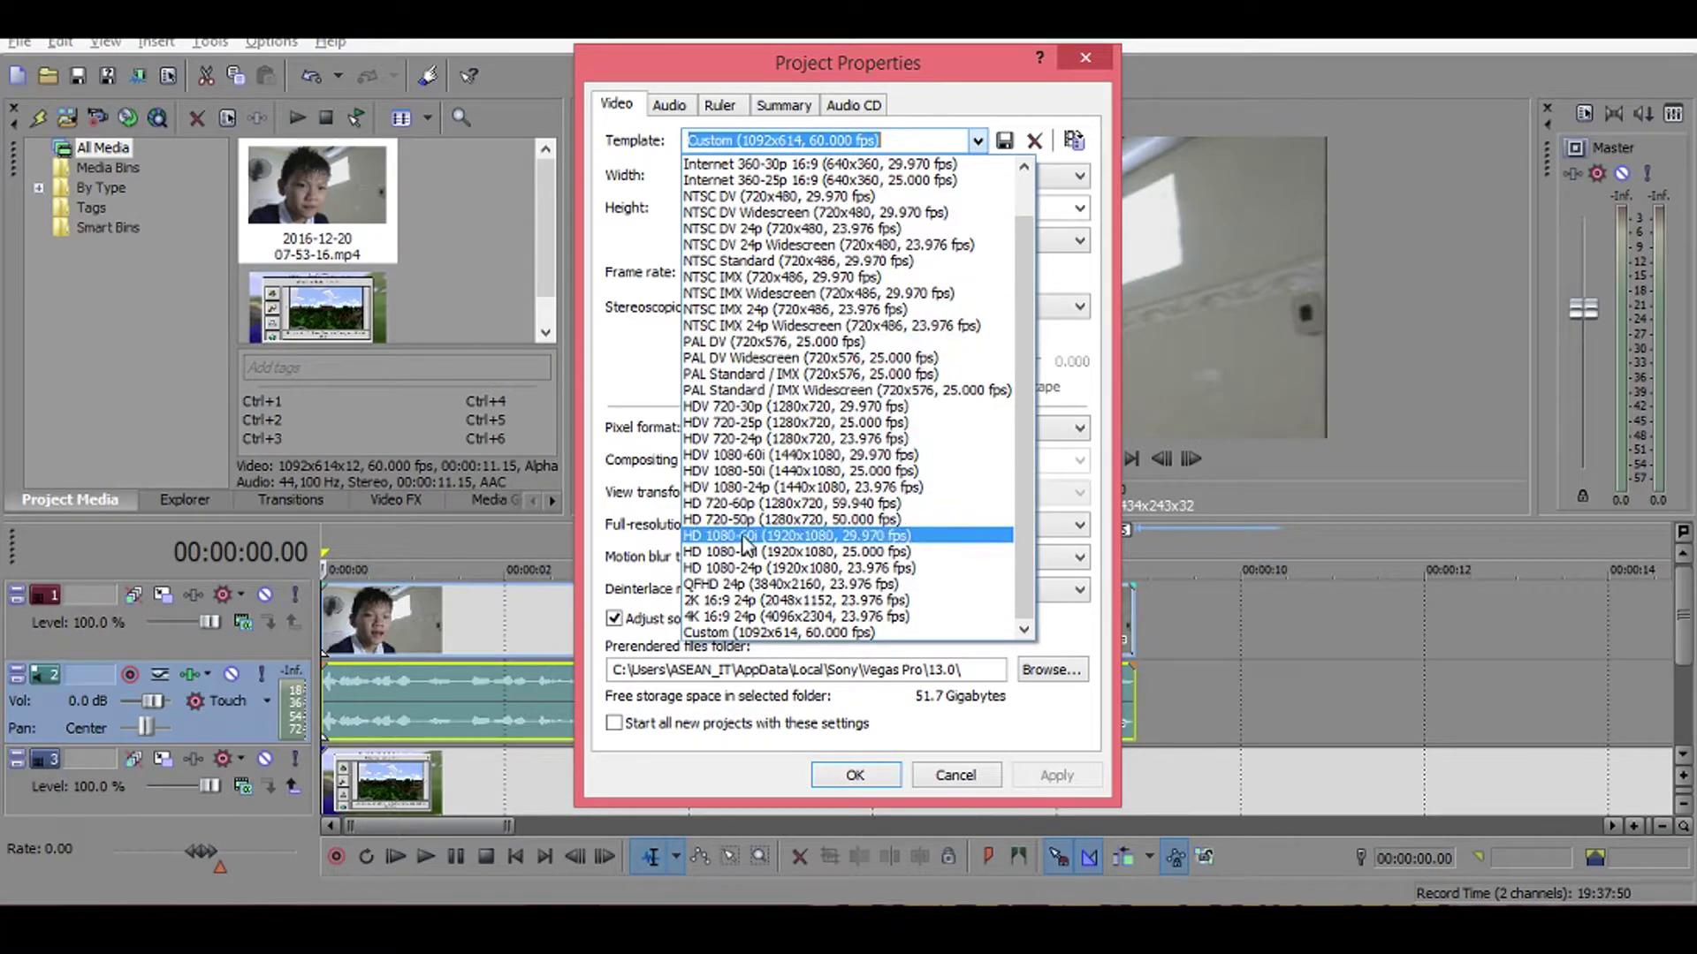
click(804, 537)
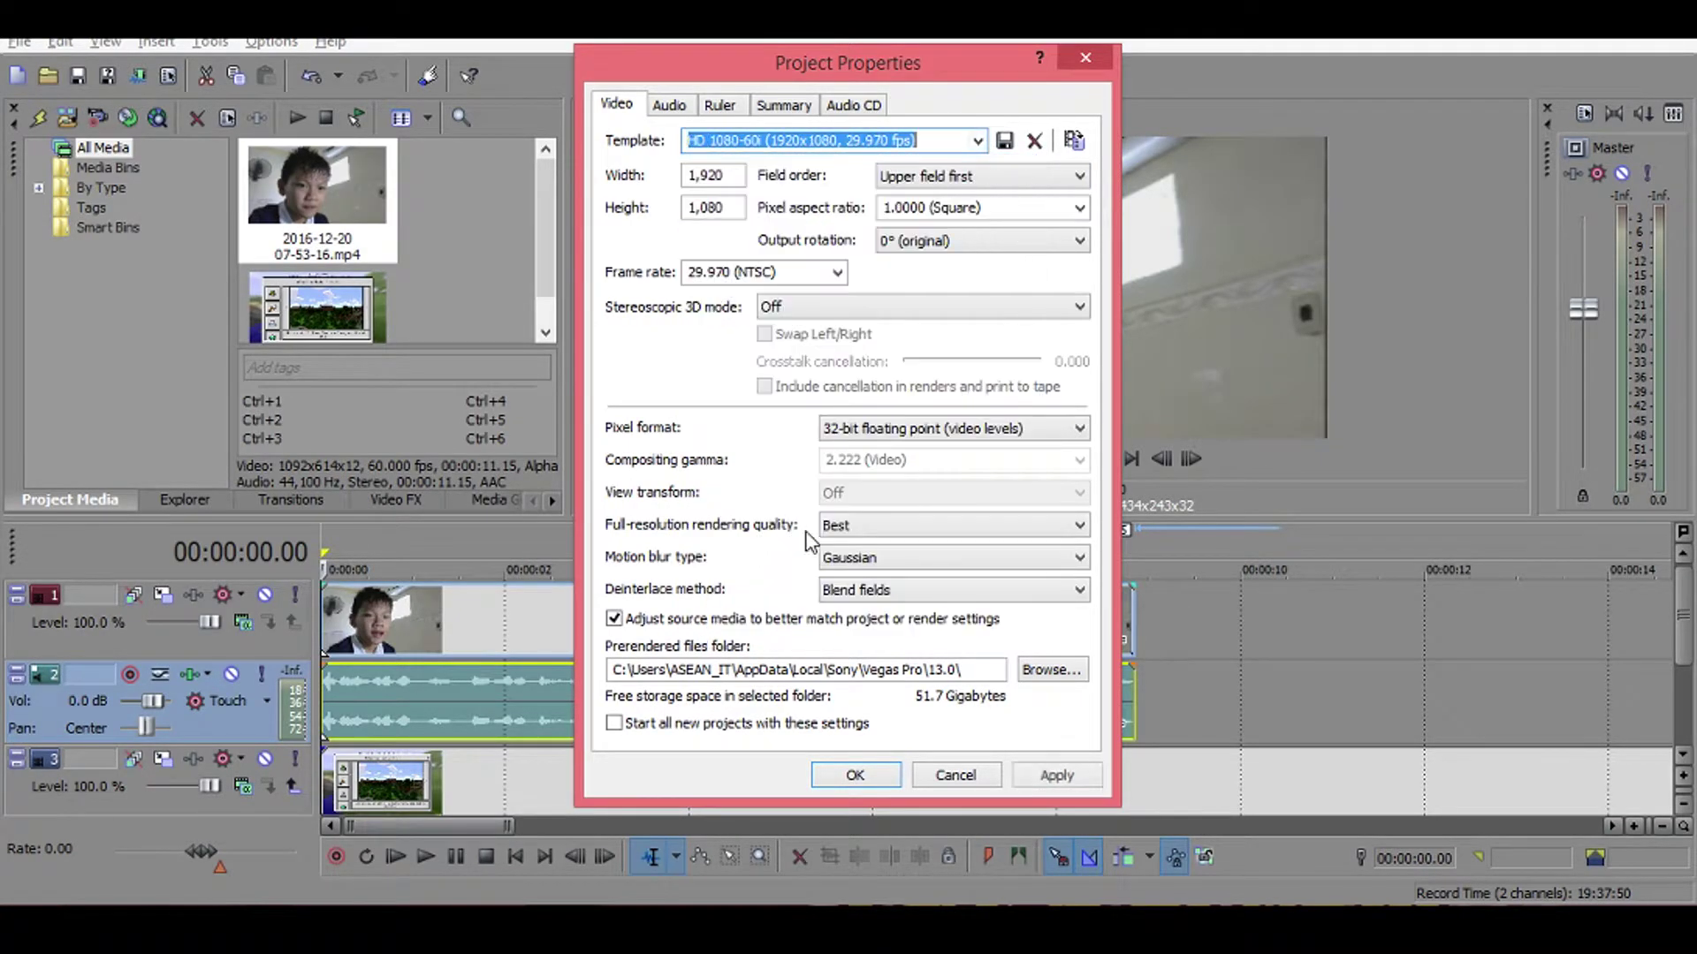
click(780, 268)
text(60)
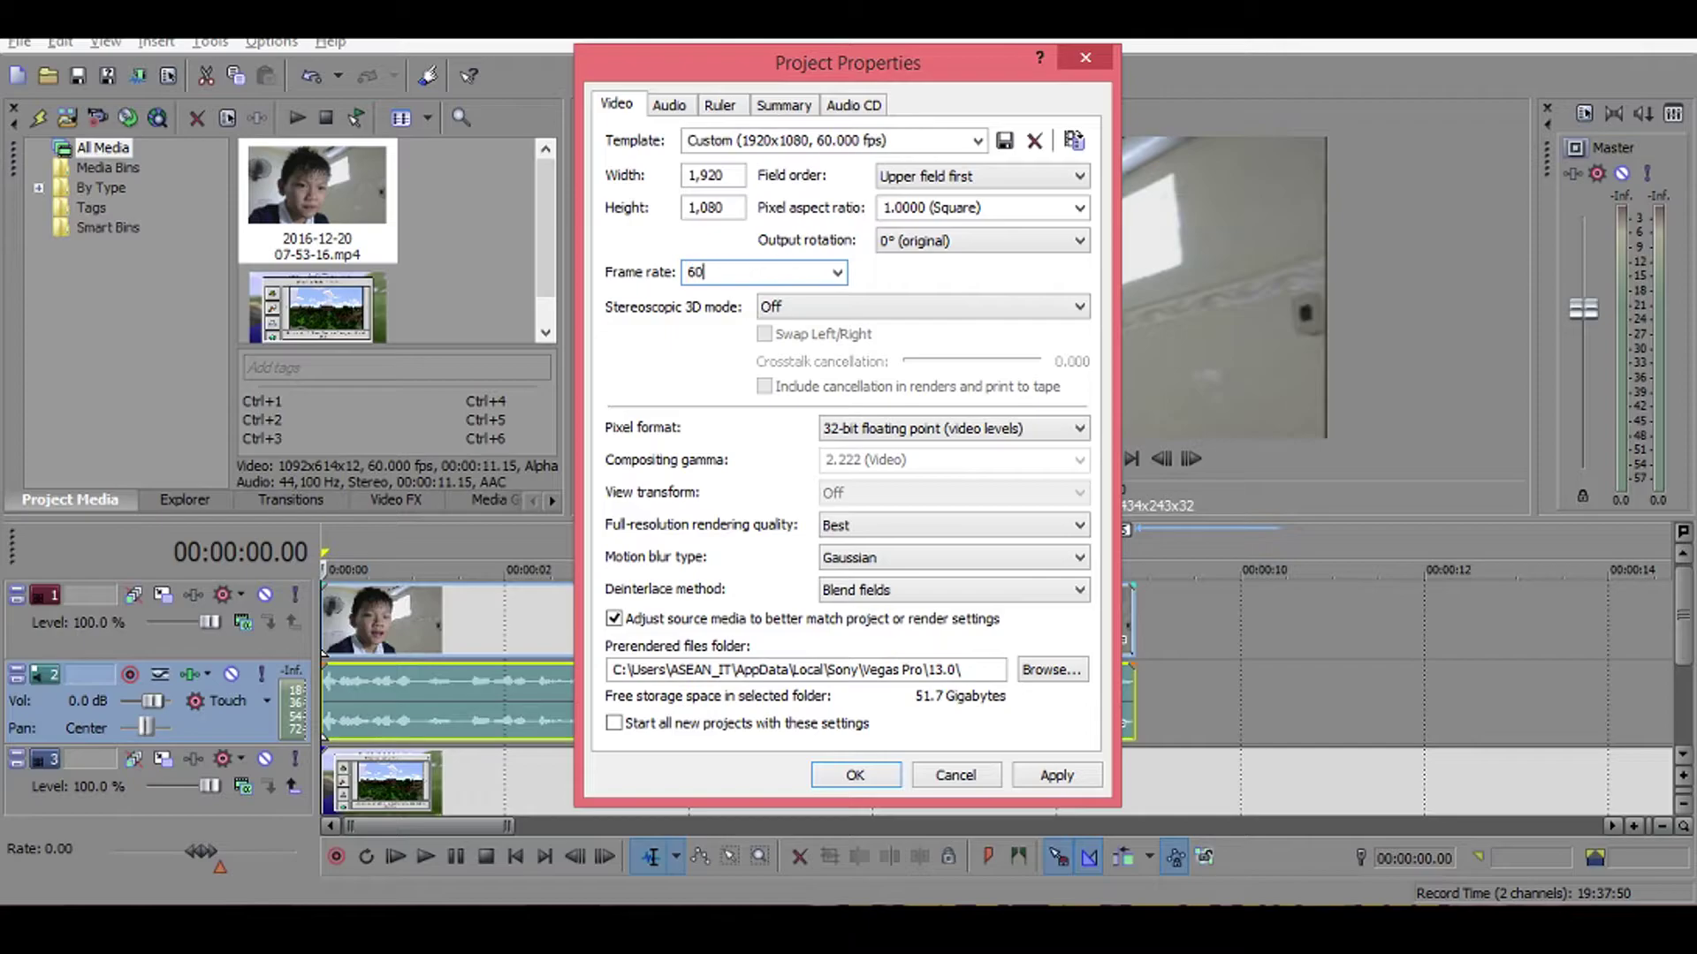
key(Return)
Preview playback, then trim the track 3 gameplay clip to end with the facecam clip.
key(space)
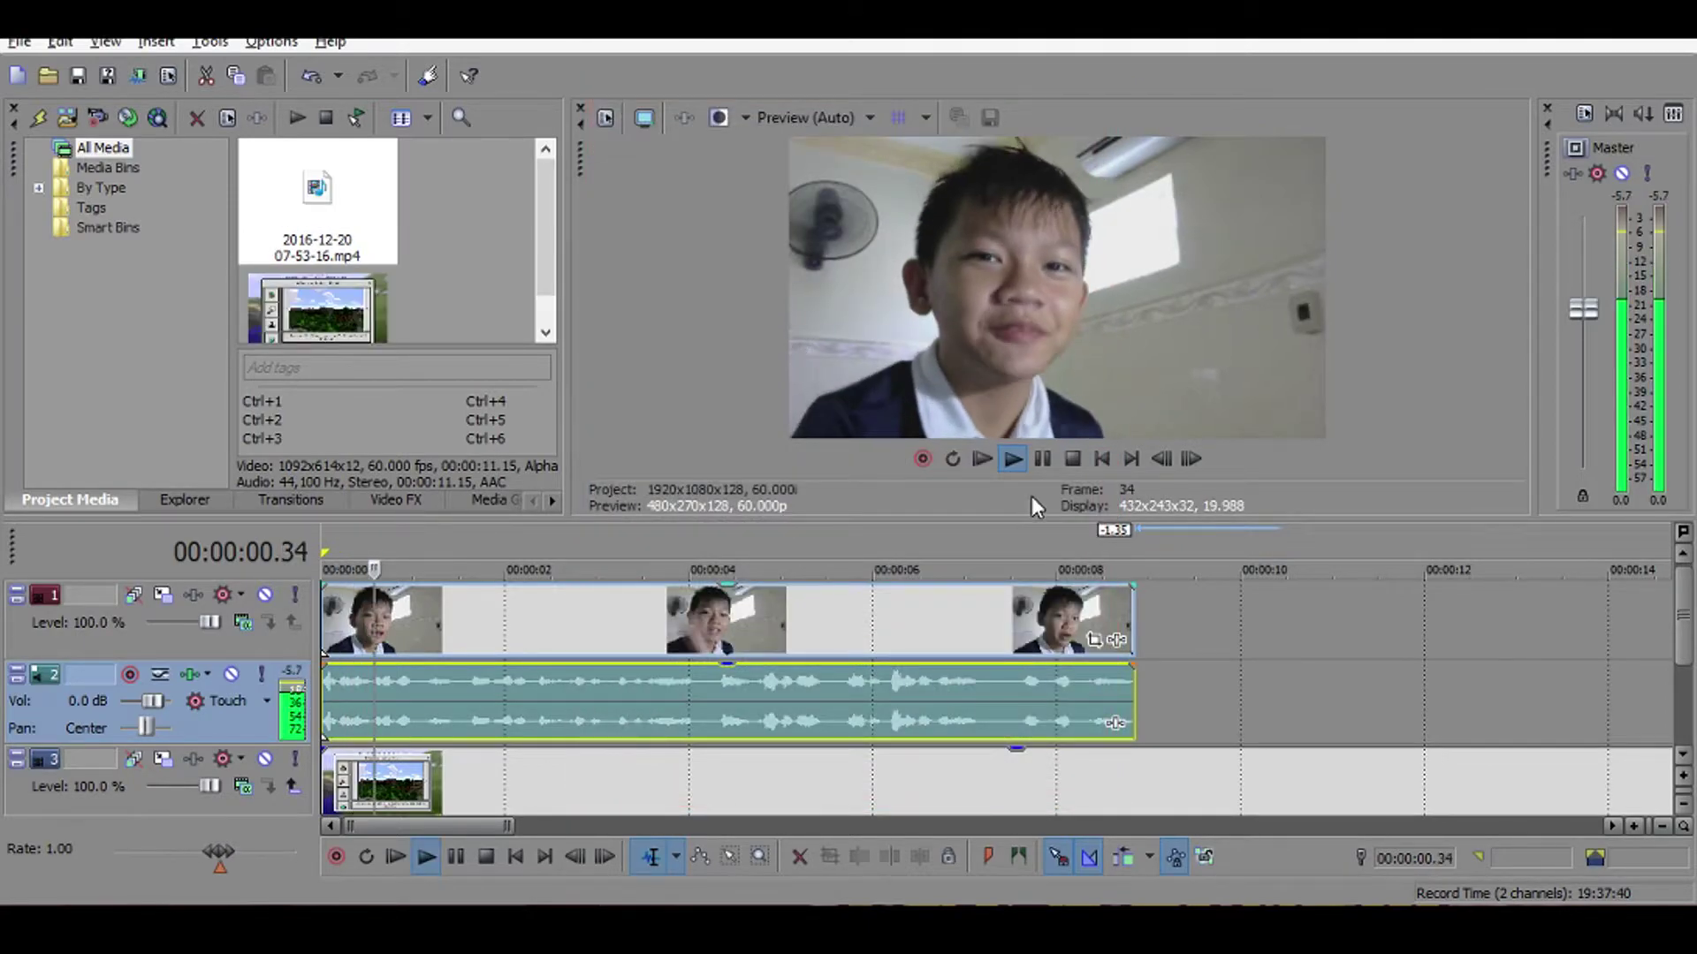
key(space)
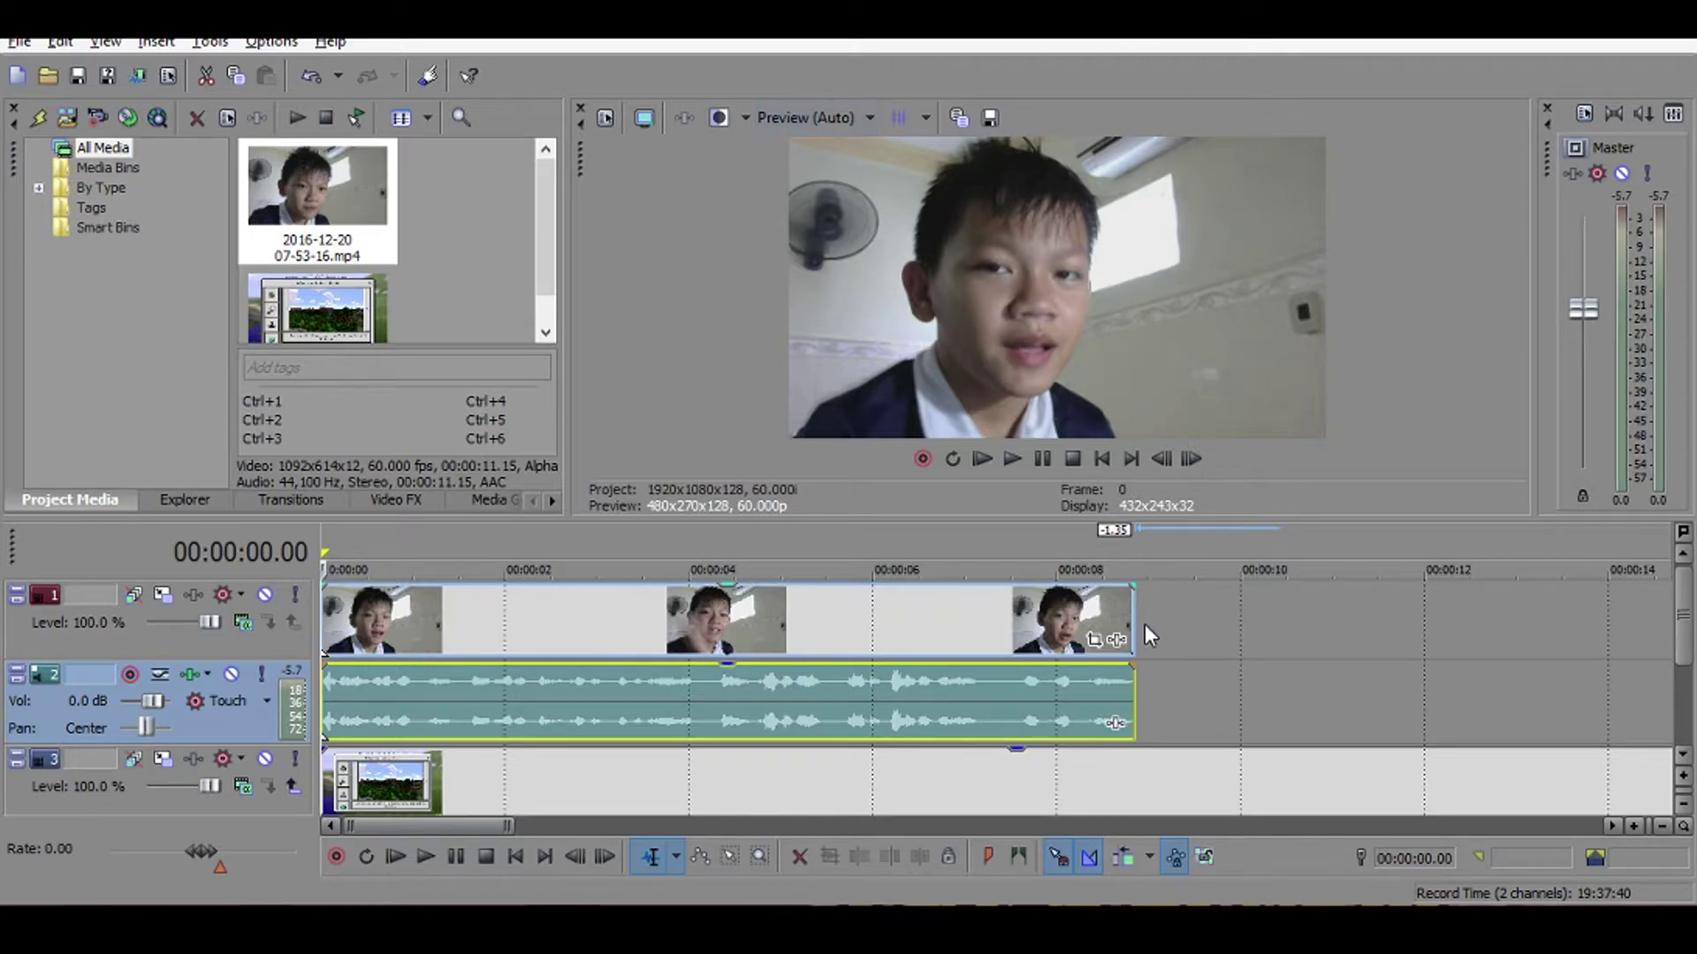
scroll(1156, 629, down, 3)
scroll(1171, 630, down, 2)
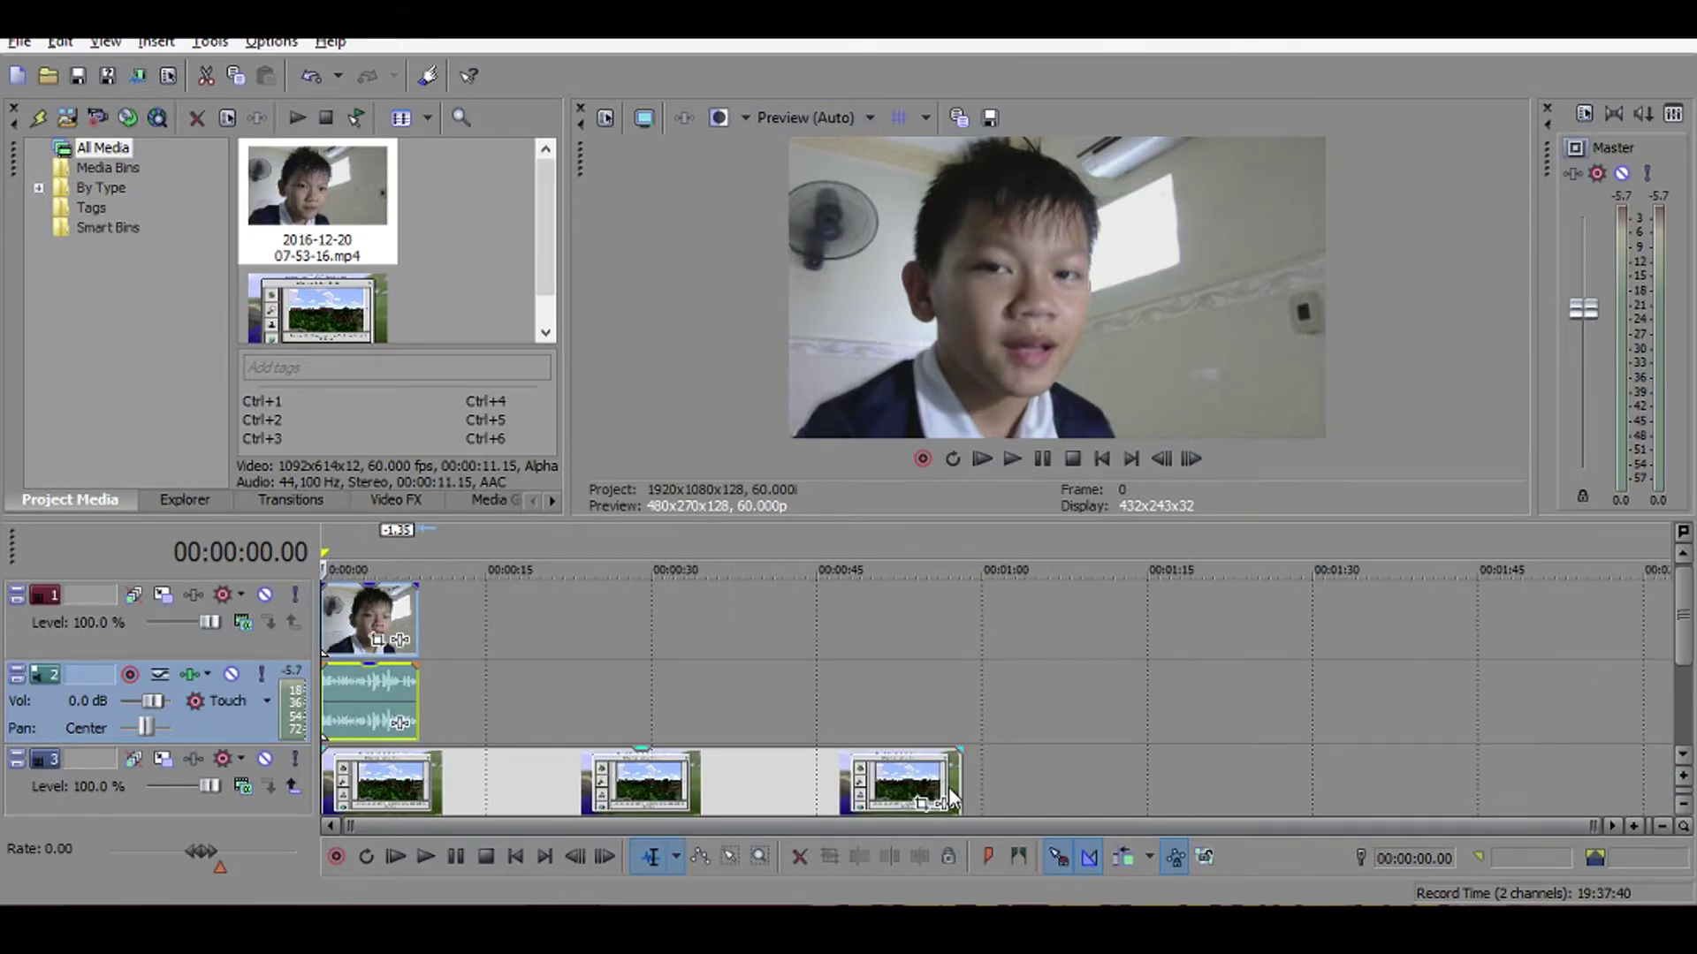
drag(957, 793, 417, 800)
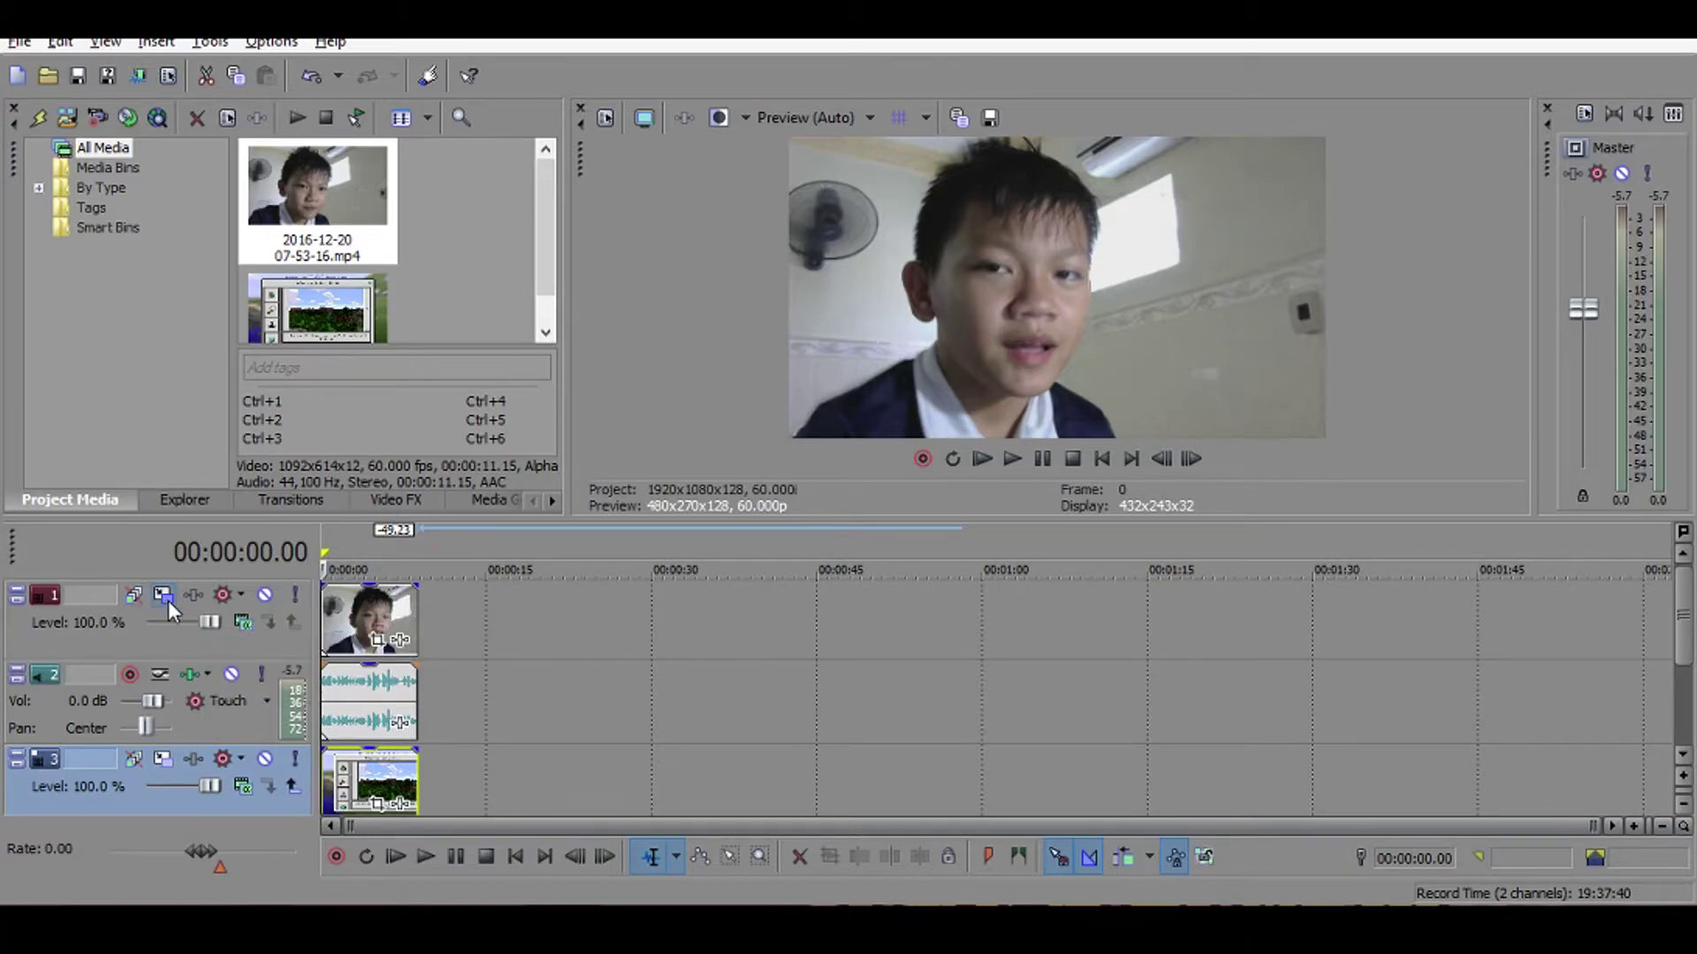
Open Track Motion for the facecam track and toggle the frame's aspect-ratio lock.
click(171, 604)
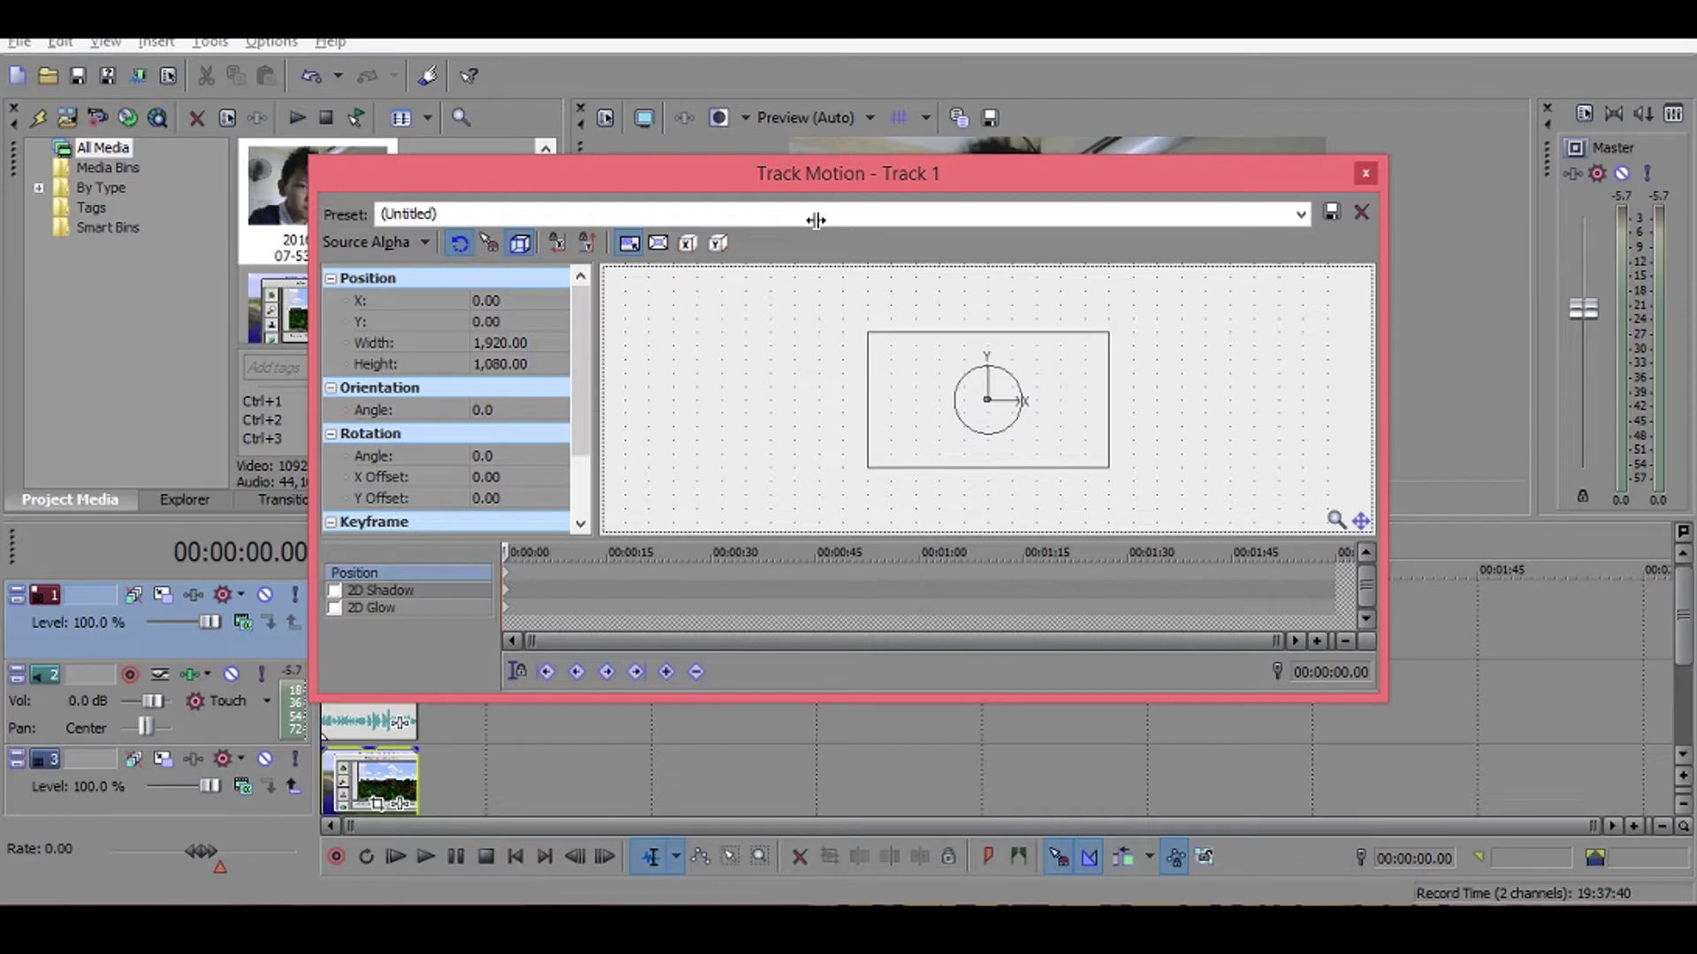
drag(802, 176, 634, 381)
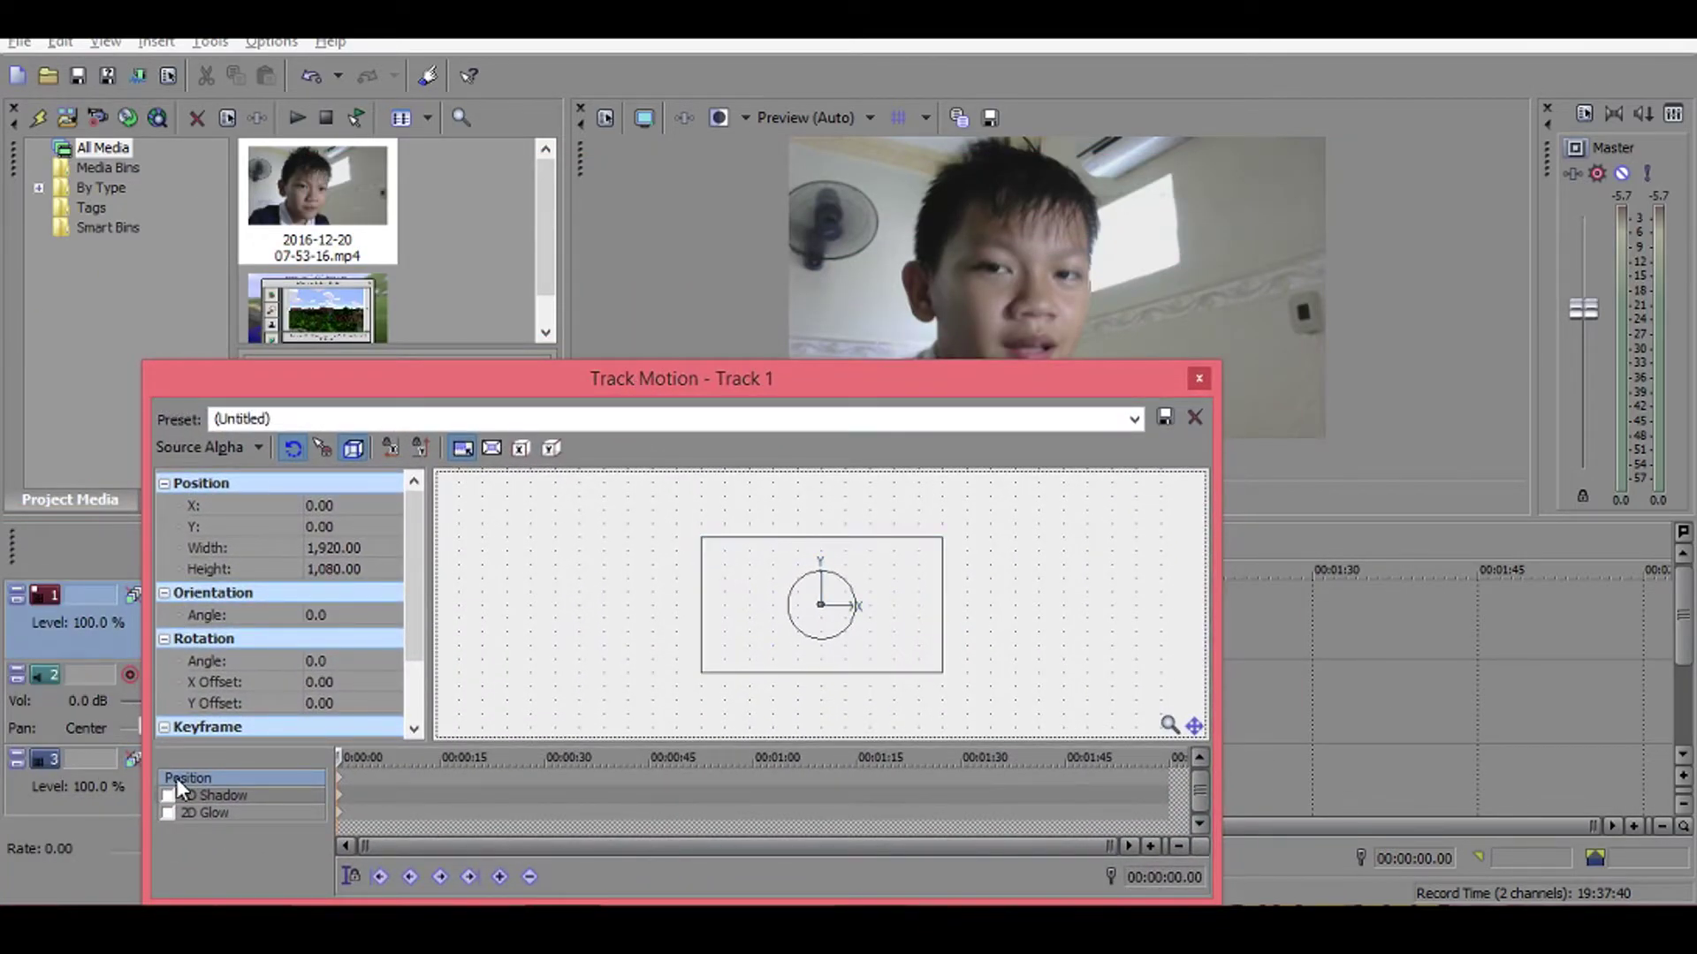
click(467, 446)
drag(442, 448, 377, 449)
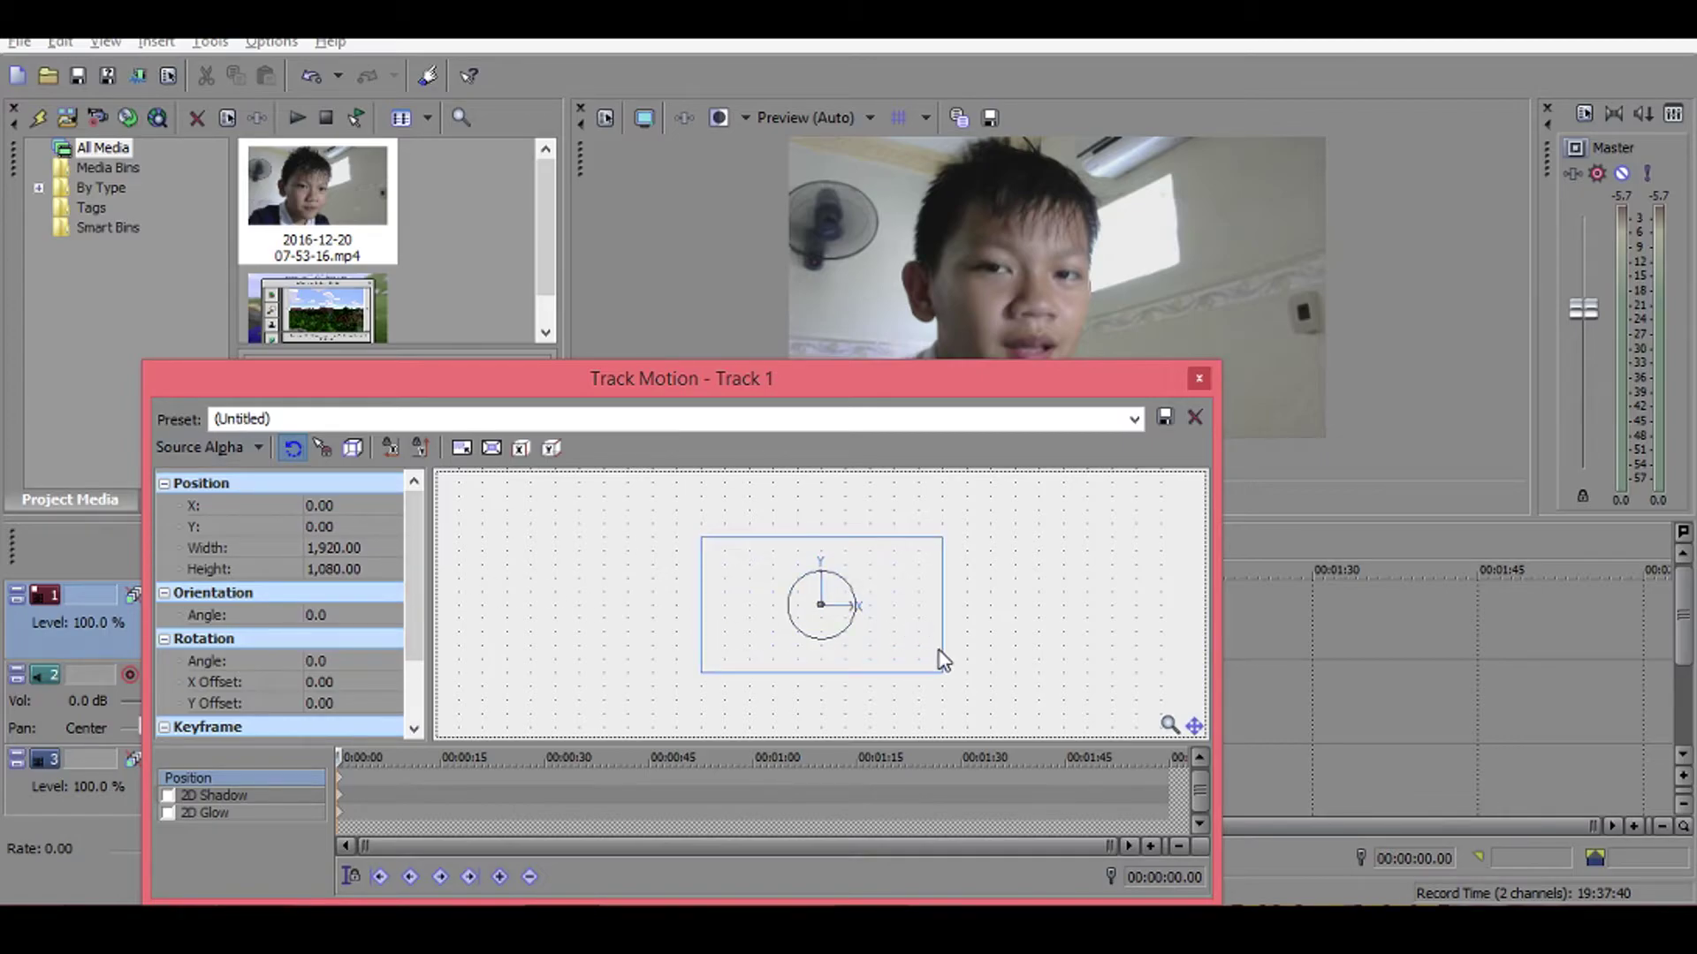
drag(942, 671, 782, 599)
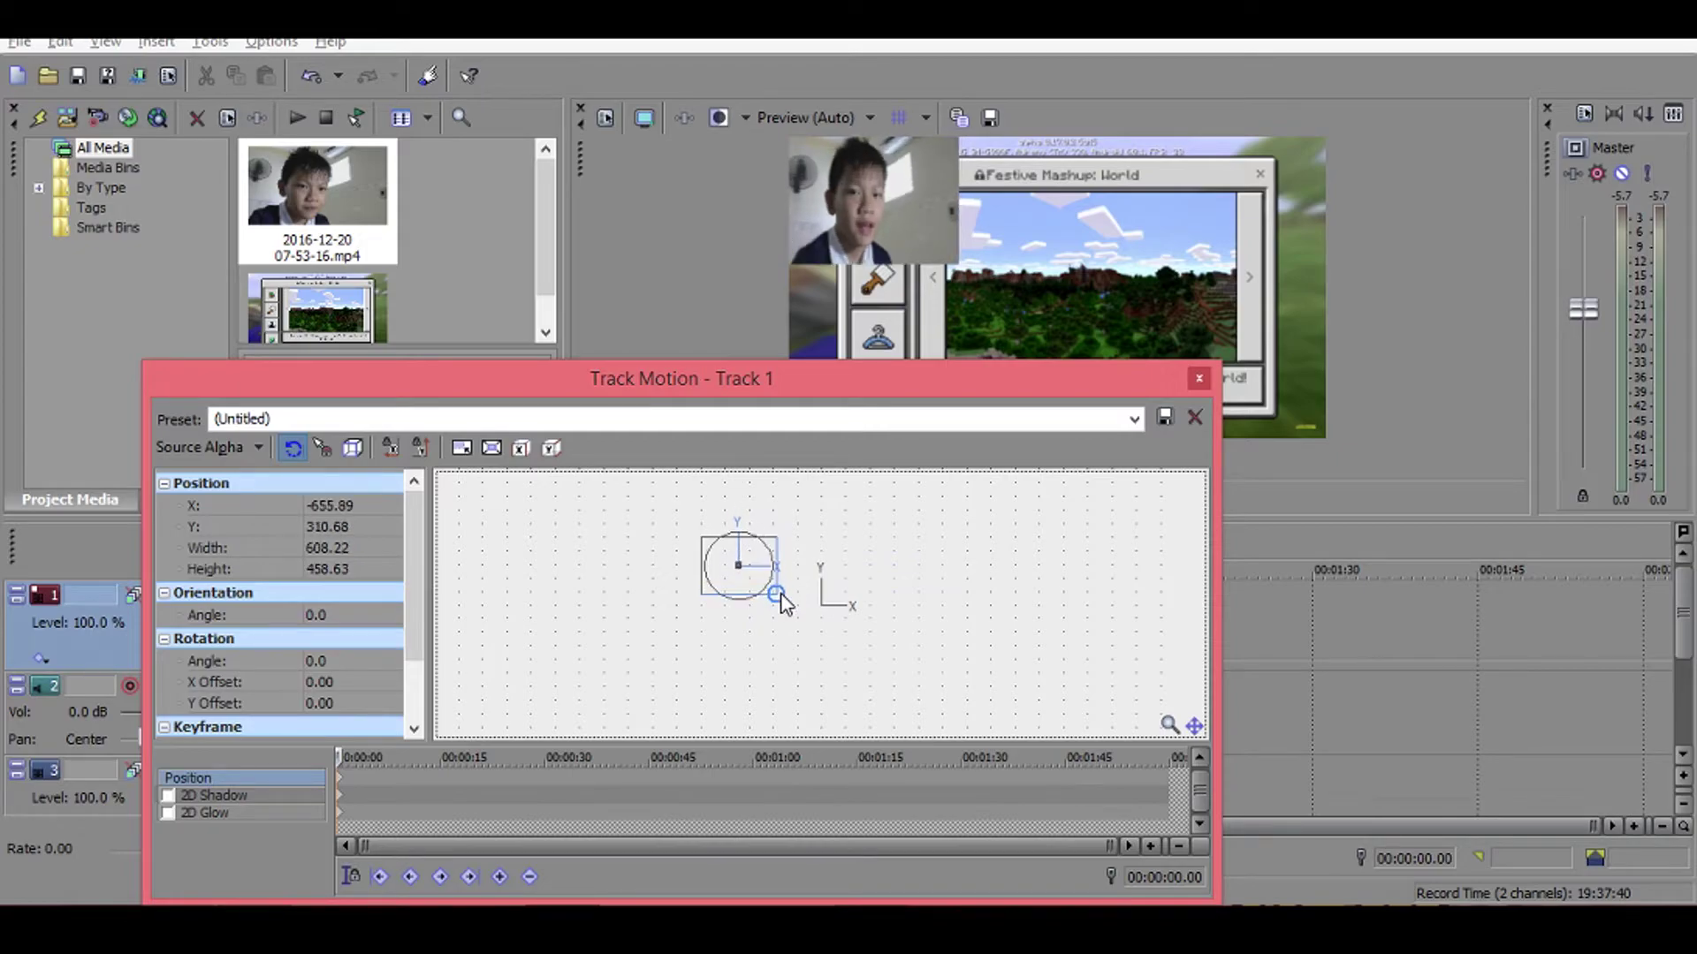
key(ctrl+z)
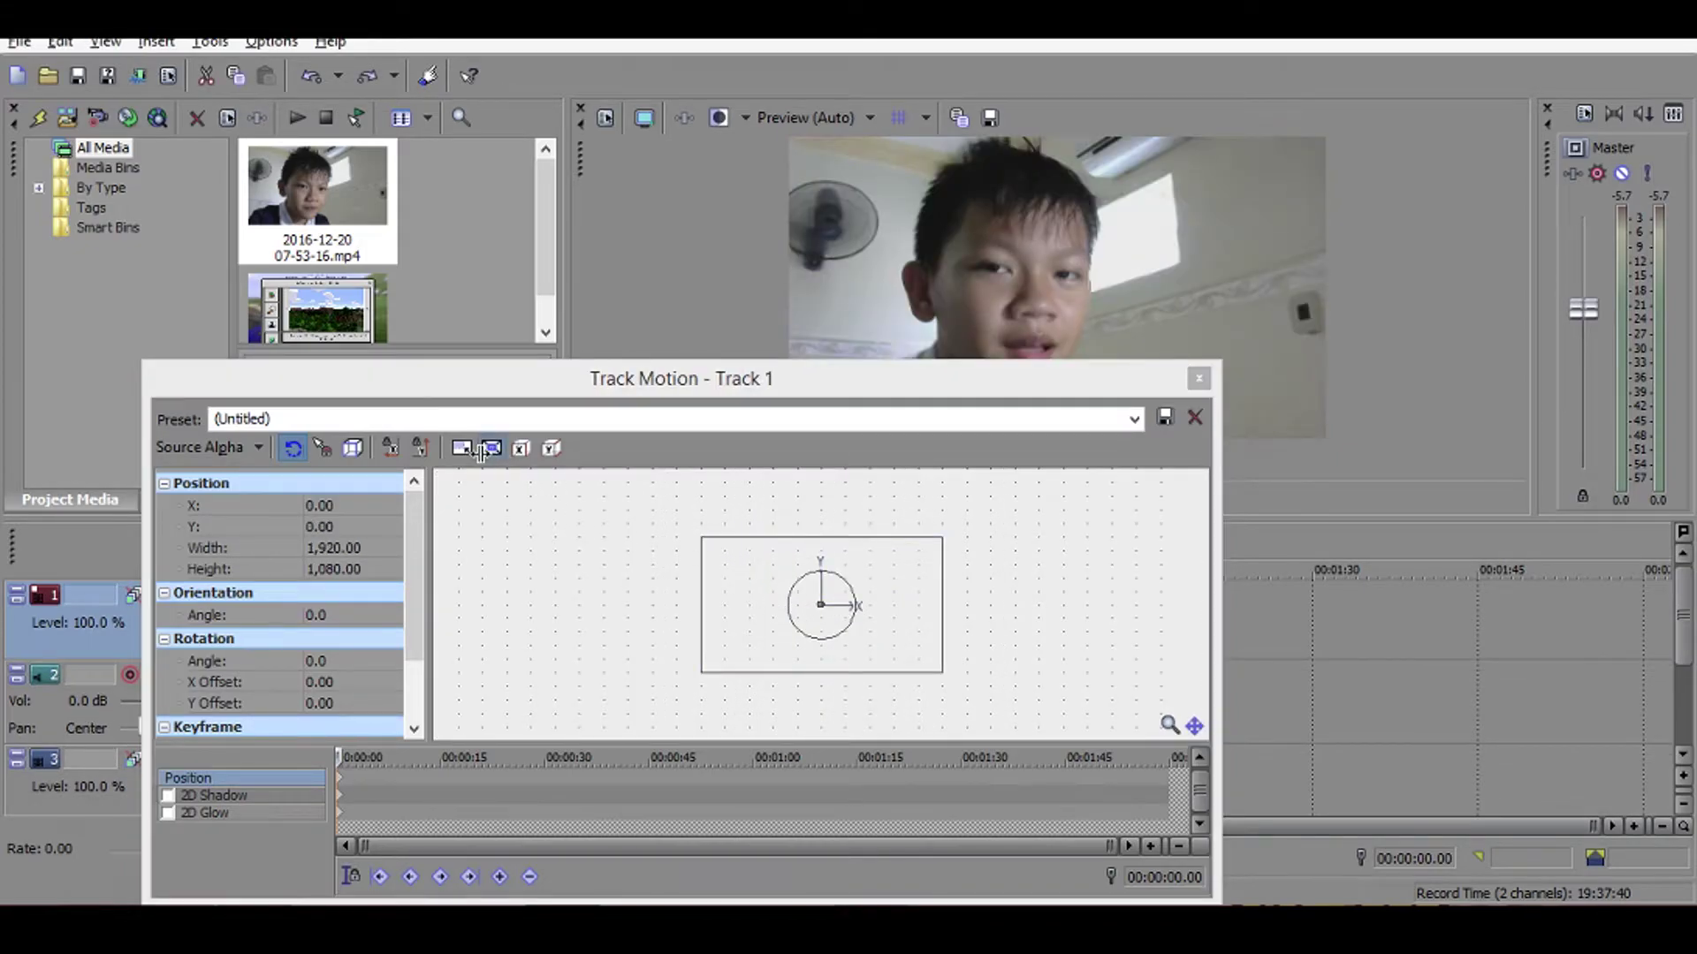
click(463, 449)
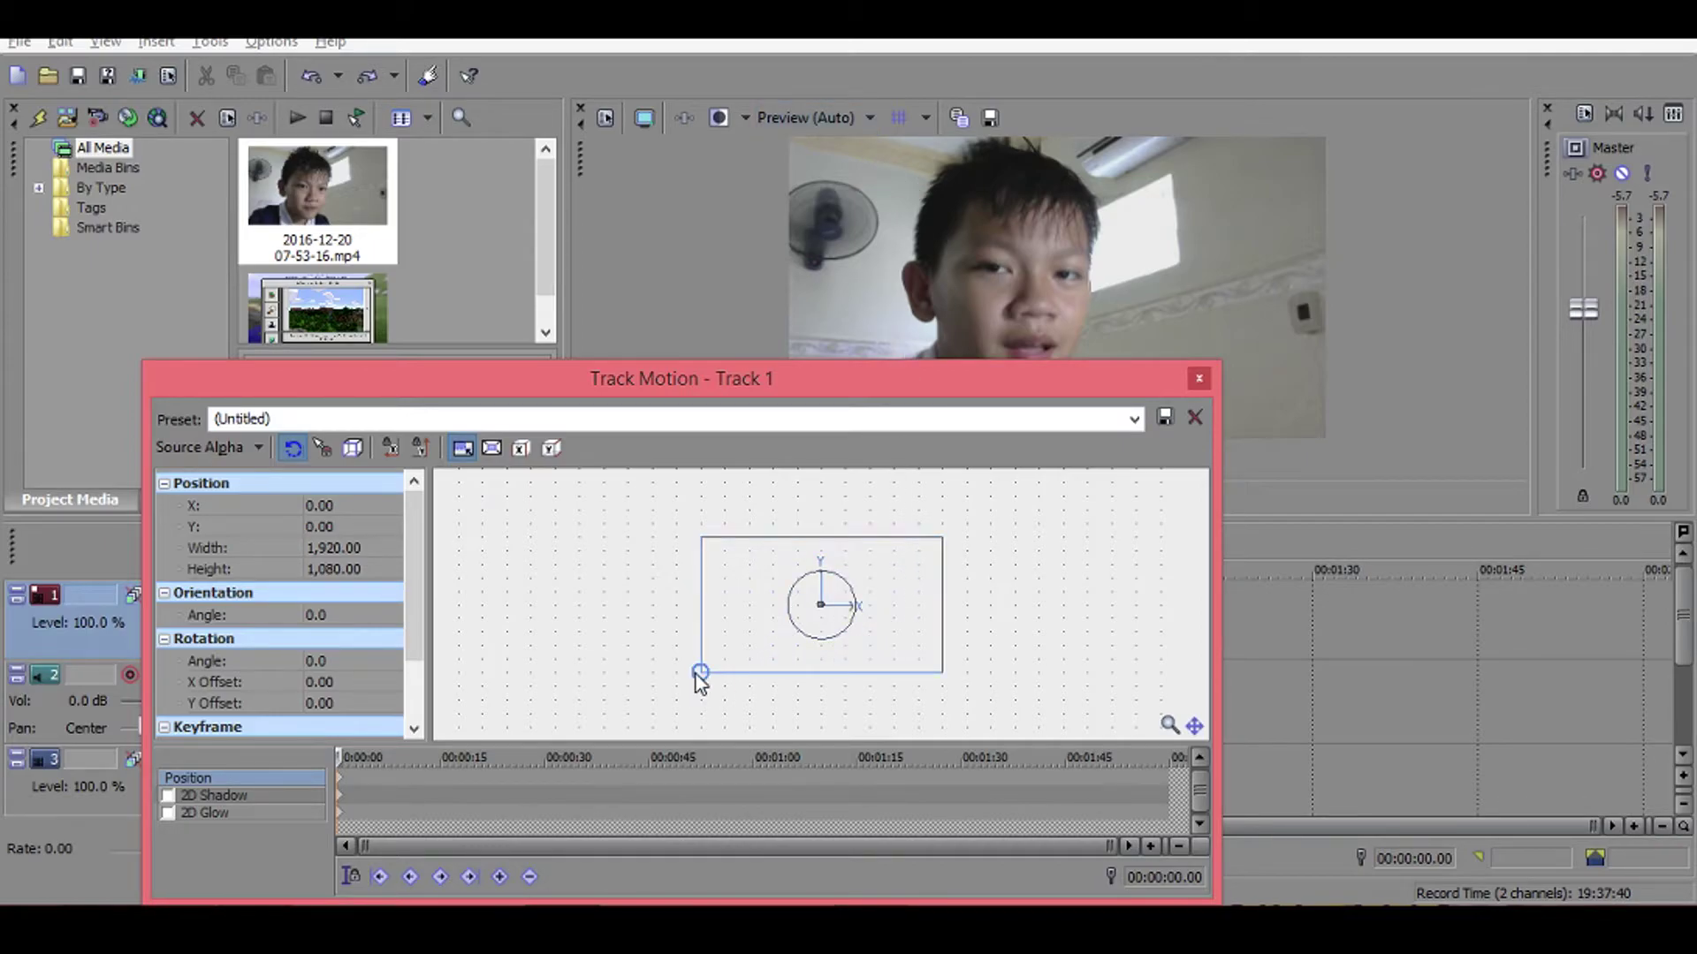
Resize the facecam frame into a small top-right inset and close Track Motion.
drag(696, 672, 854, 567)
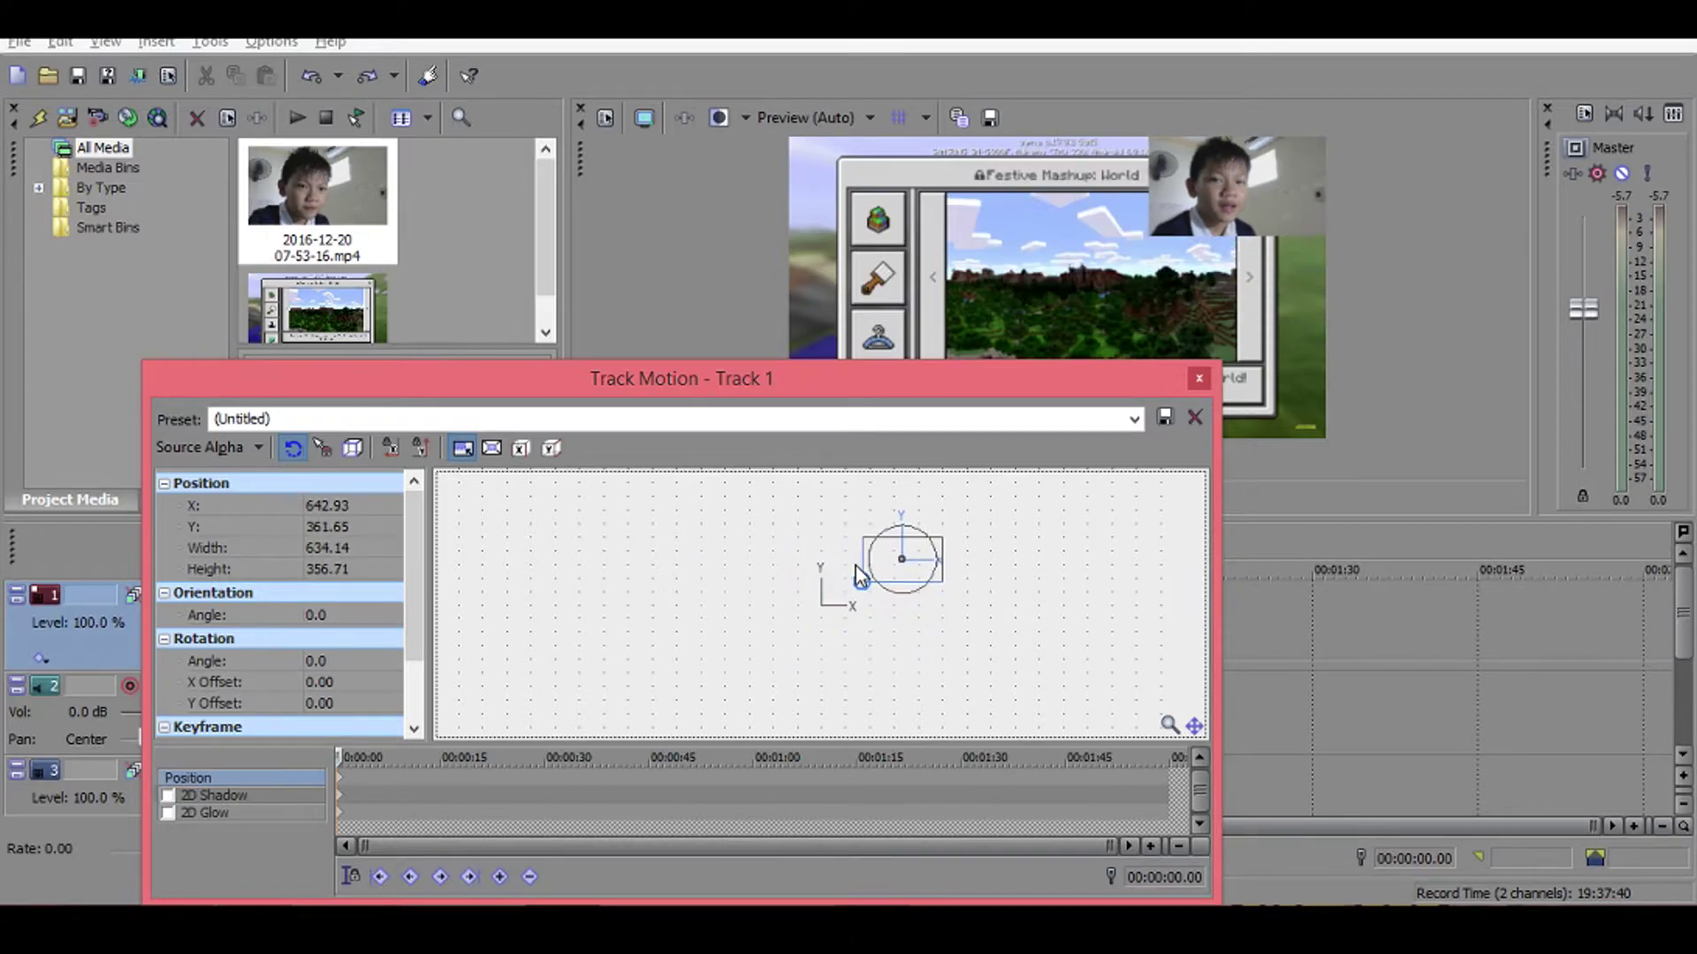
drag(856, 566, 846, 593)
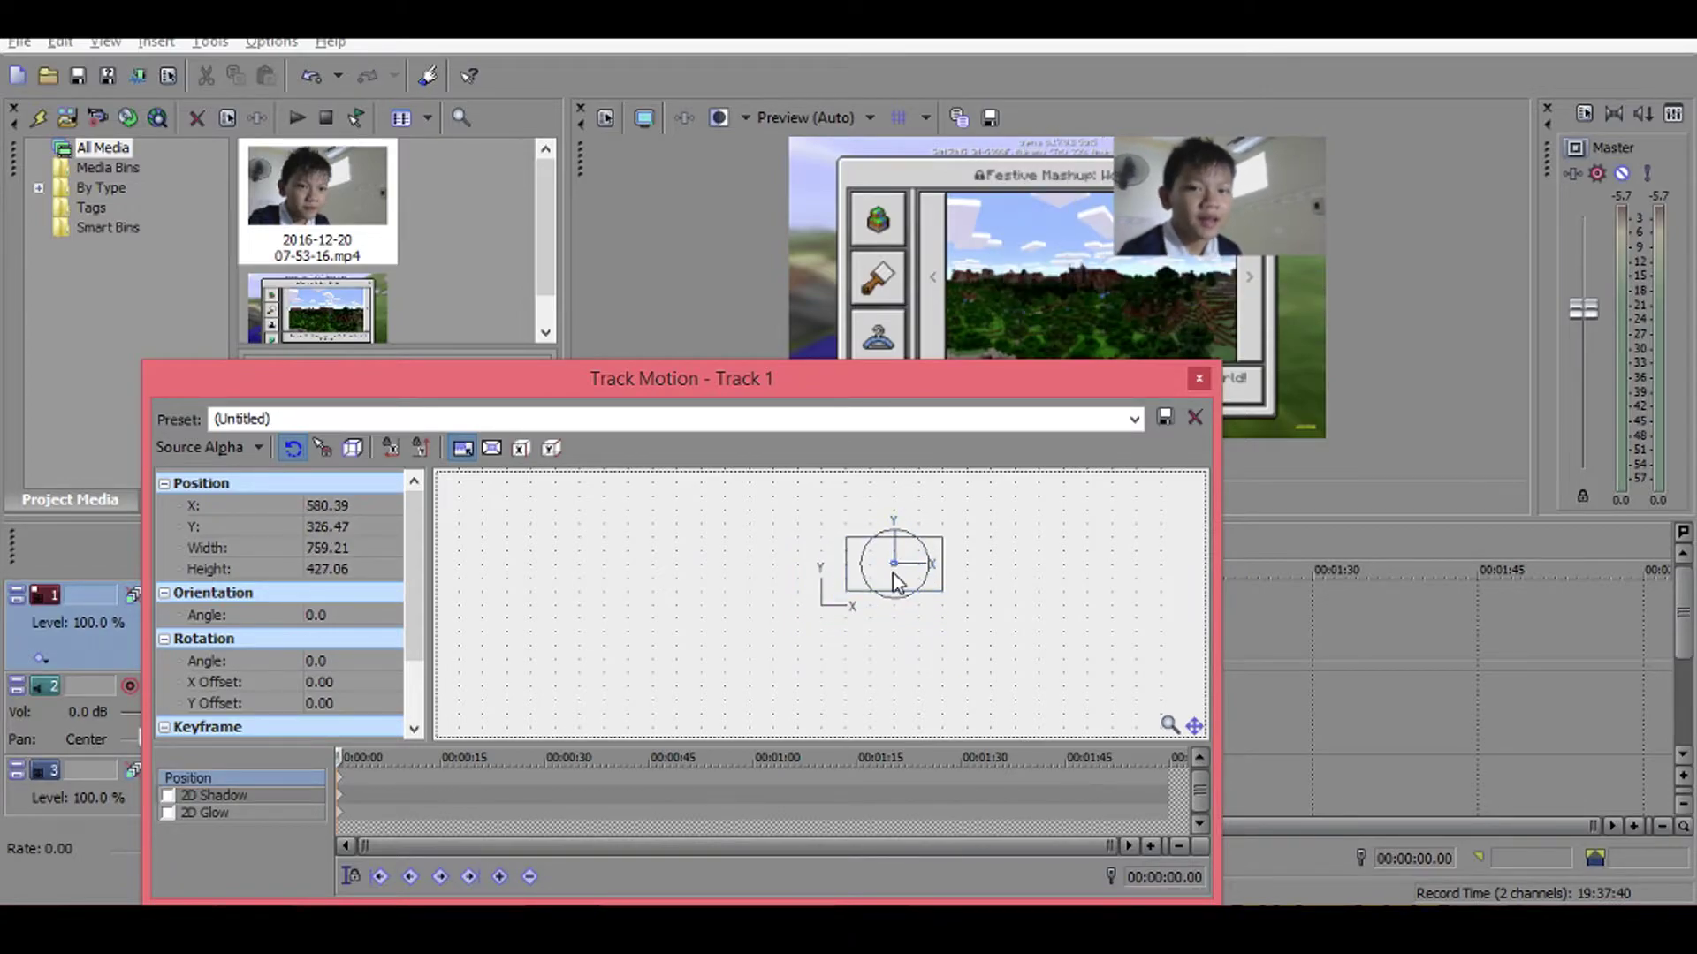
key(ctrl+z)
key(ctrl+z)
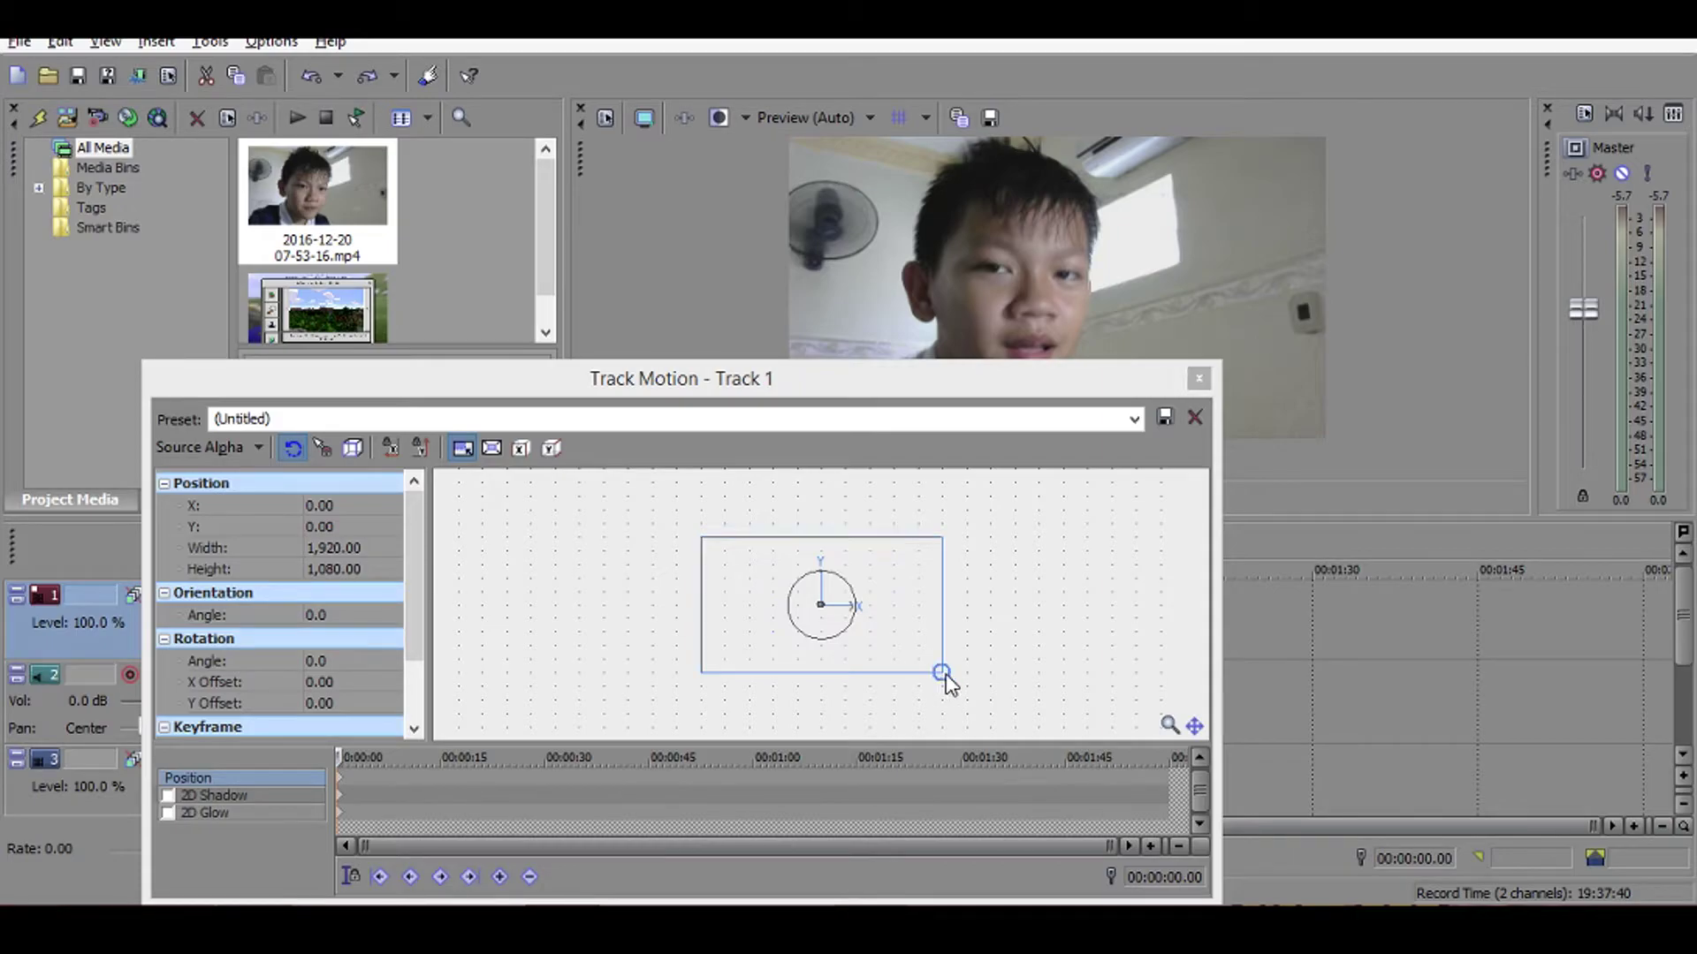
drag(942, 673, 773, 599)
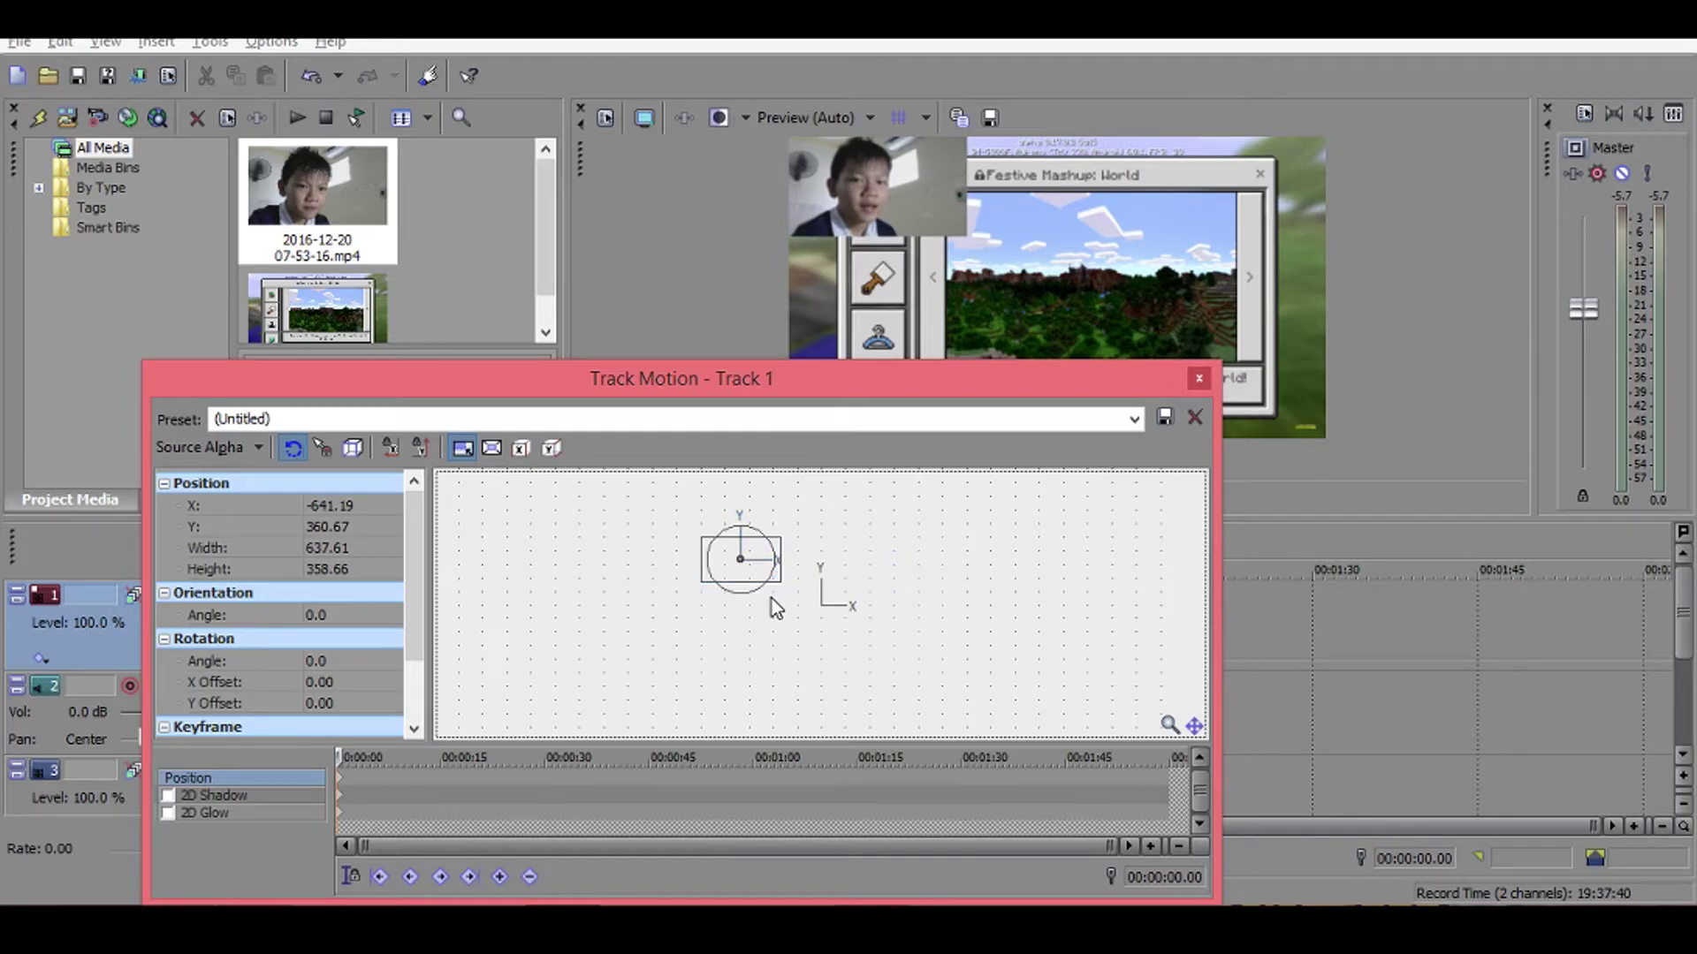
key(ctrl+z)
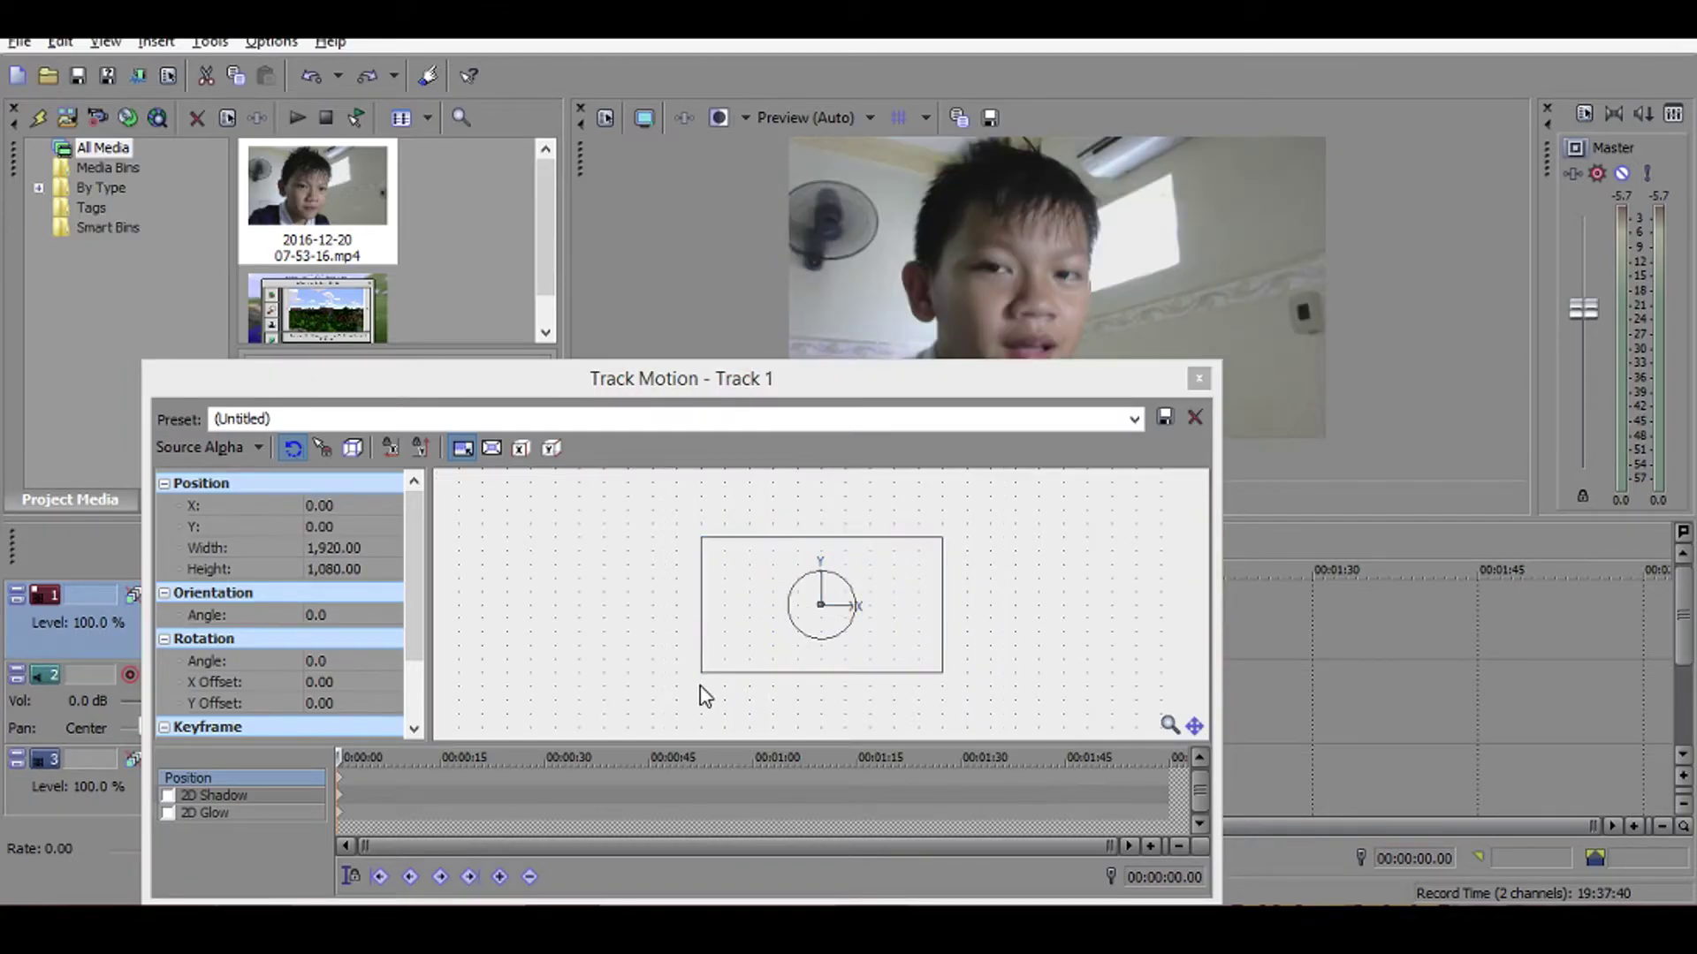
mouse_move(709, 668)
mouse_down()
mouse_move(749, 667)
mouse_move(849, 596)
mouse_up()
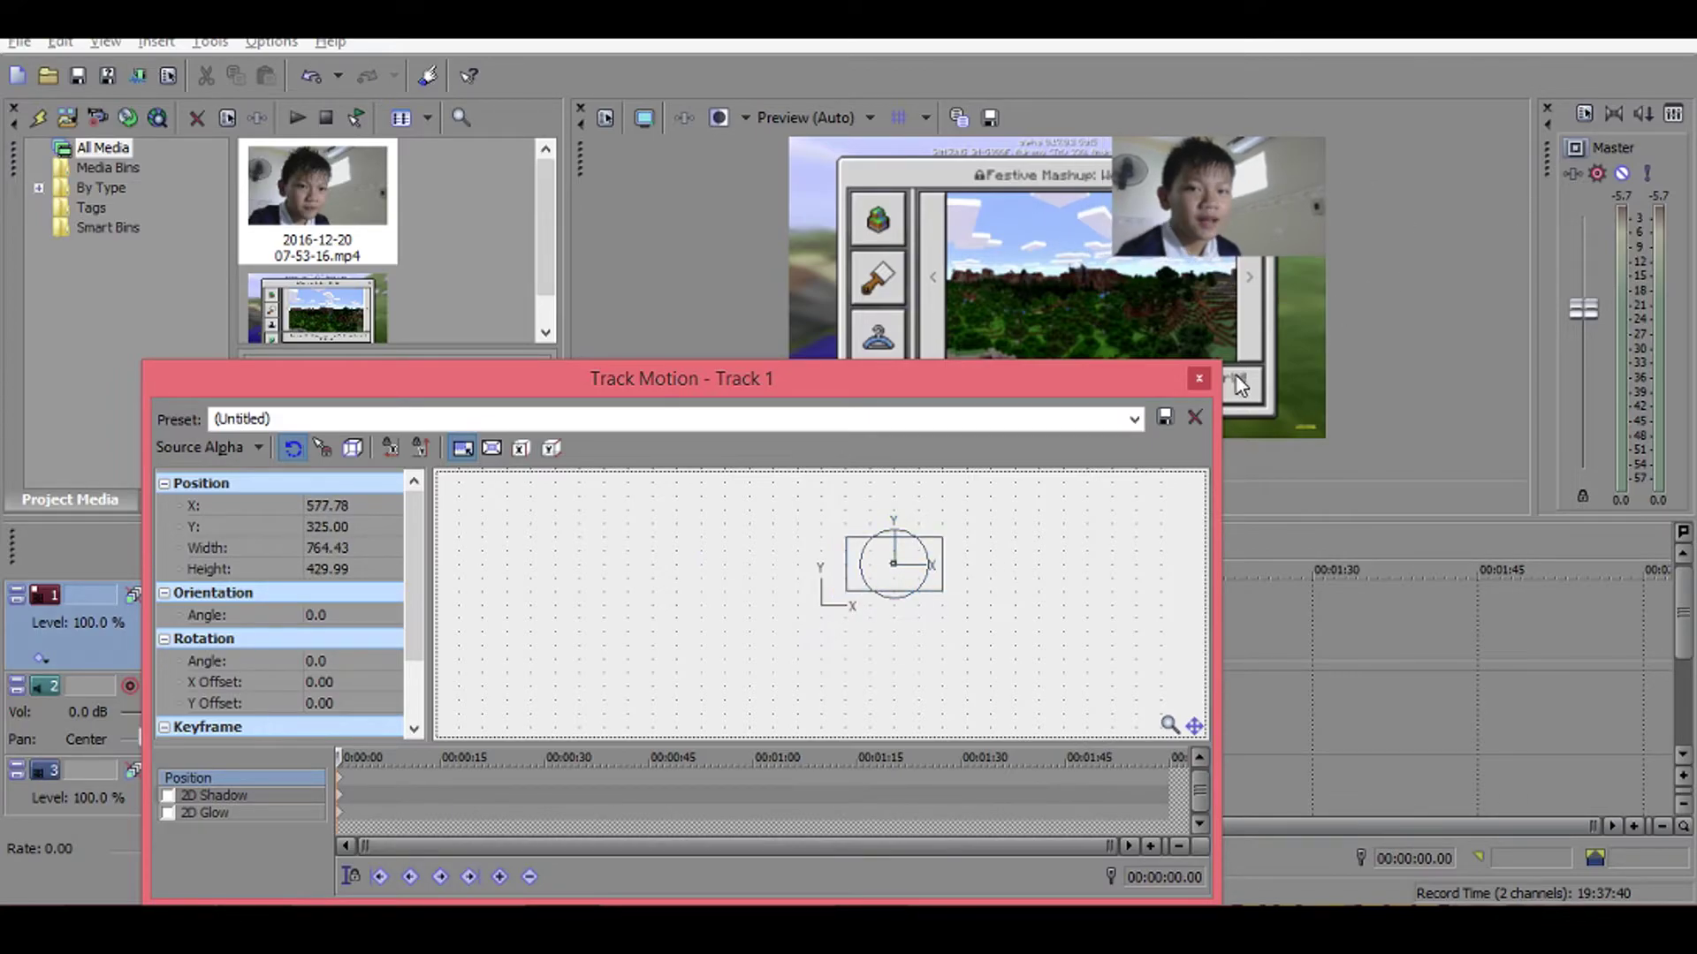
click(1198, 380)
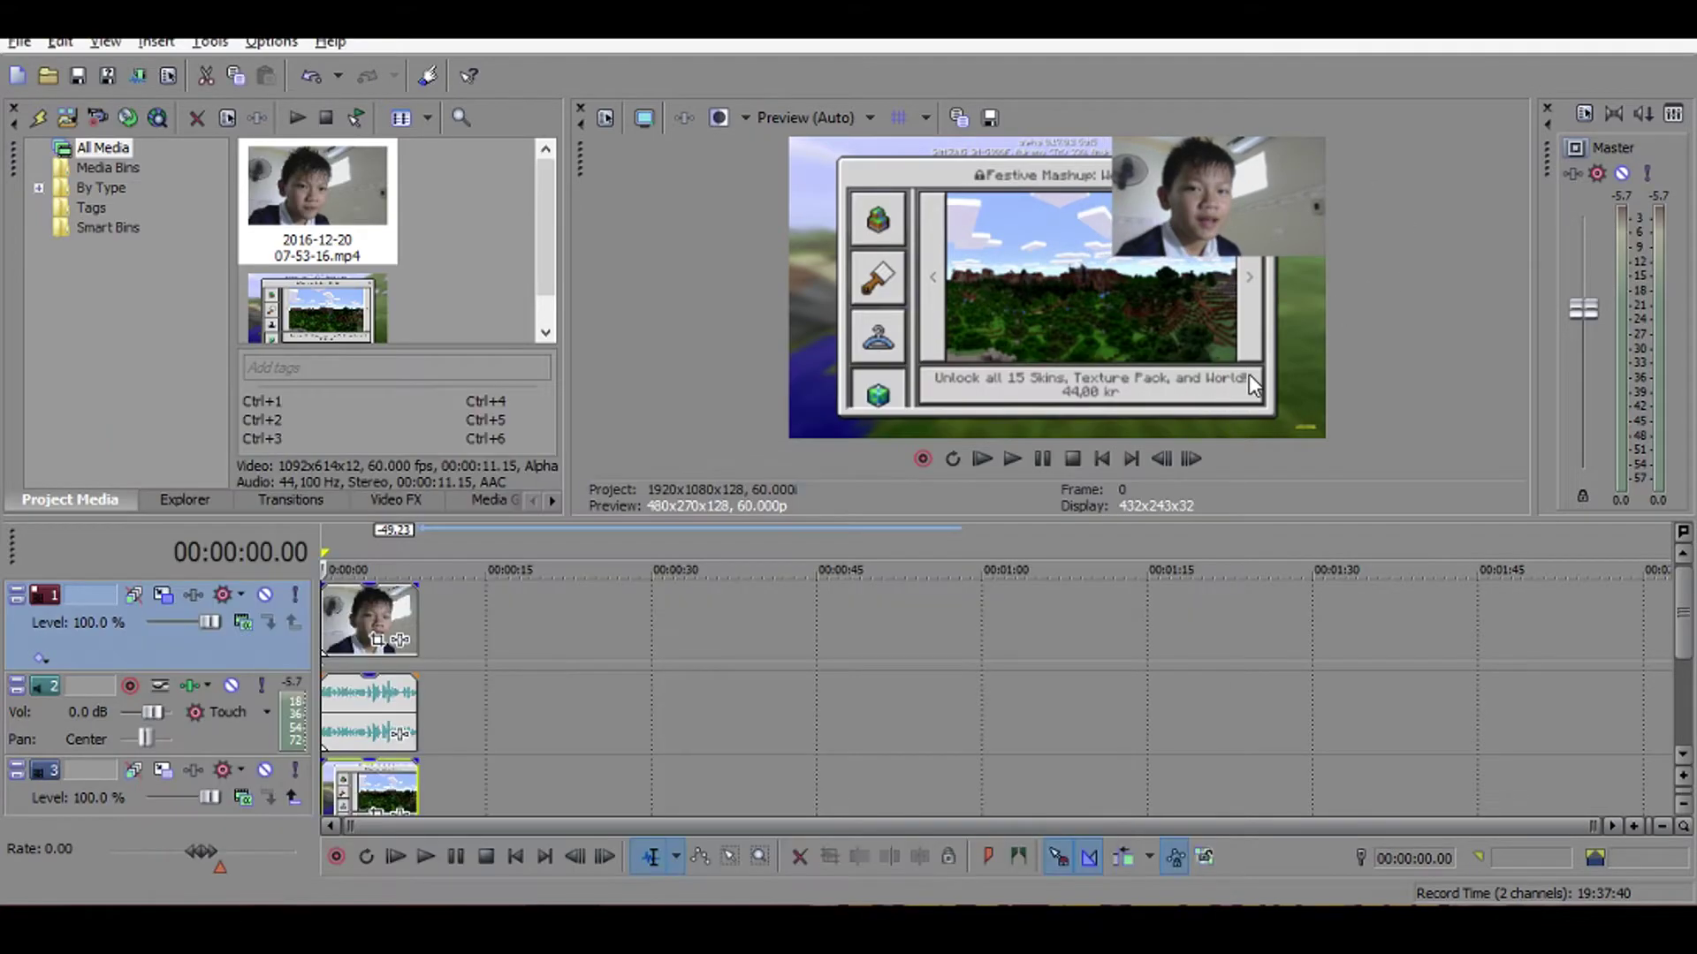
Flip the facecam event horizontally with Event Pan/Crop, then close the Video Event FX window.
click(379, 644)
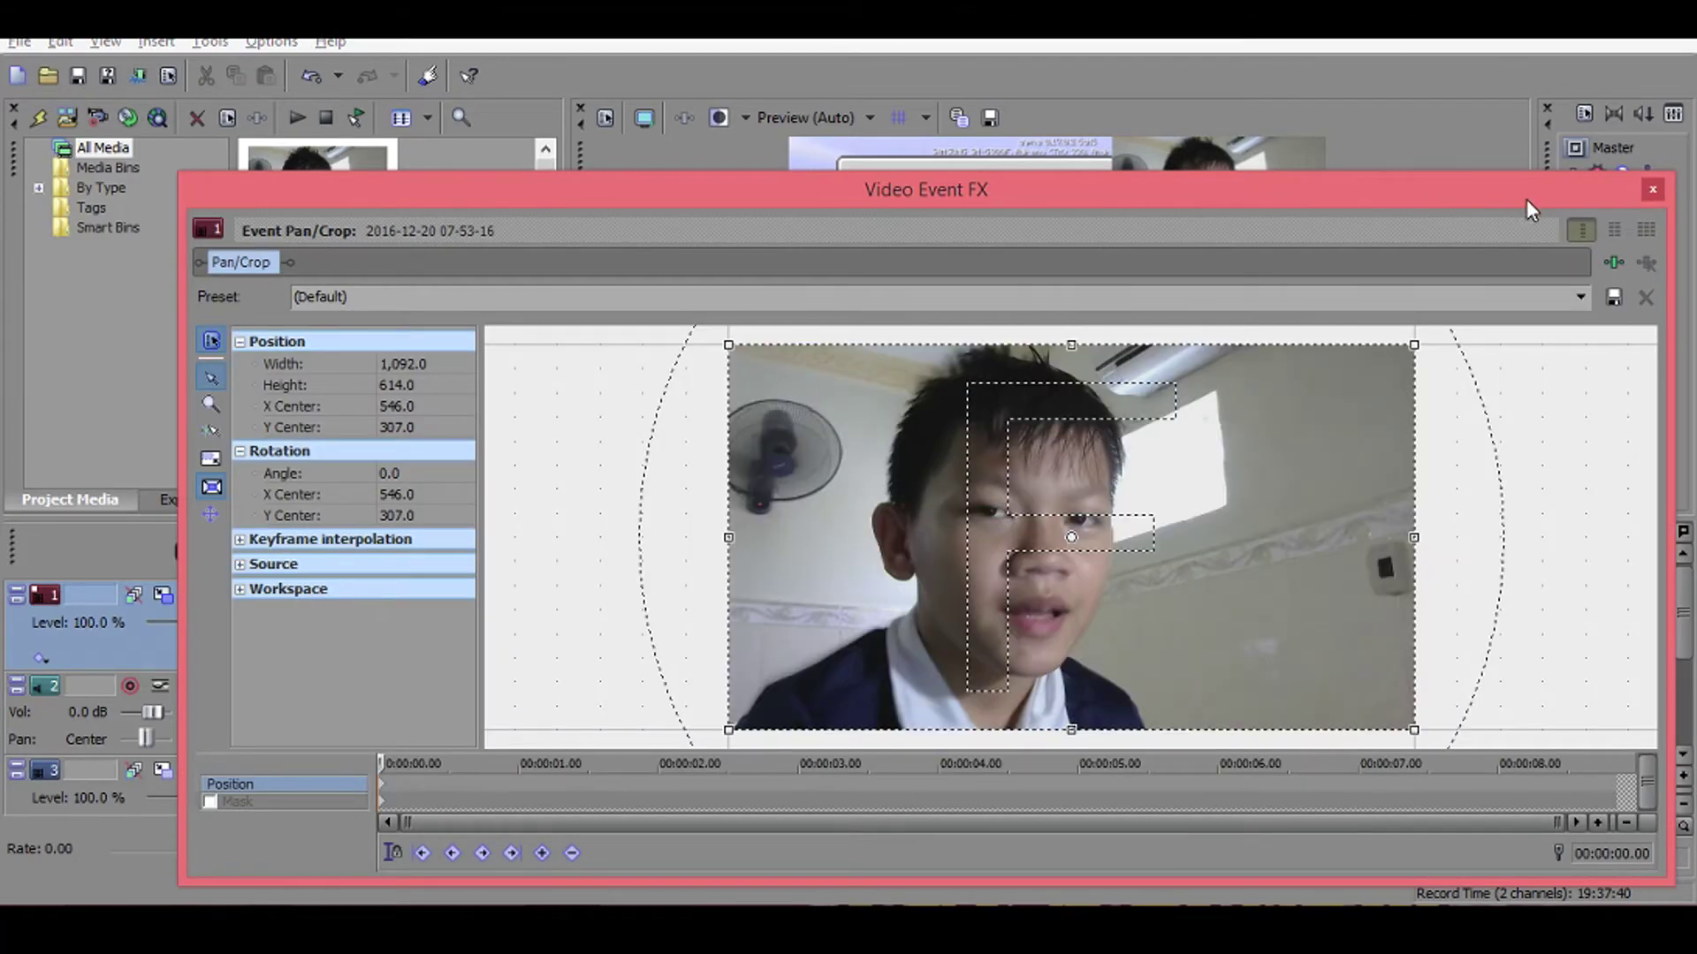
mouse_move(1672, 167)
mouse_down()
mouse_move(1203, 295)
mouse_move(1176, 410)
mouse_move(1277, 371)
mouse_up()
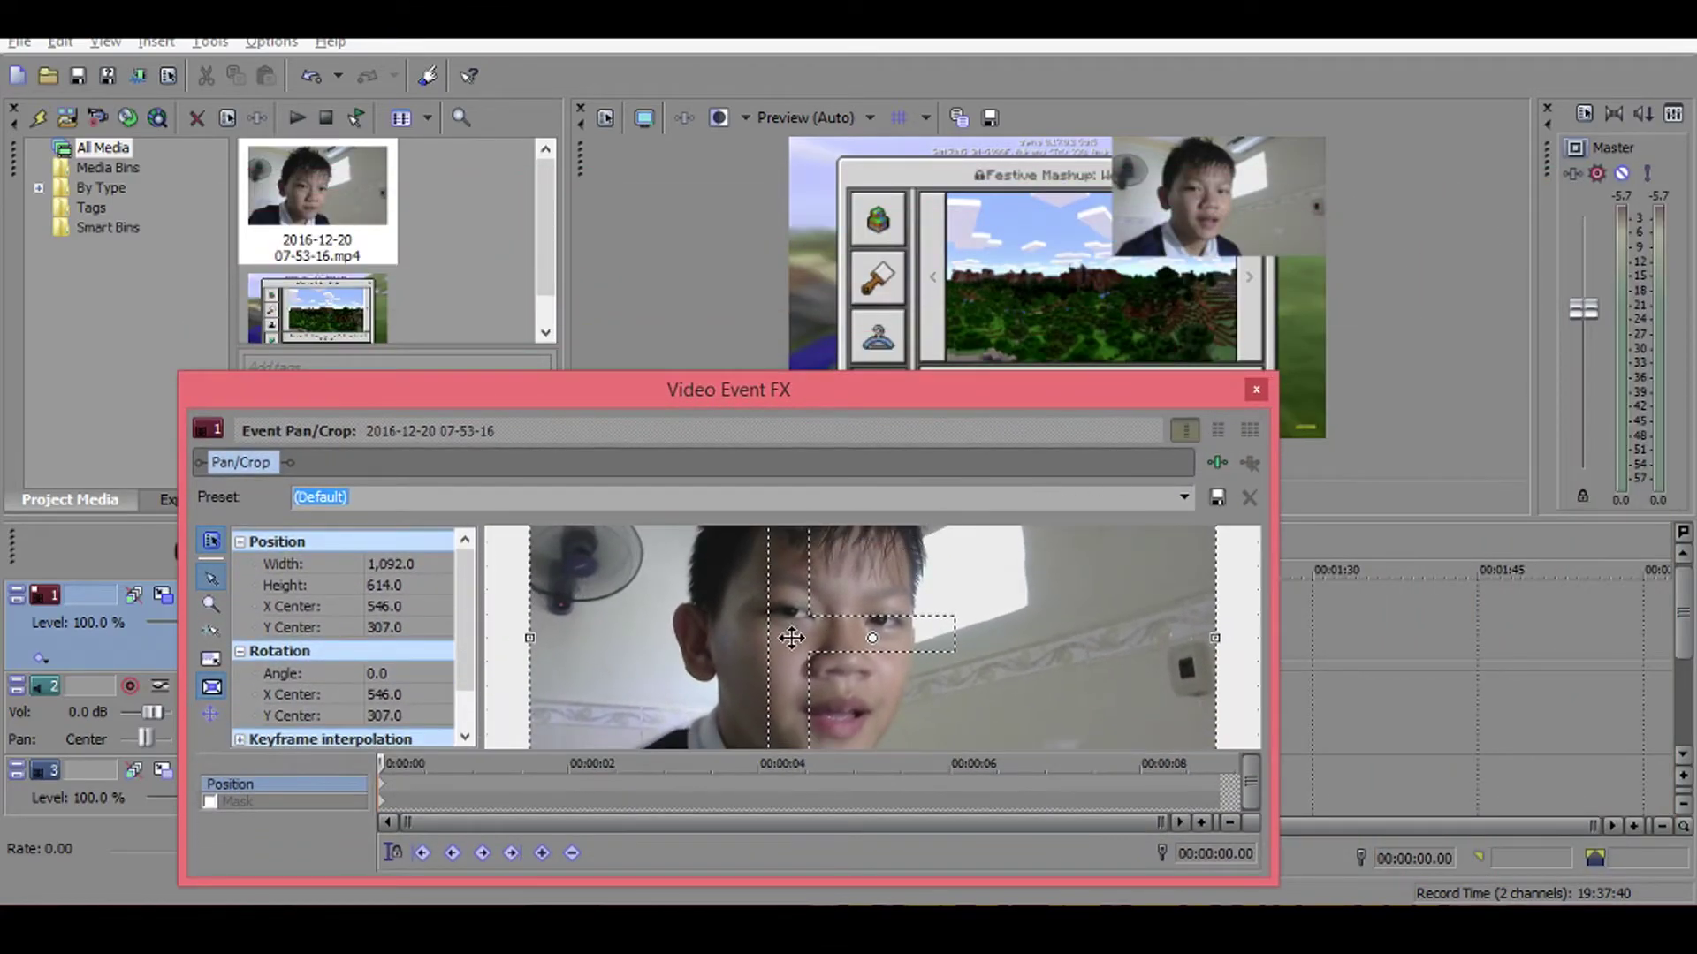
right_click(838, 648)
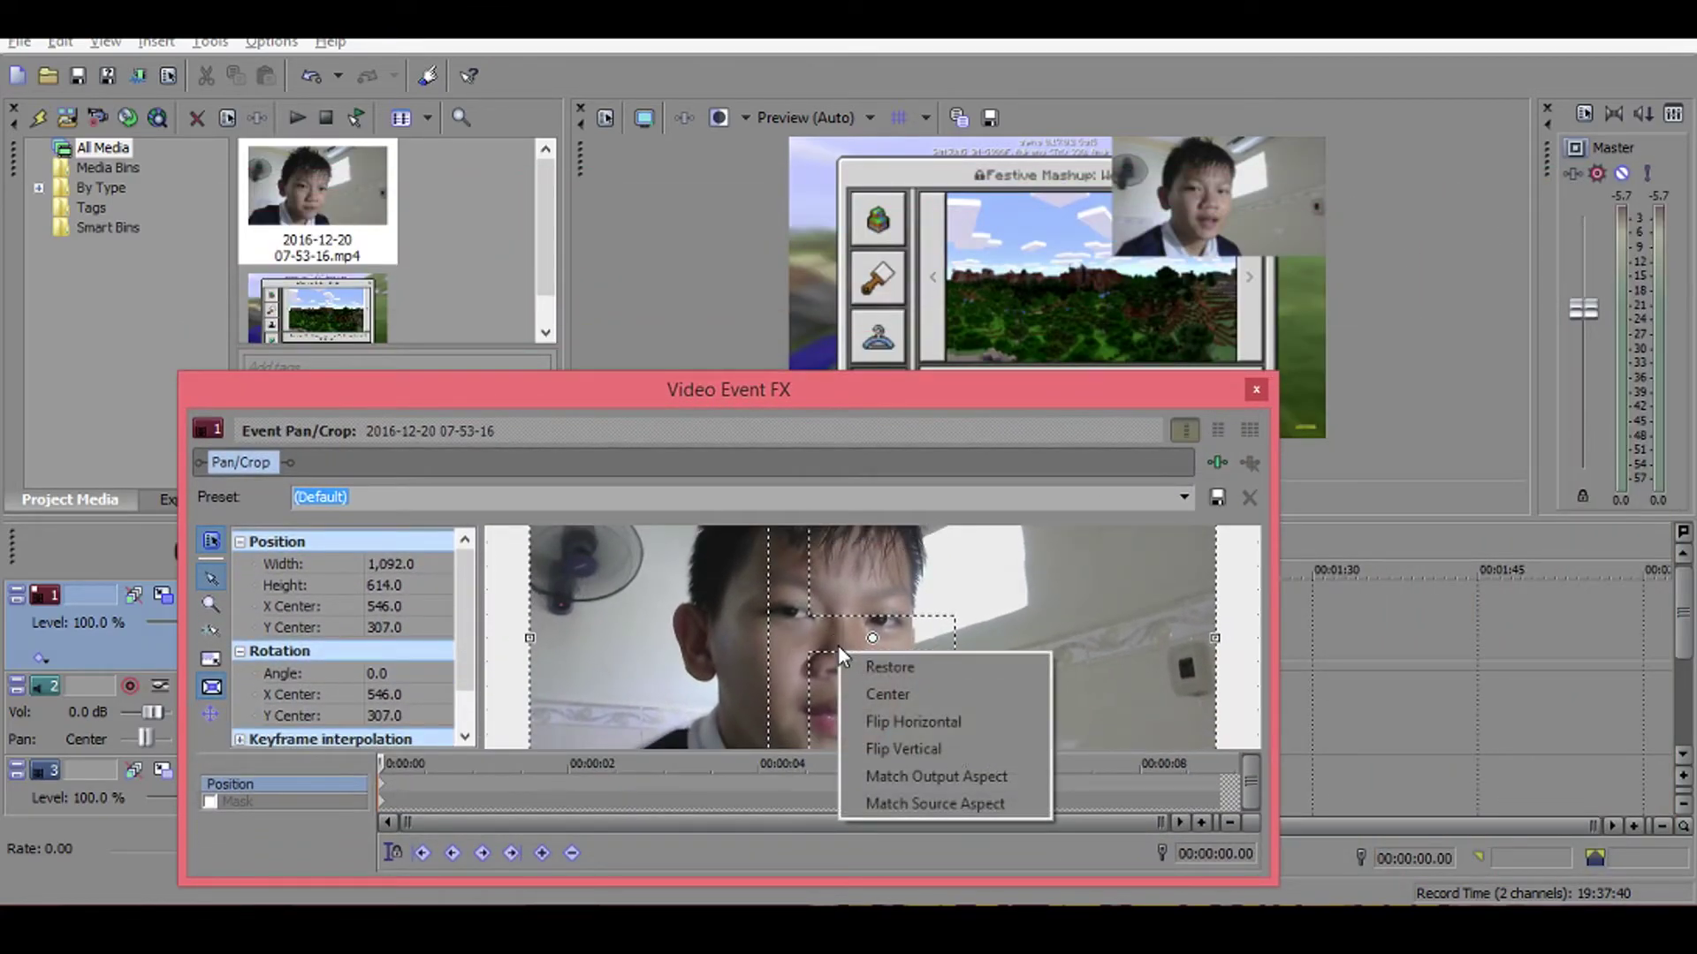
click(882, 727)
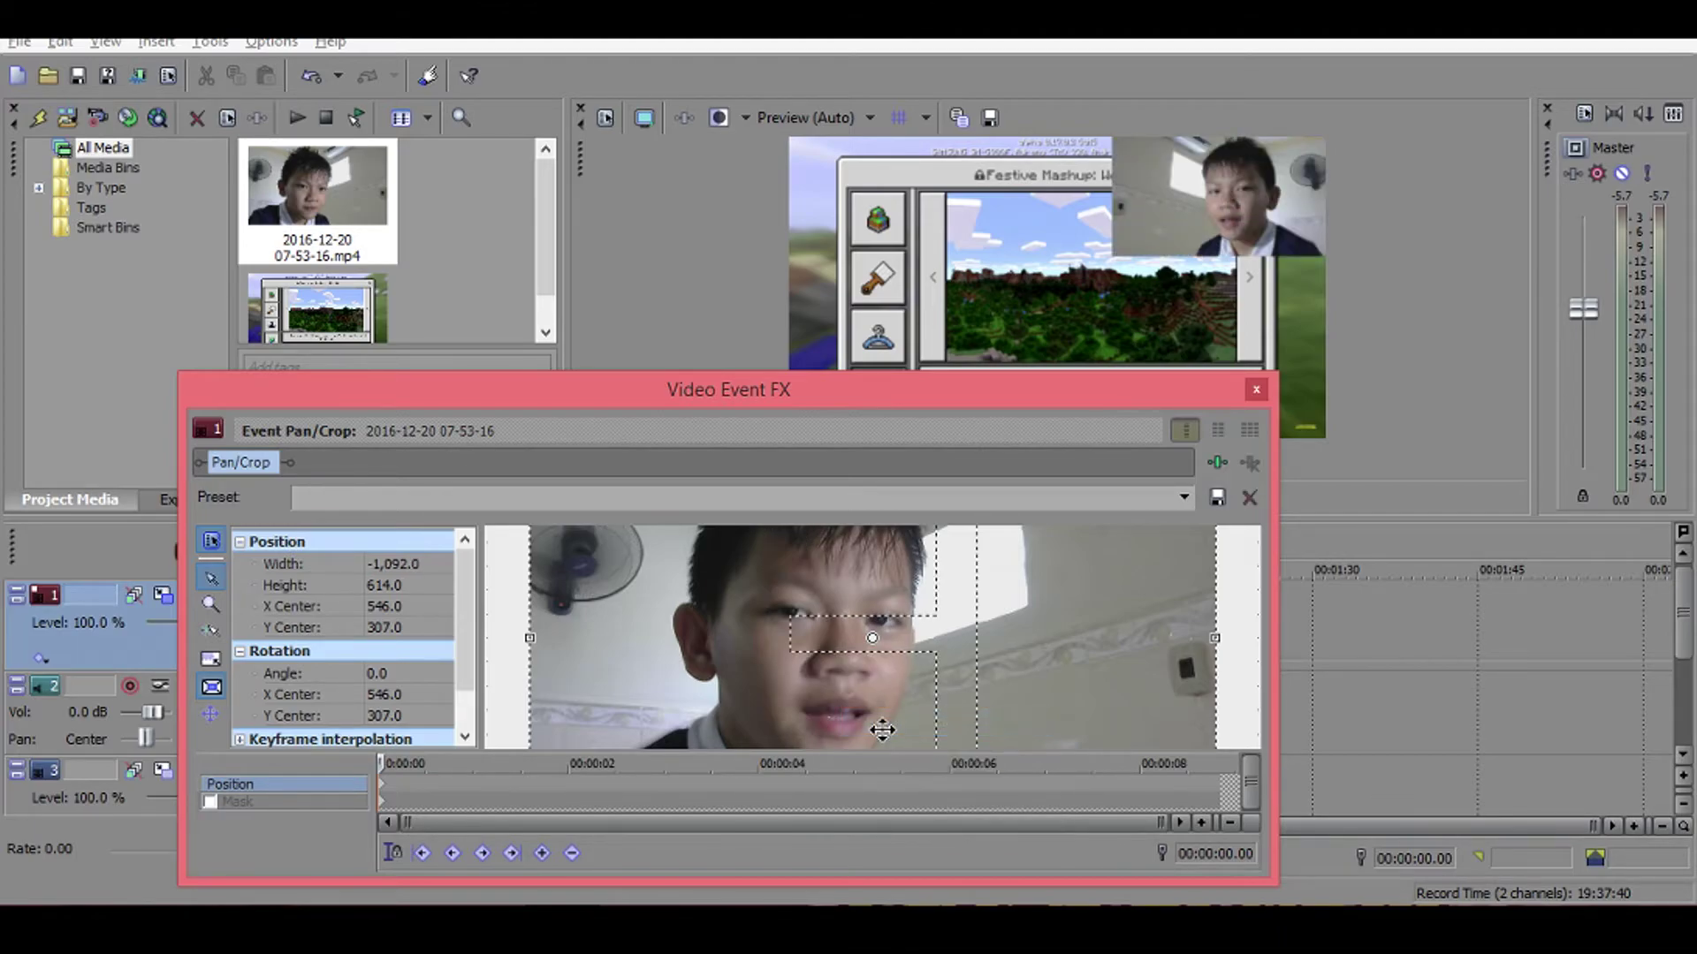
click(1258, 389)
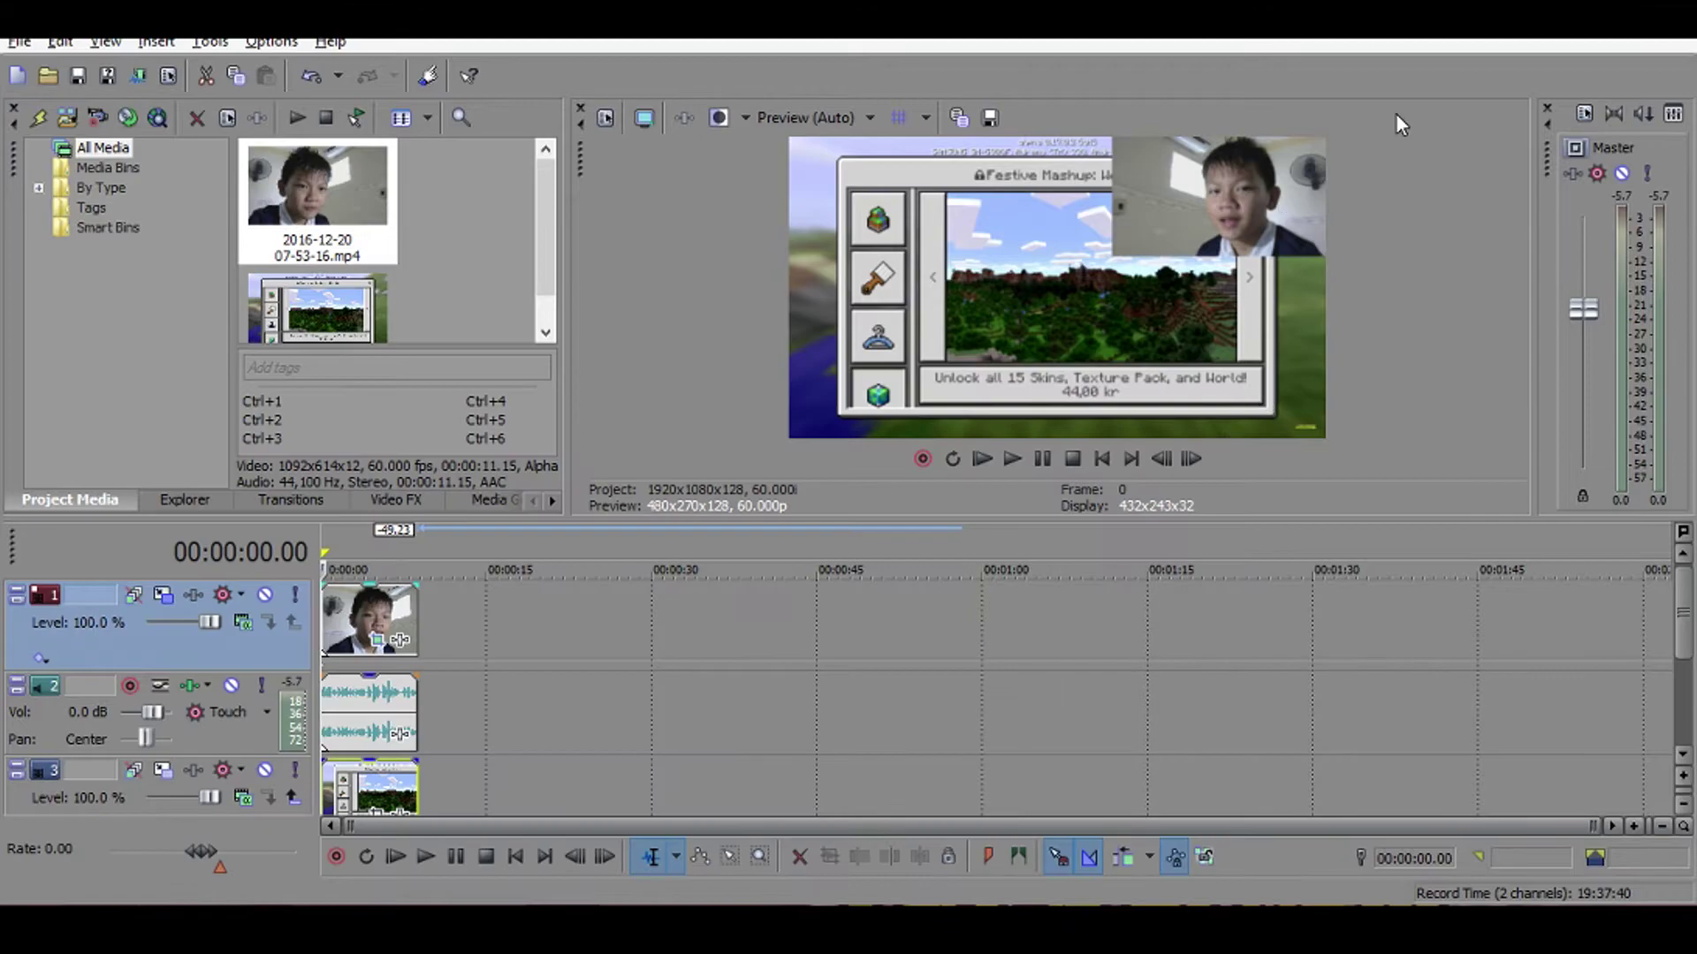
Play back to check the mirrored facecam, then reopen its Event Pan/Crop window.
key(space)
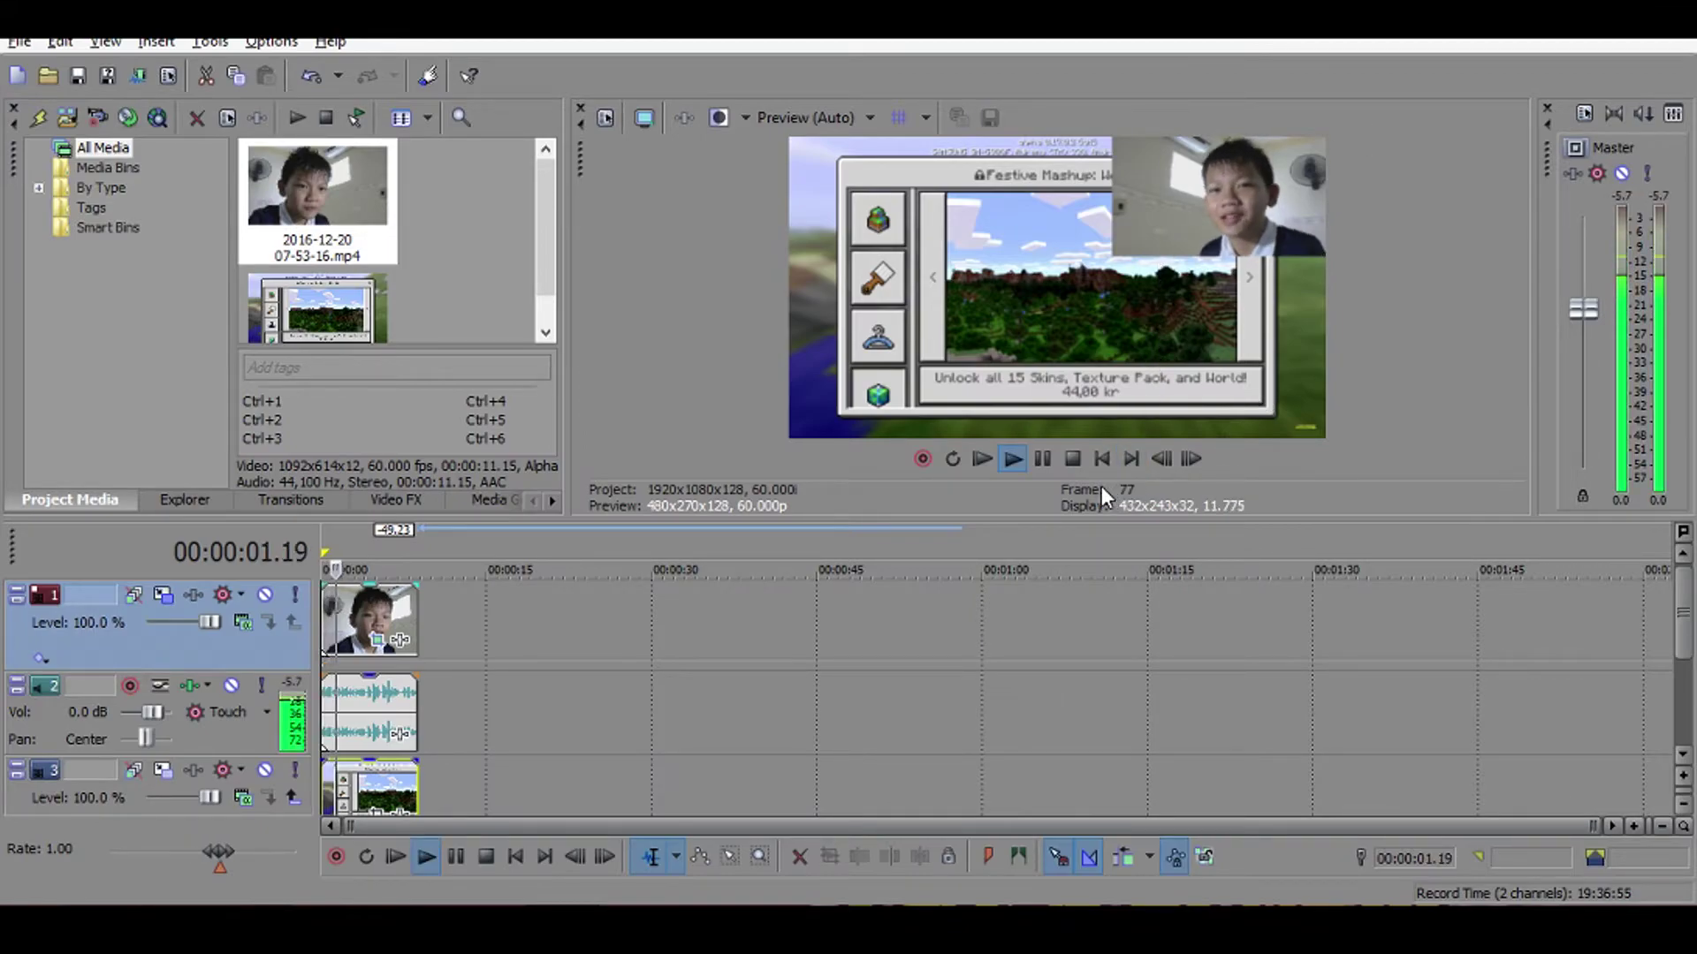
key(space)
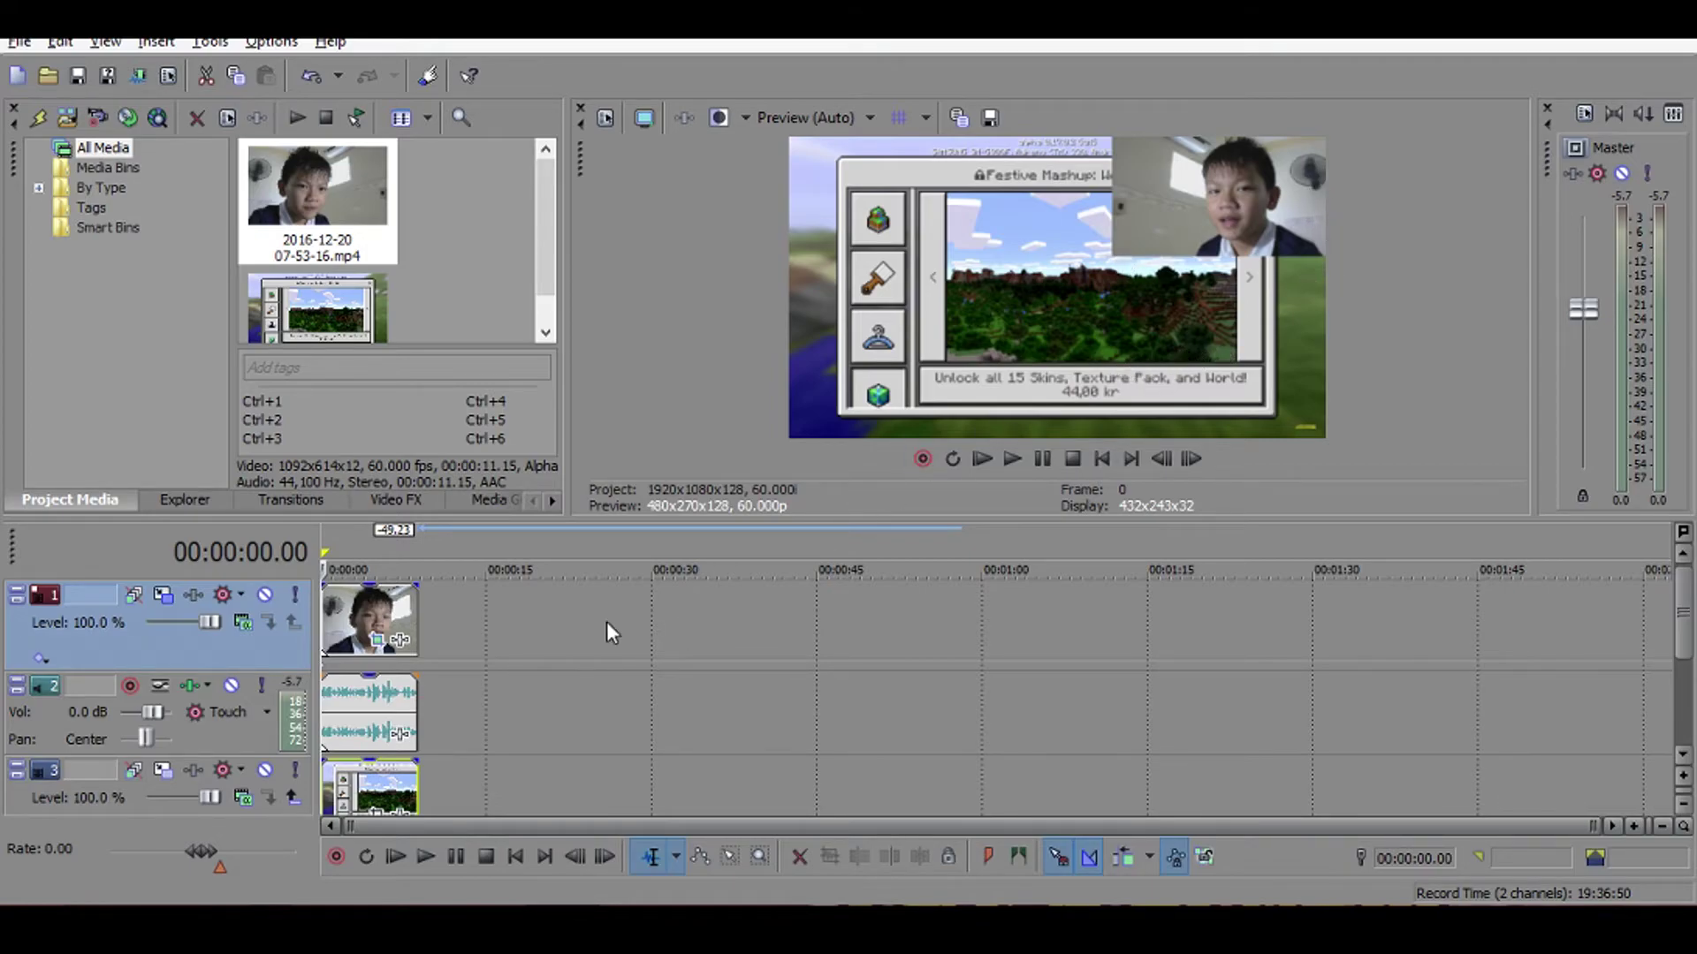
click(379, 644)
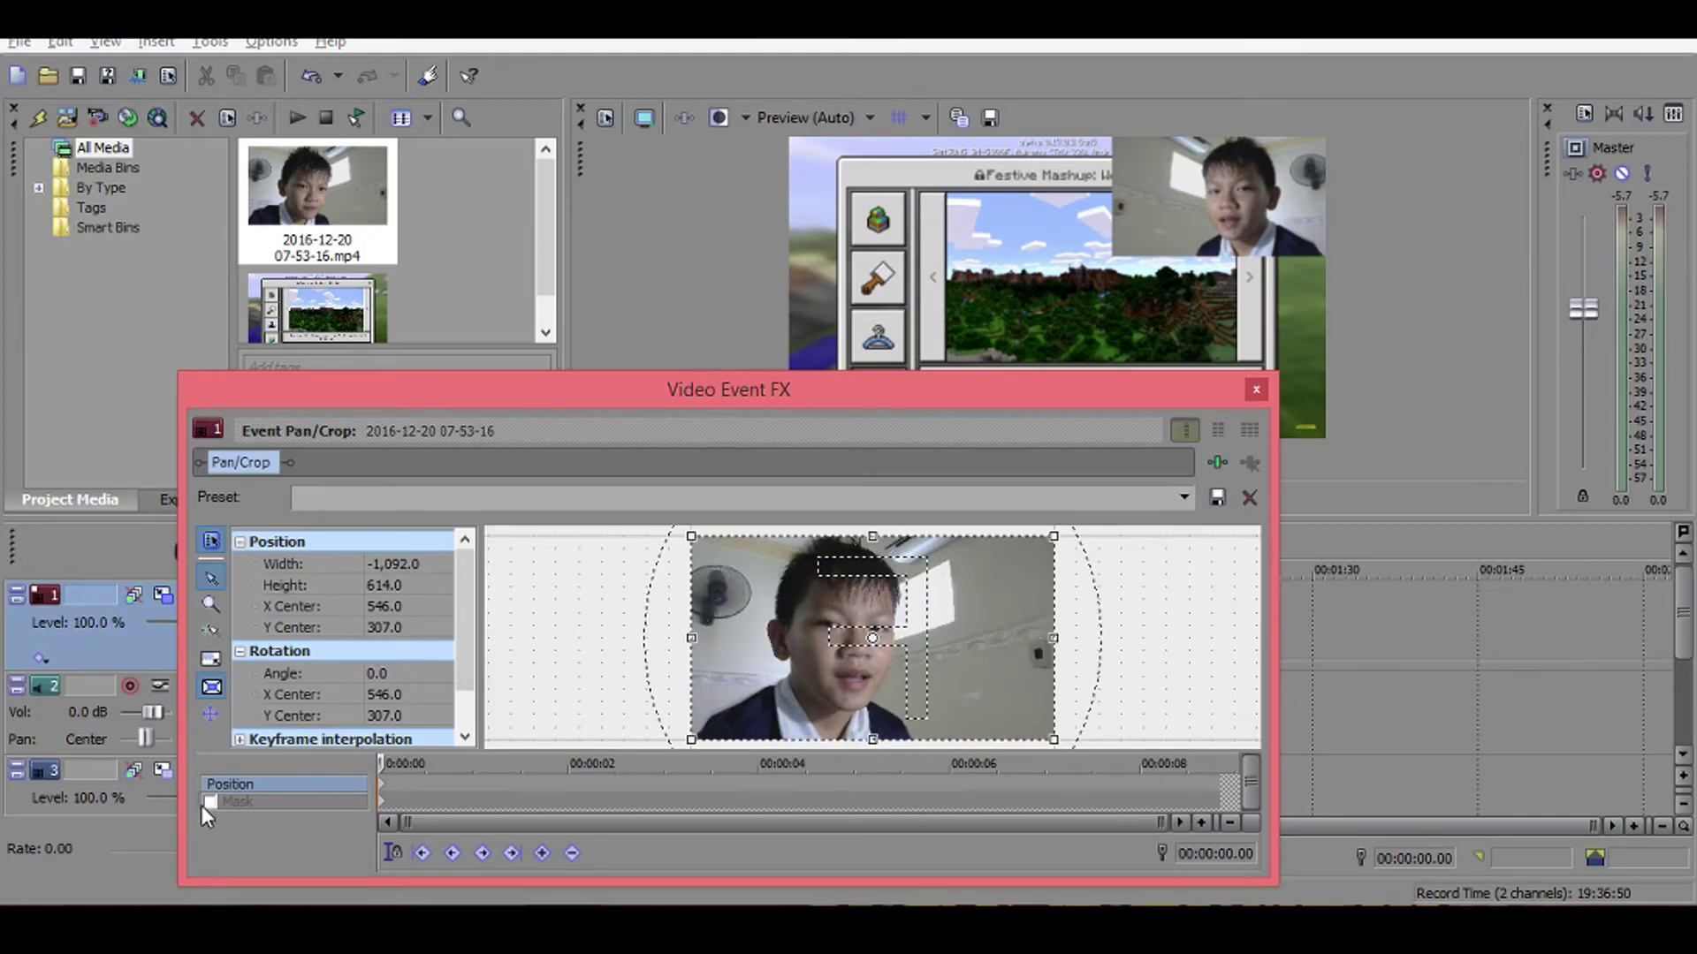
Enable Mask and draw a rectangle mask around the face with the Rectangle Mask Creation Tool.
click(209, 803)
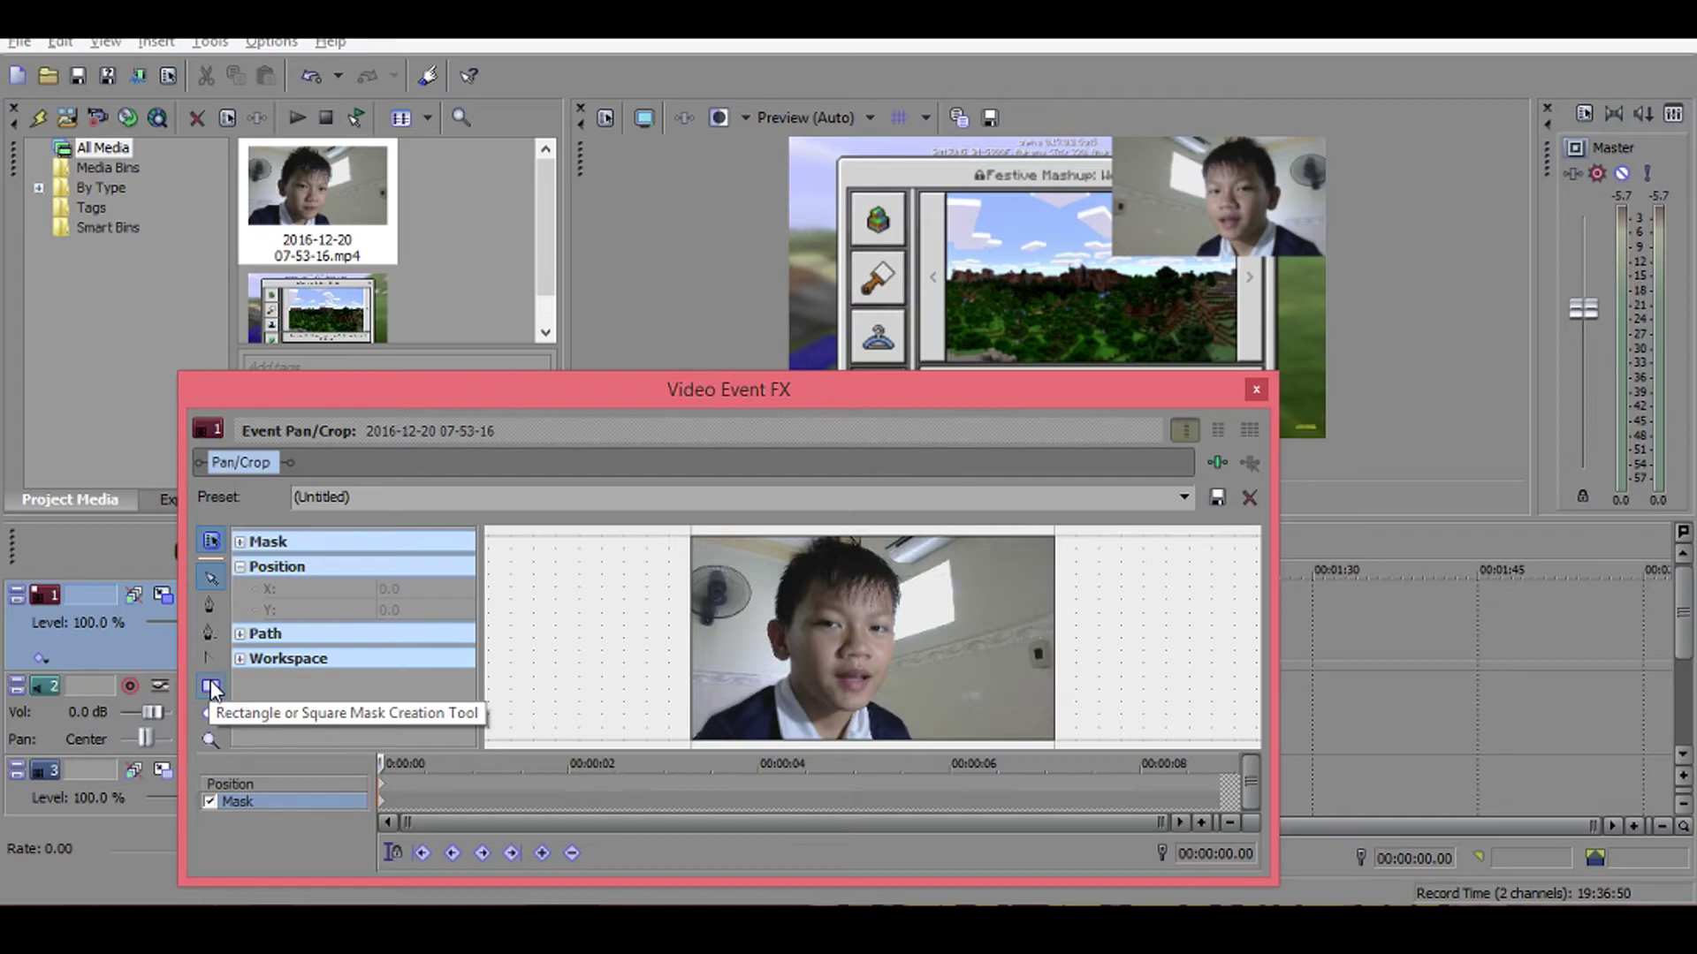
click(212, 688)
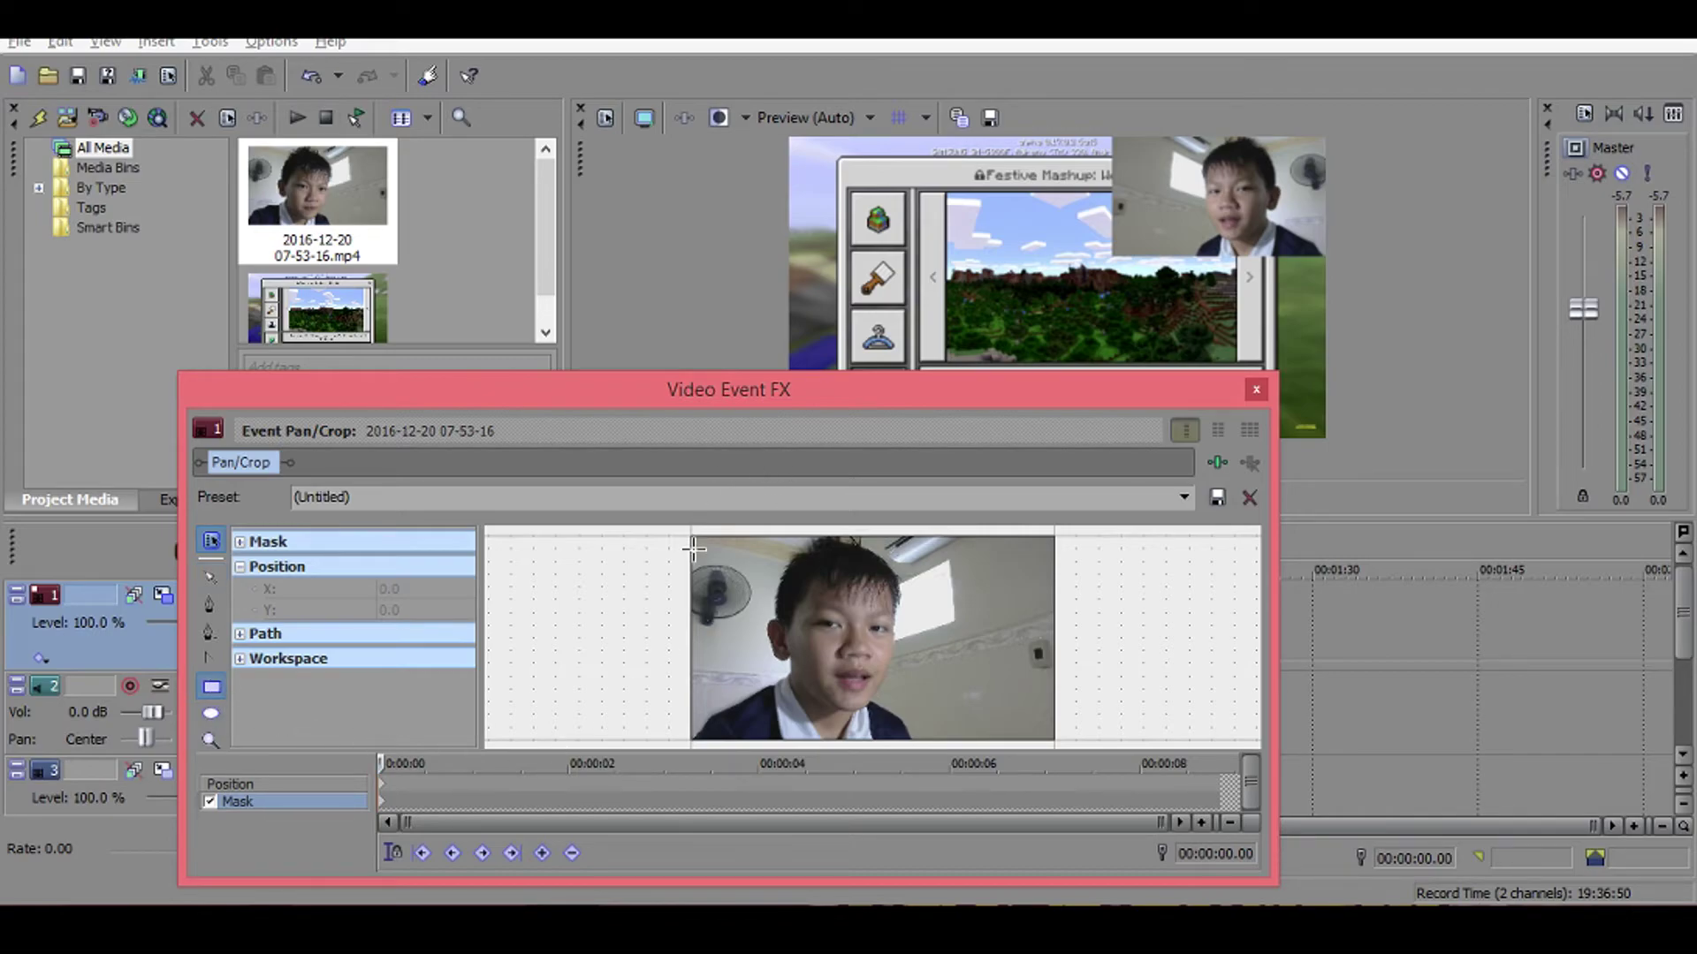
drag(688, 533, 932, 865)
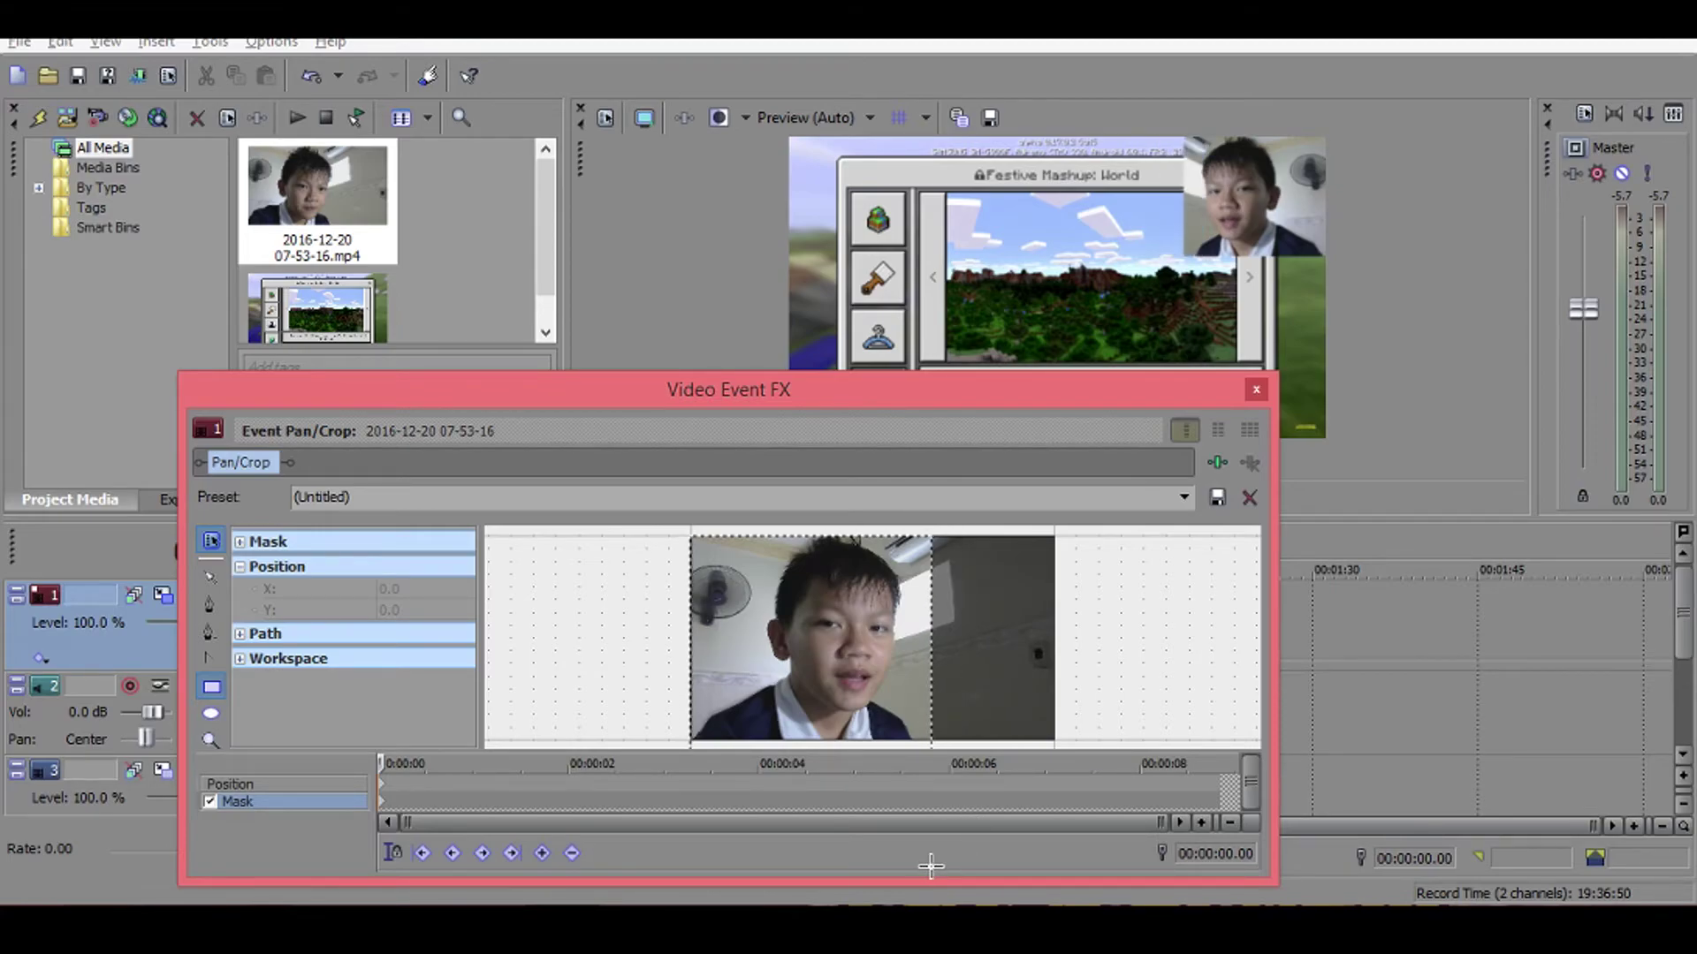
drag(933, 866, 928, 866)
Close the effects window, preview the facecam overlay, and select the facecam clip.
click(1255, 389)
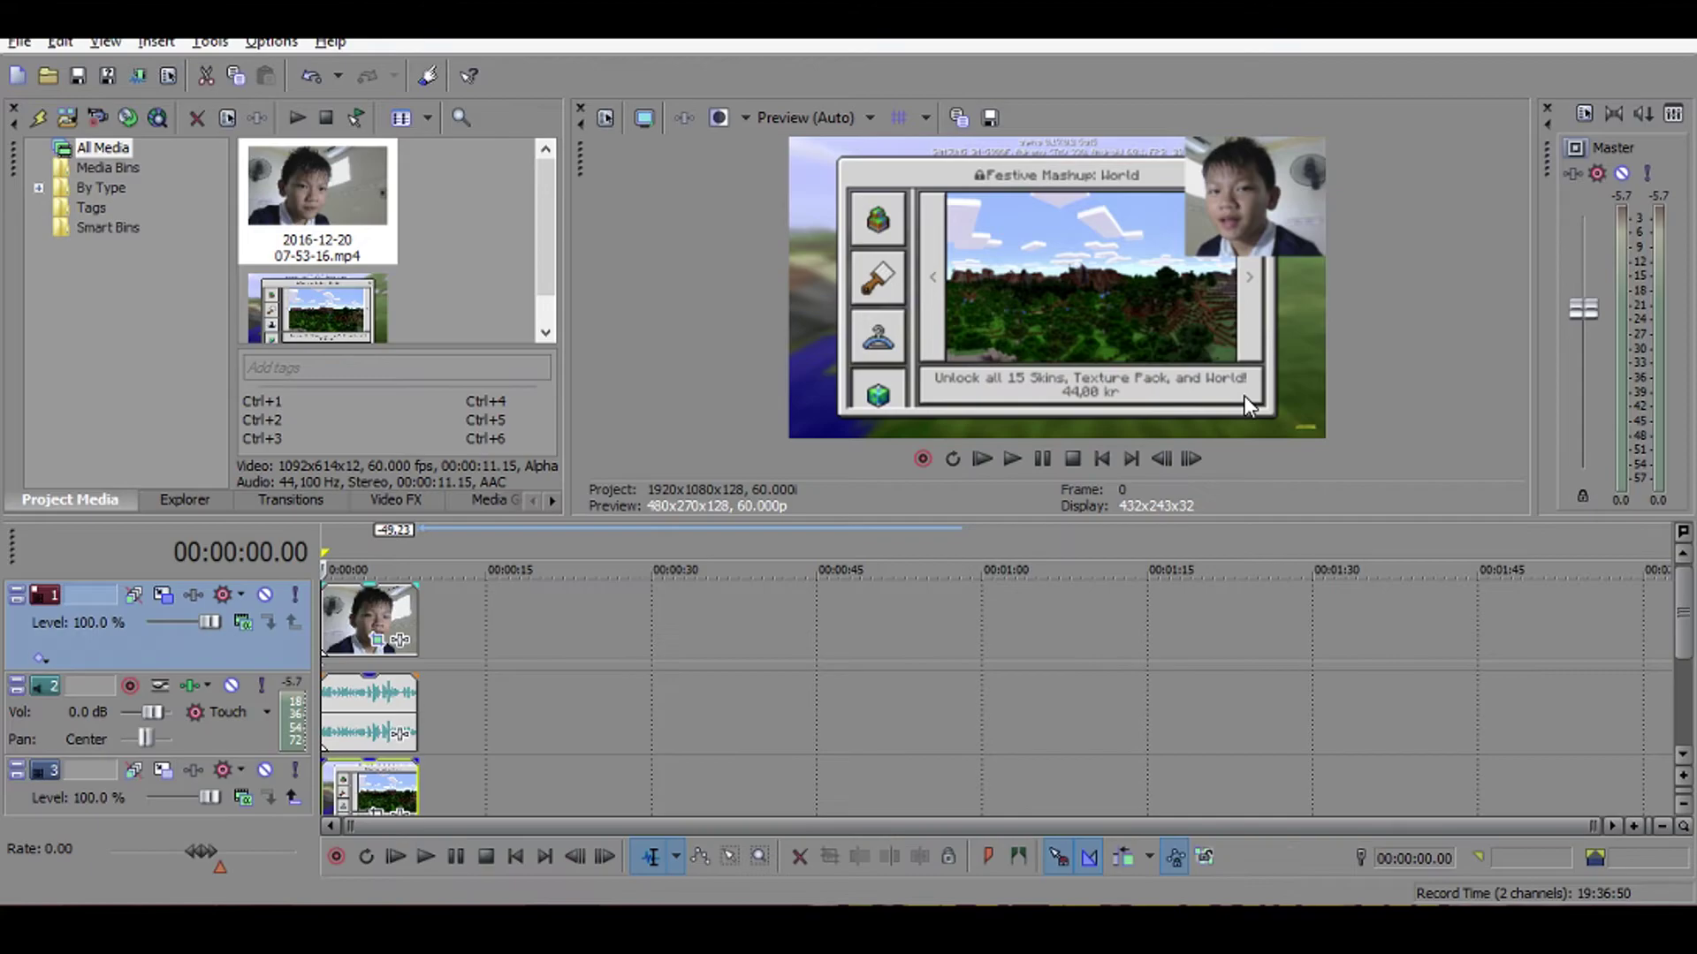
key(space)
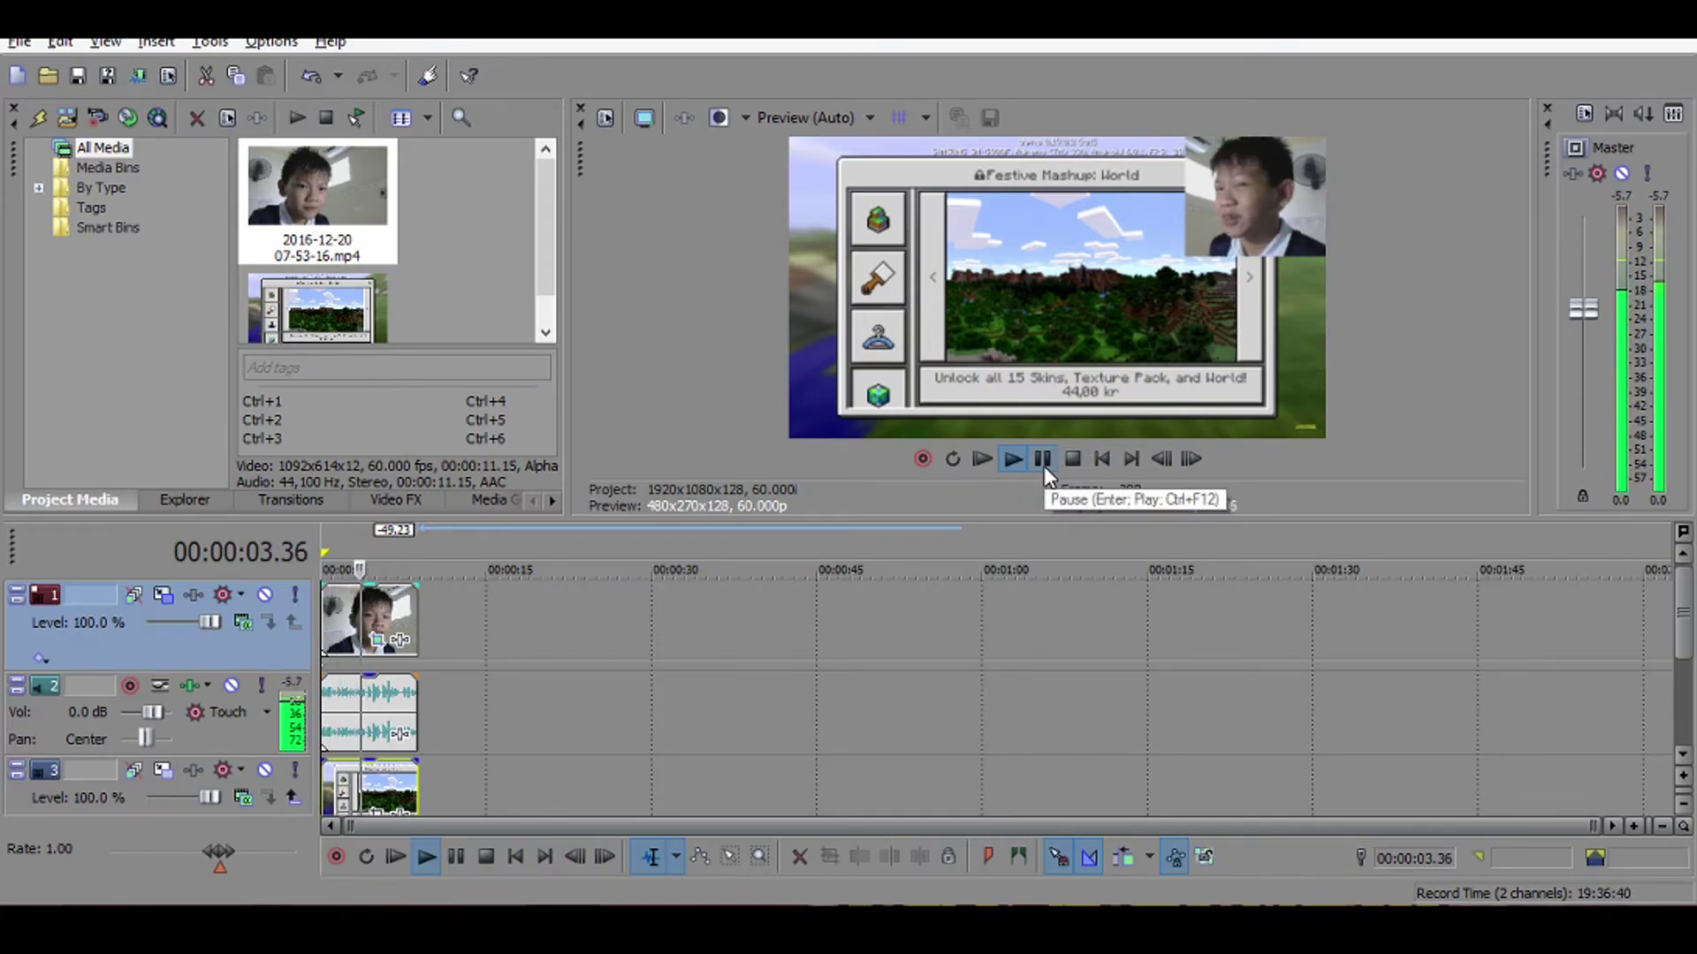
key(space)
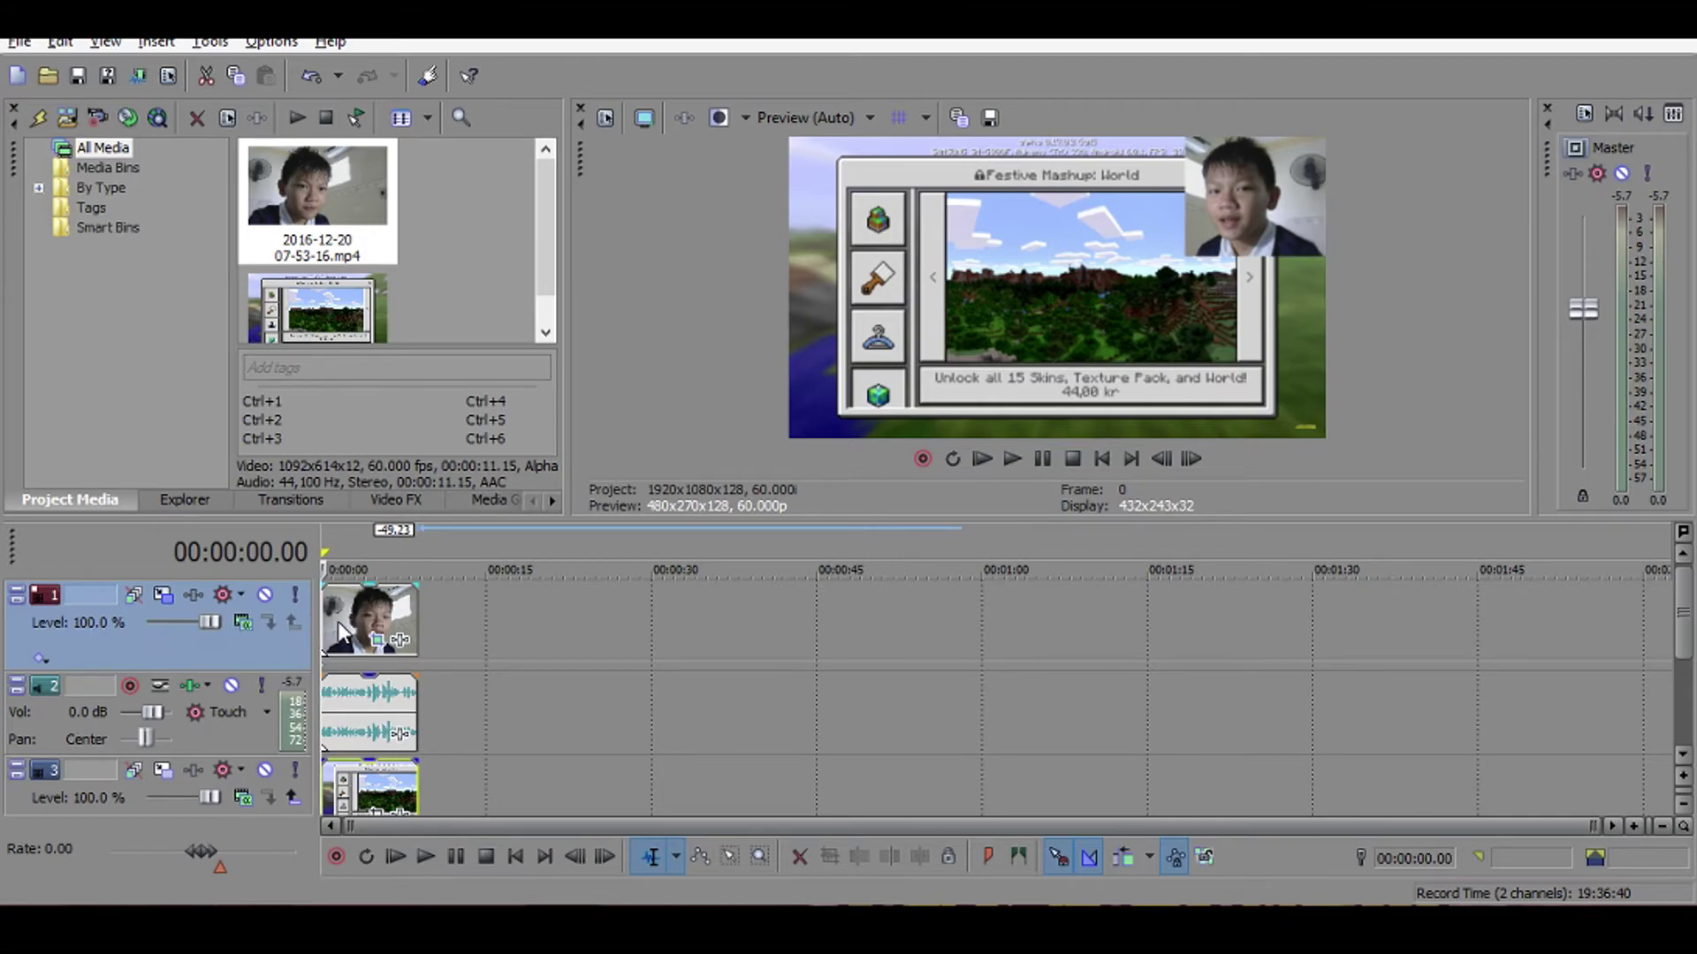
click(337, 621)
click(323, 620)
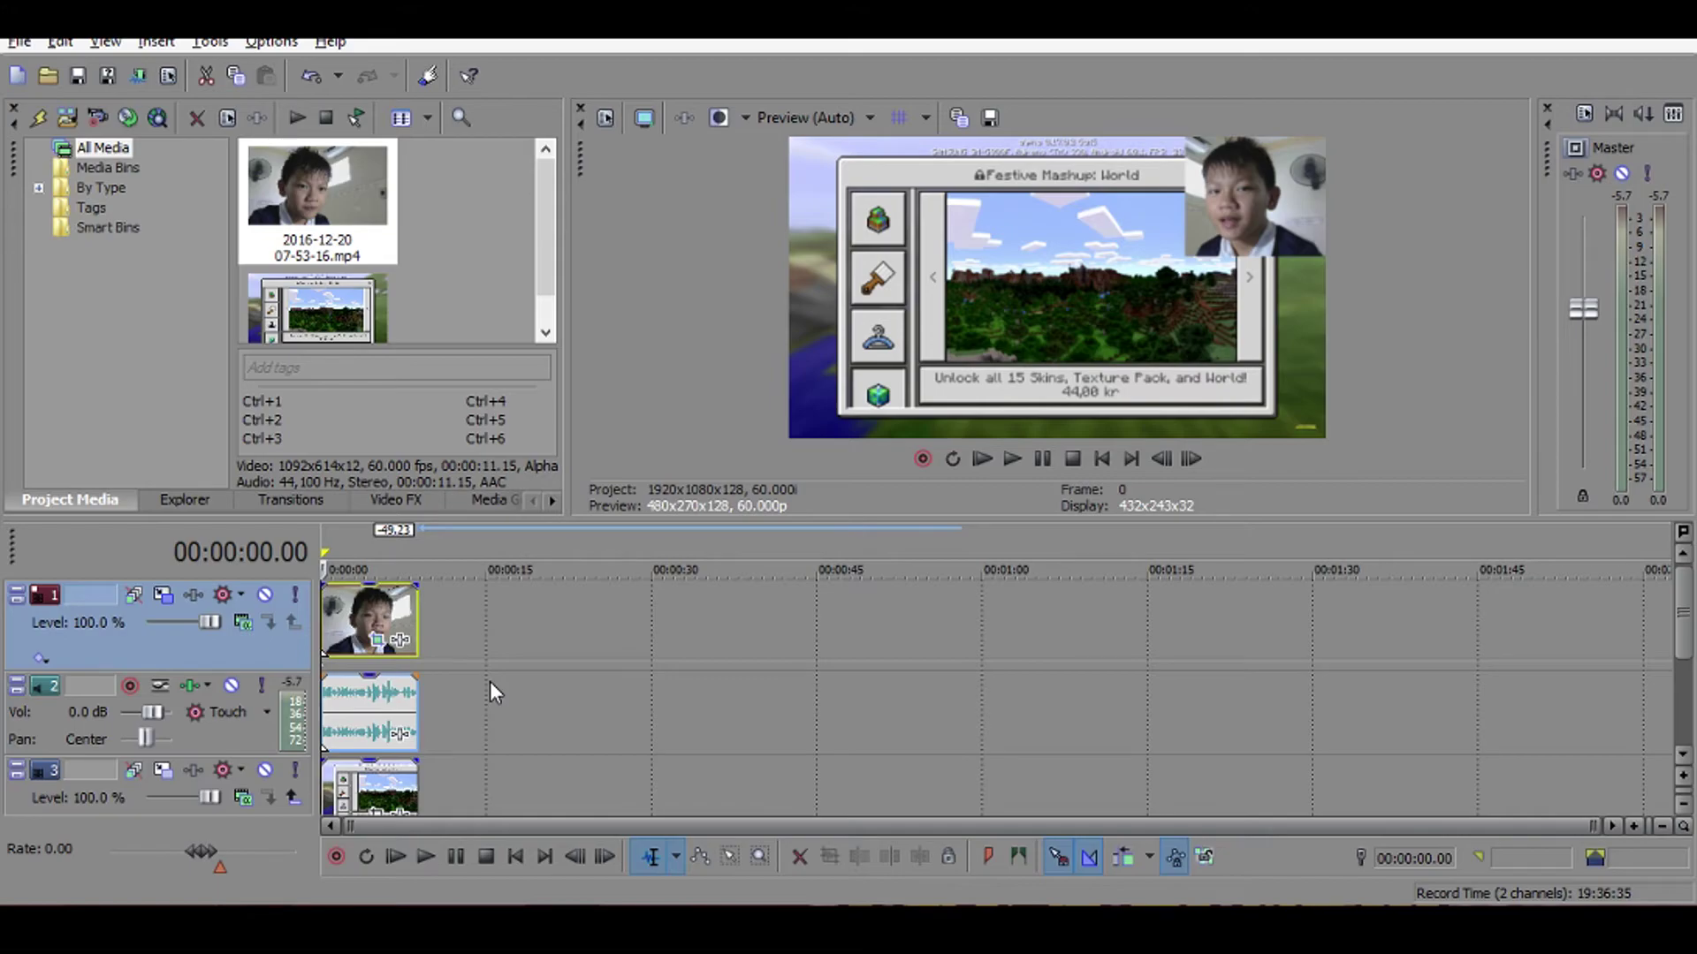
Pause playback at 00:00:01.46 and insert an empty video track at the top.
key(space)
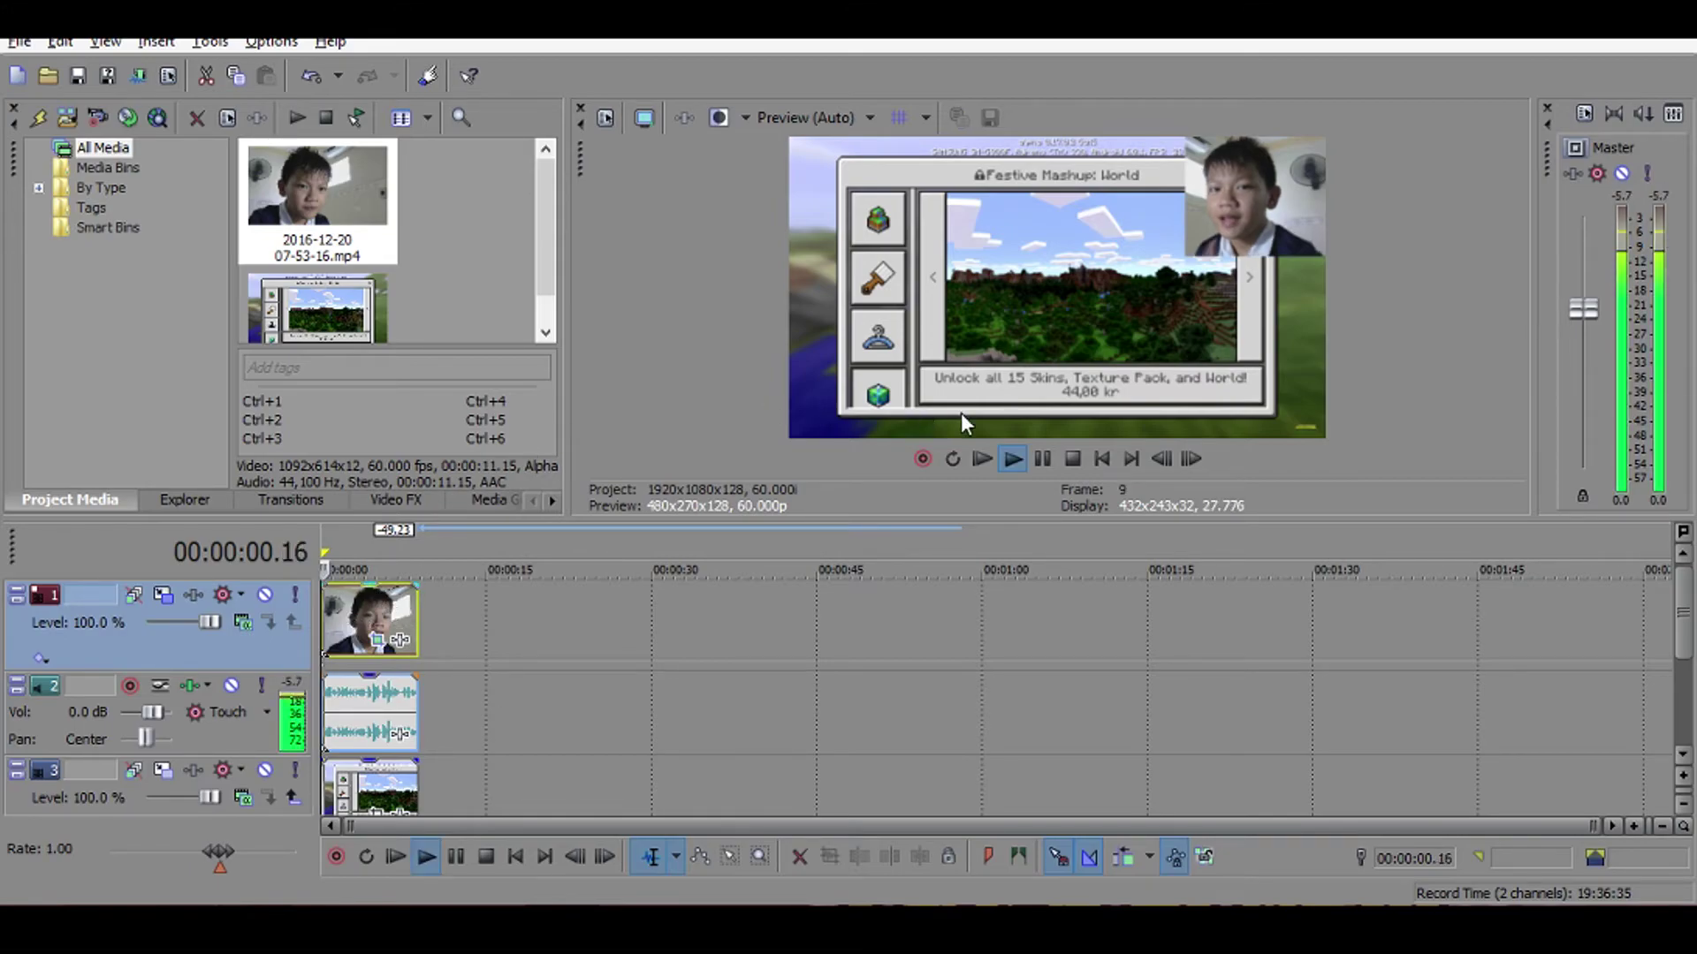
click(1039, 459)
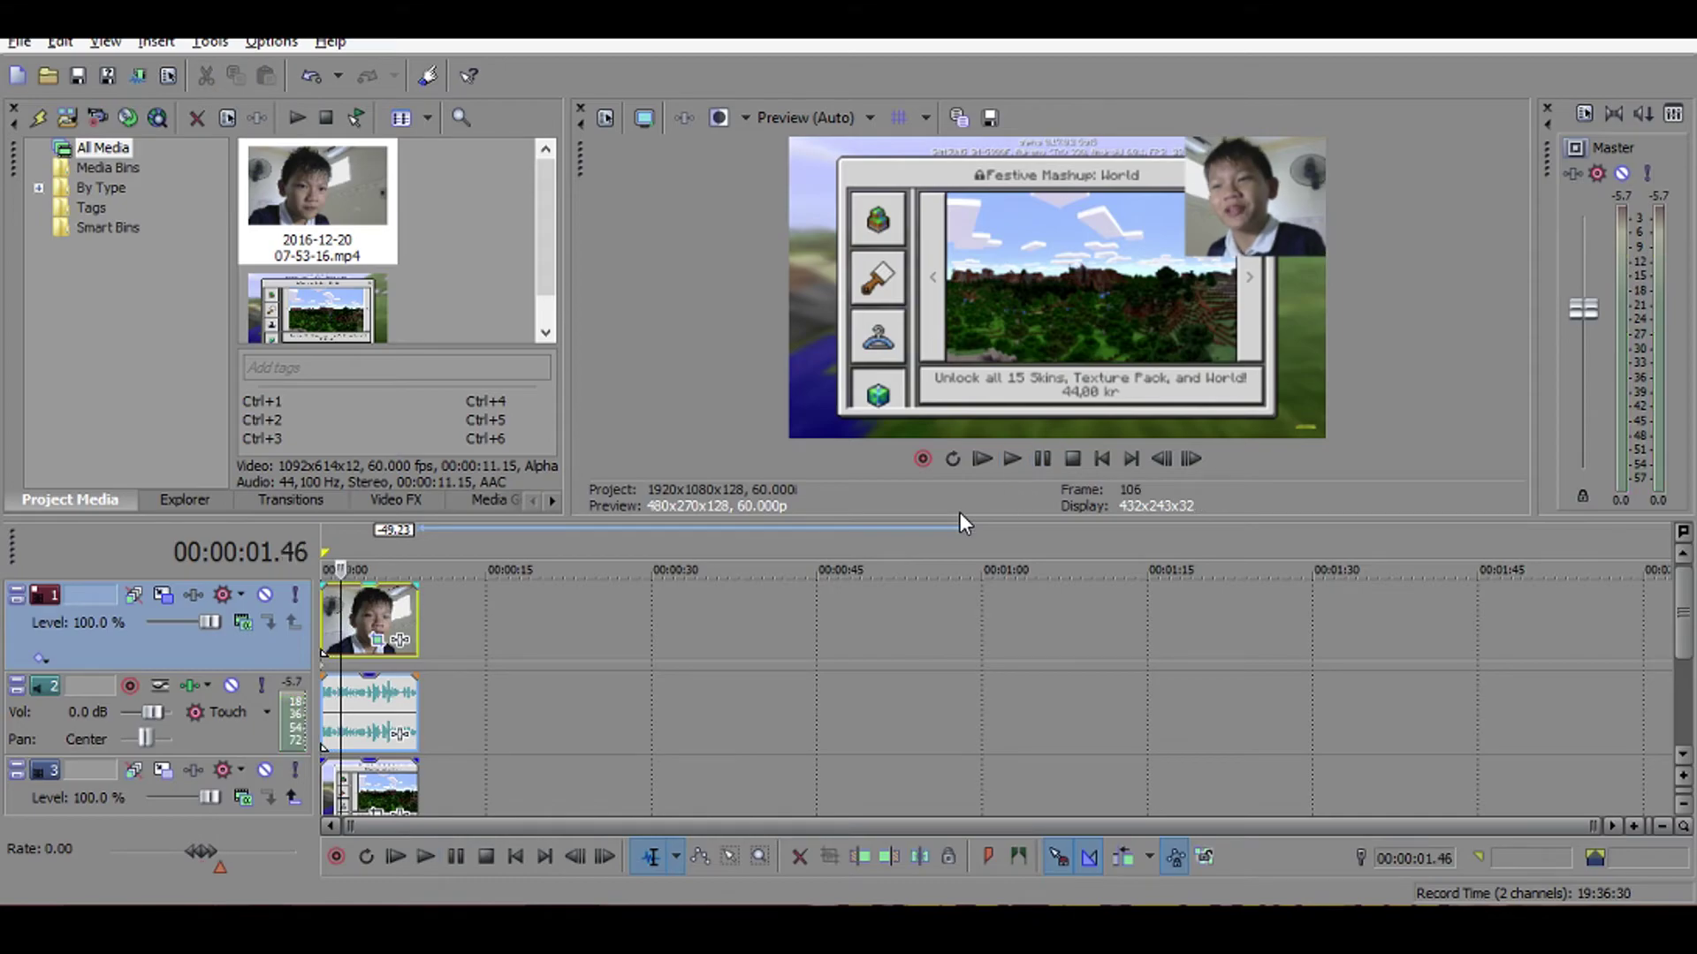
key(ctrl+shift+q)
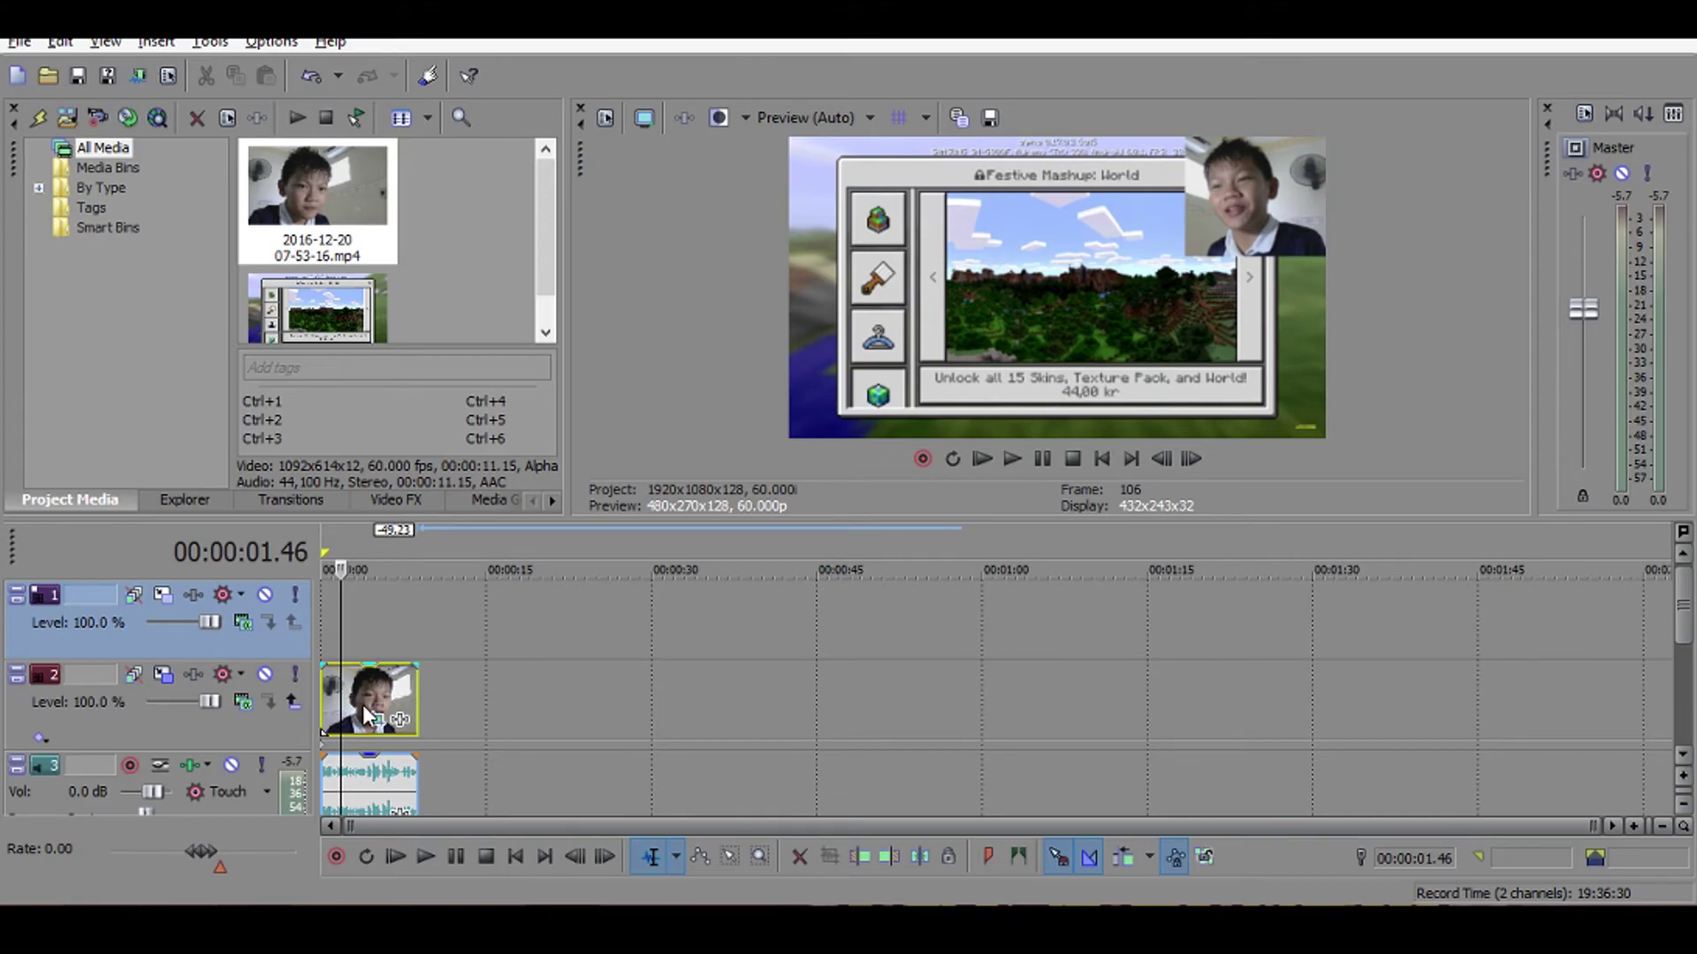
Split the facecam clip at 1.46 and 4.37 seconds and move the middle piece to track 1.
key(s)
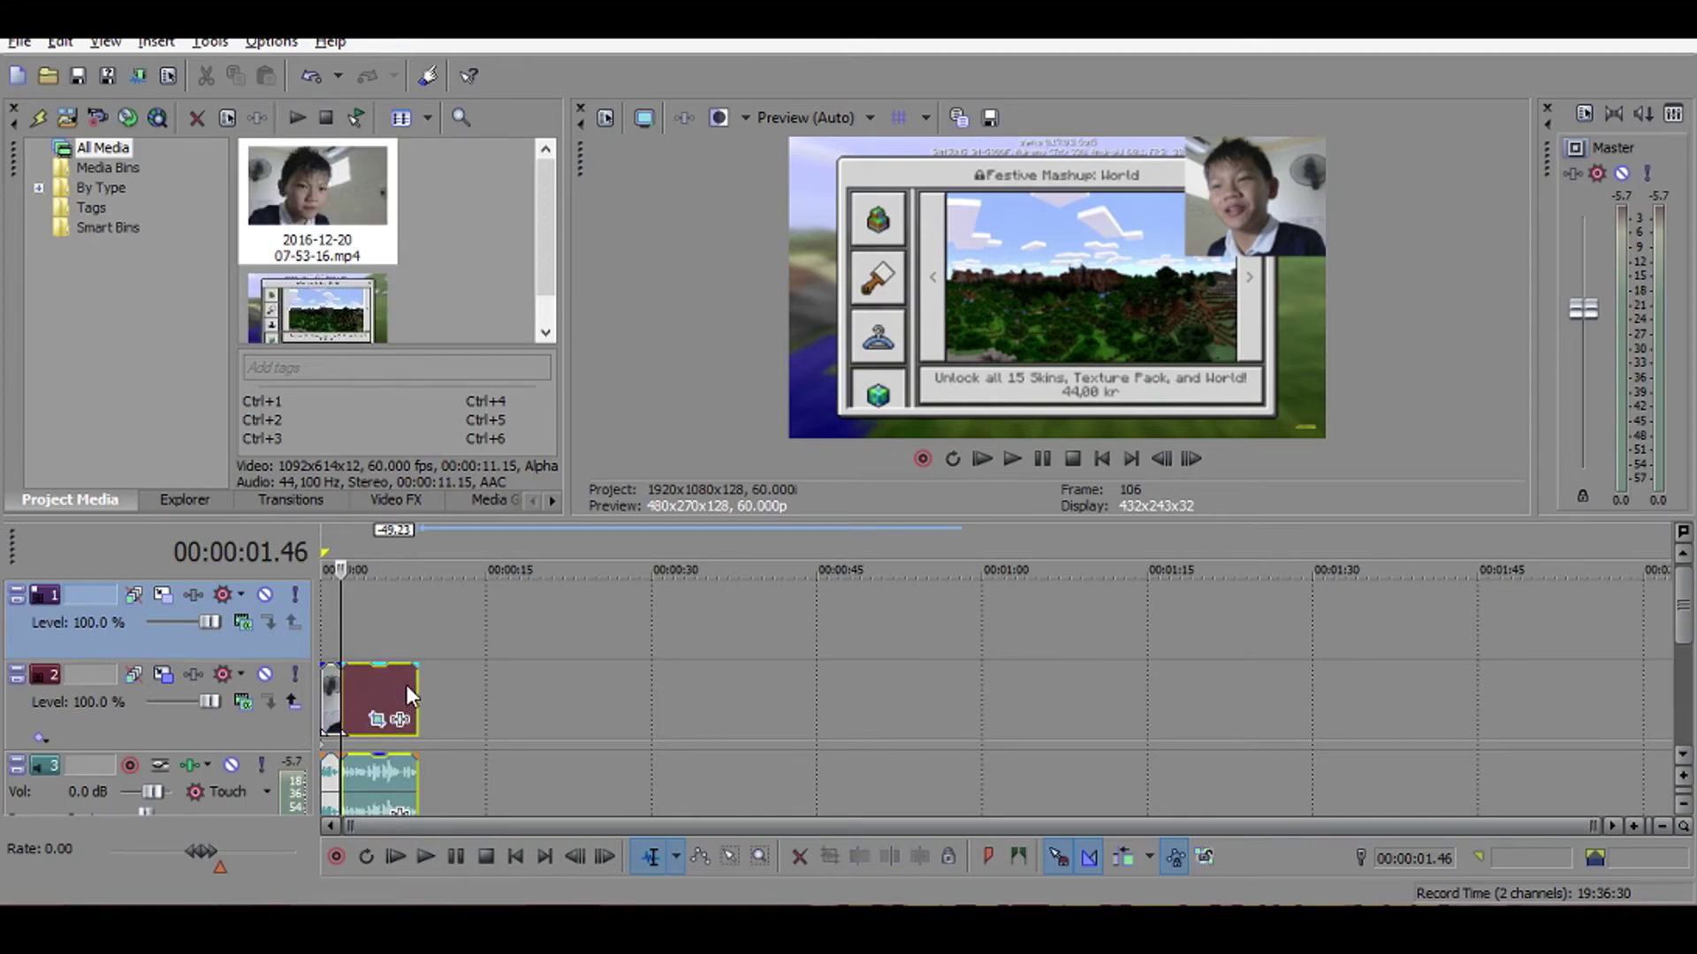
click(372, 698)
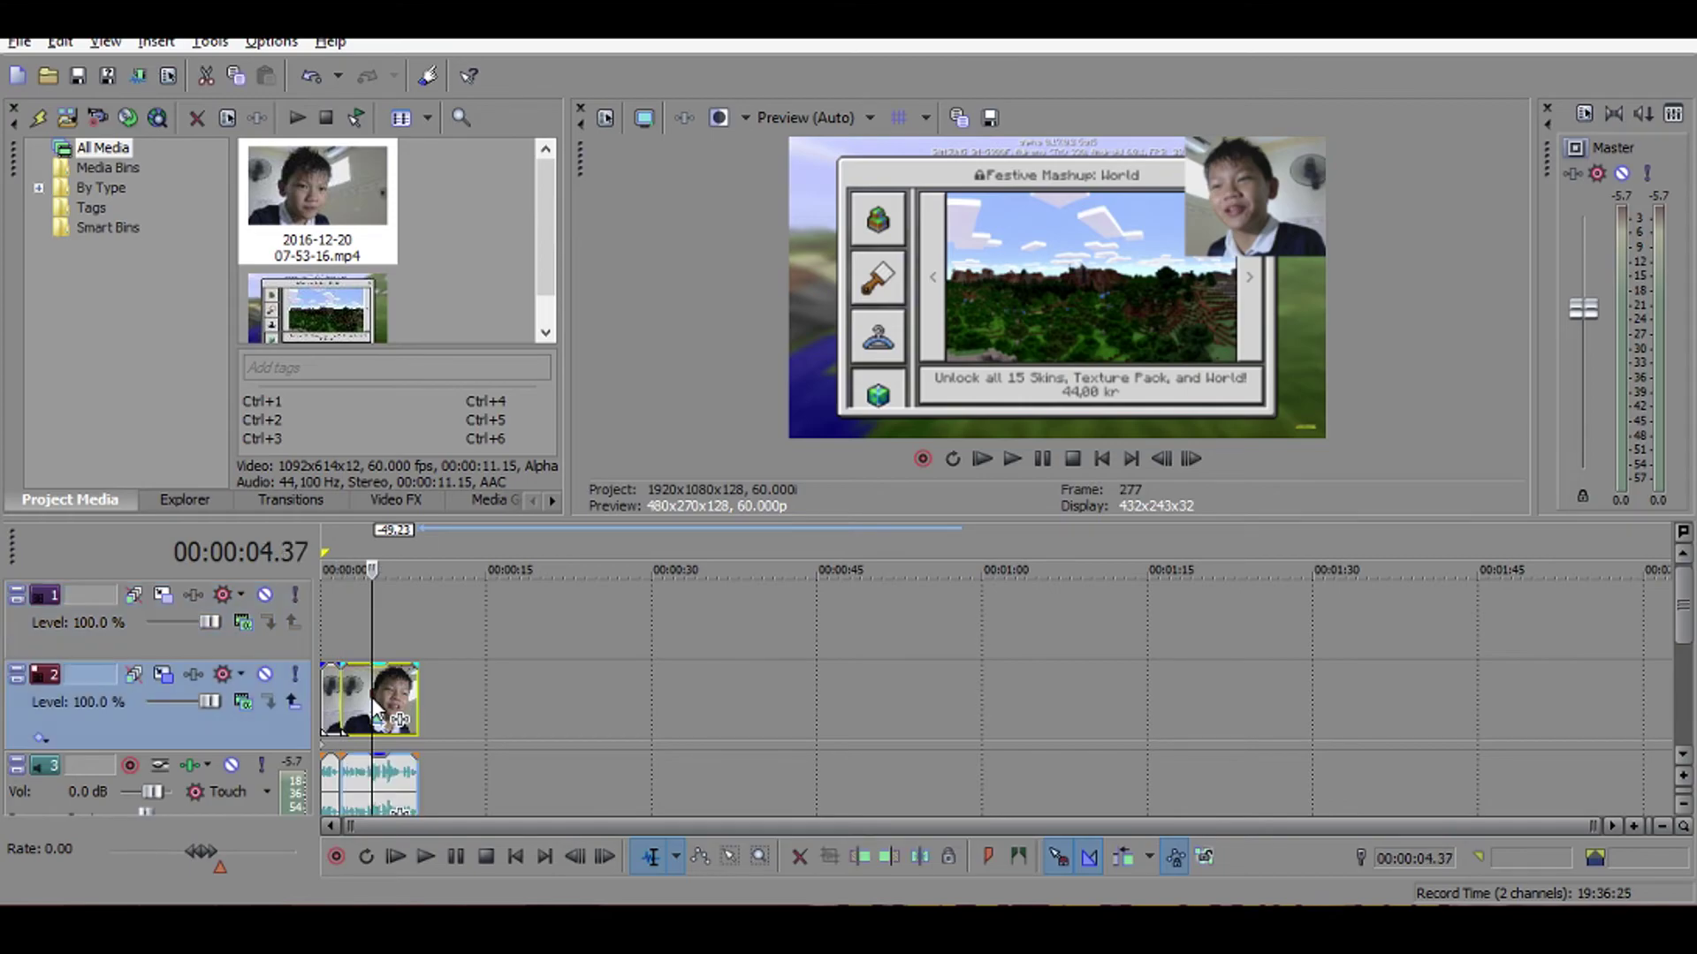
key(s)
double_click(360, 695)
key(Delete)
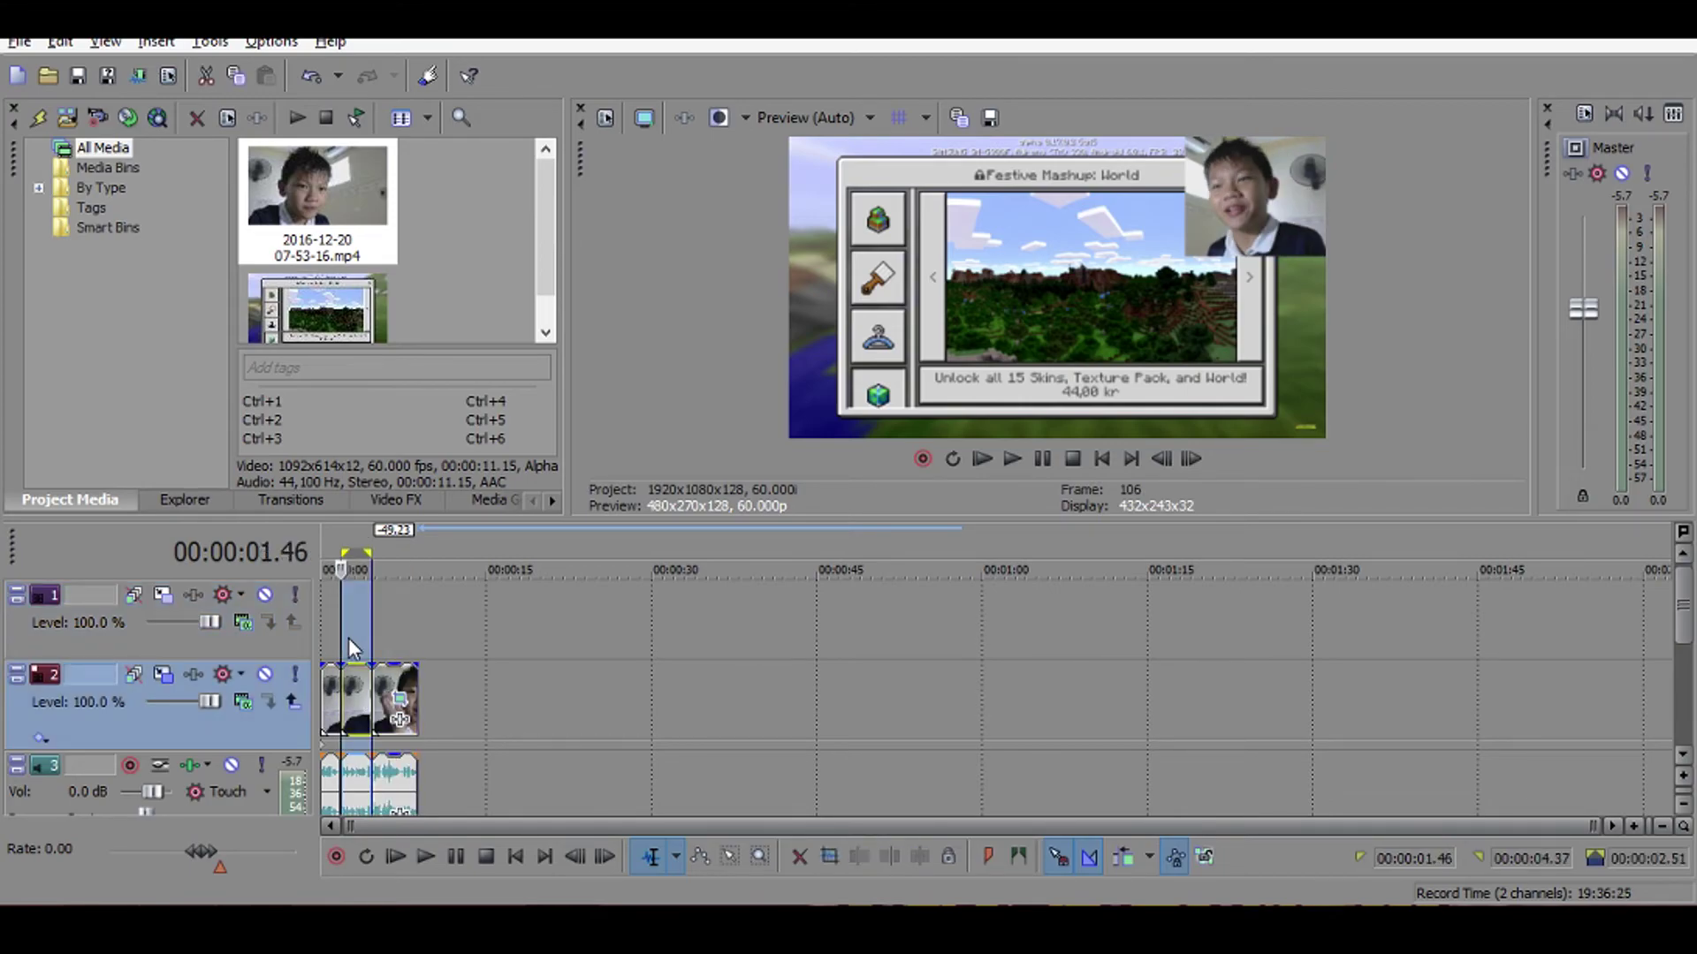
drag(355, 697, 355, 638)
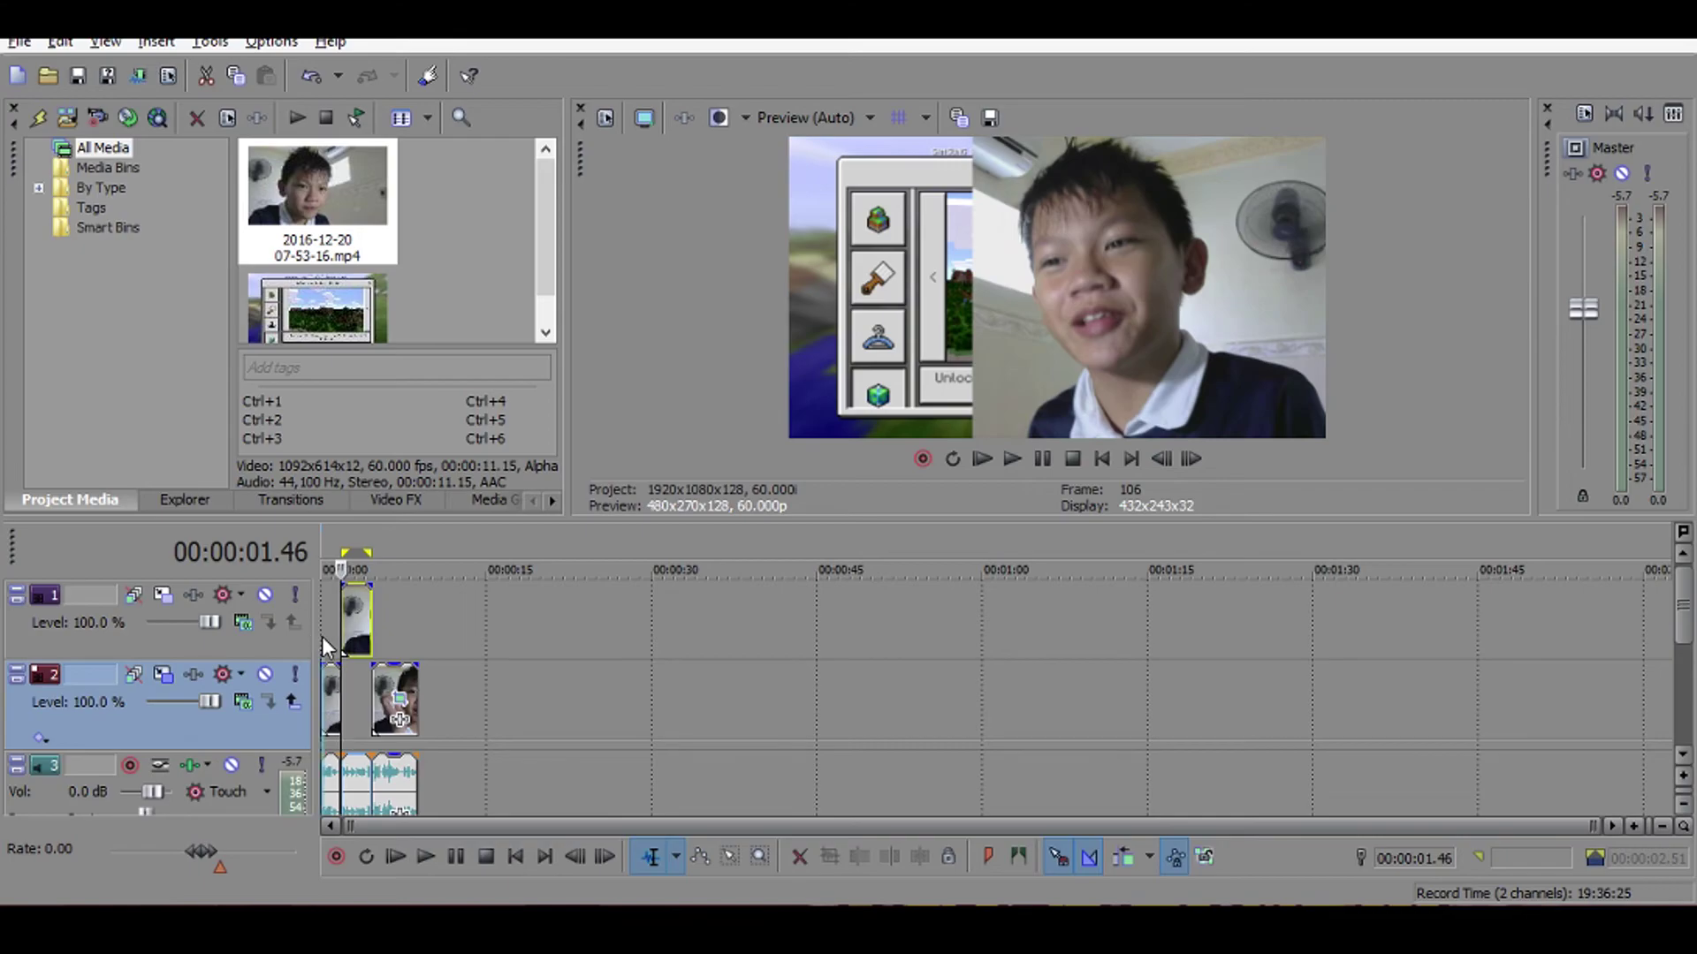
Play the project from the start to preview the split edit.
click(324, 635)
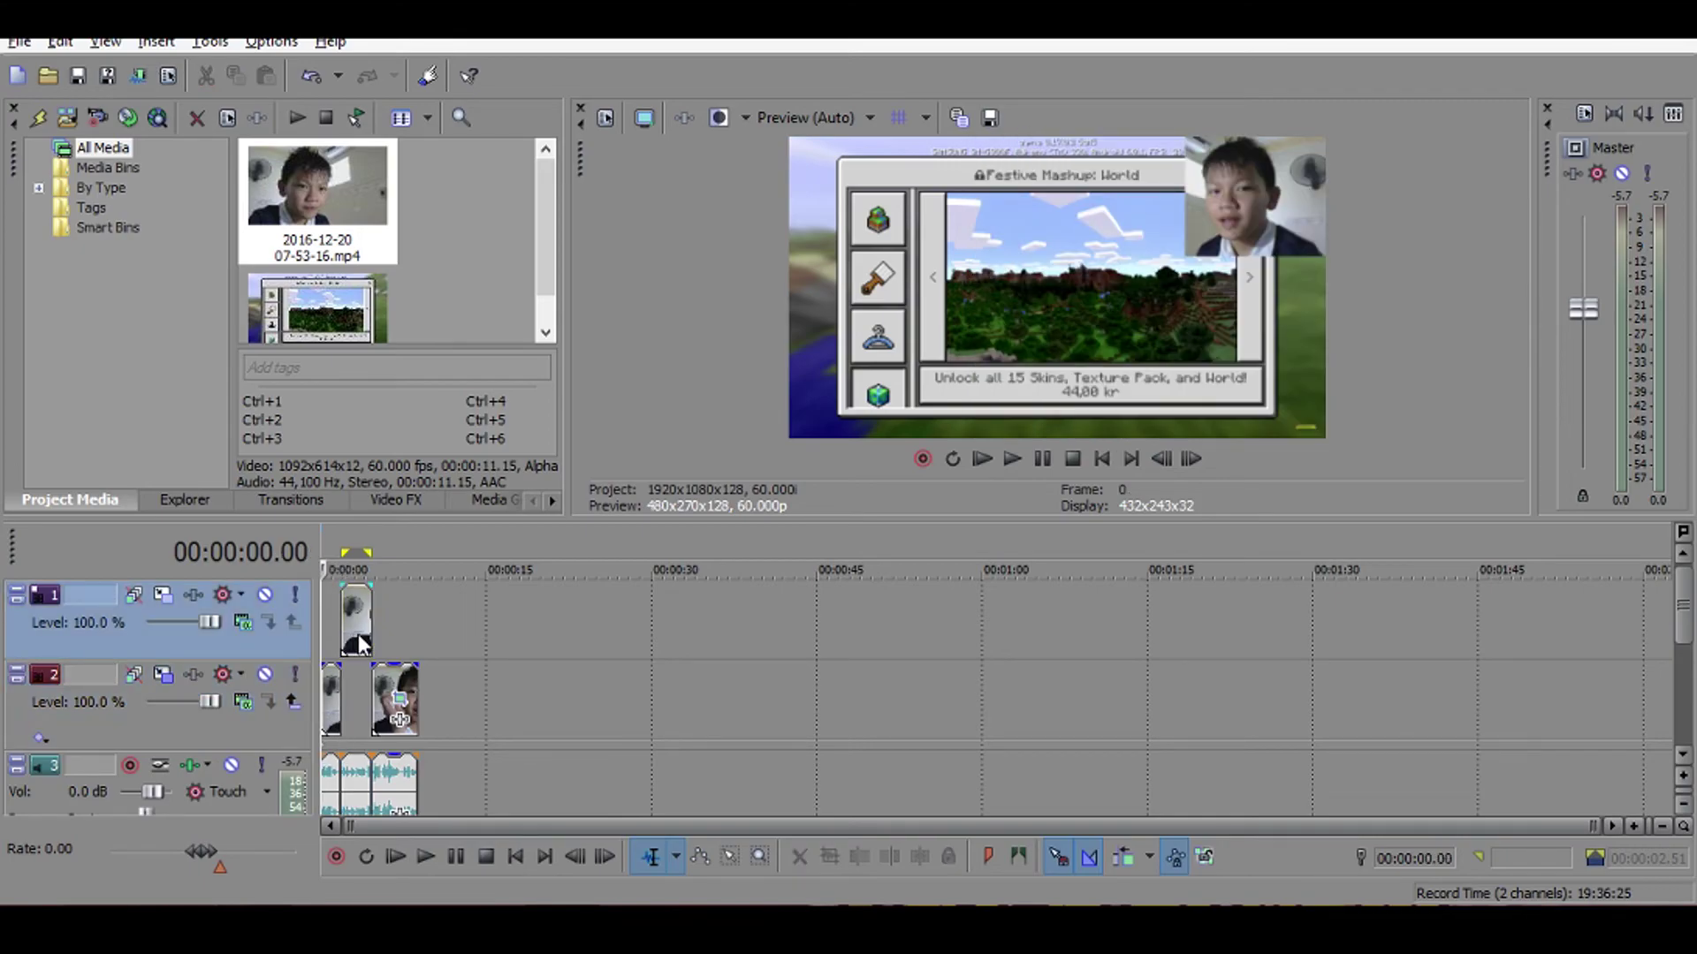
key(space)
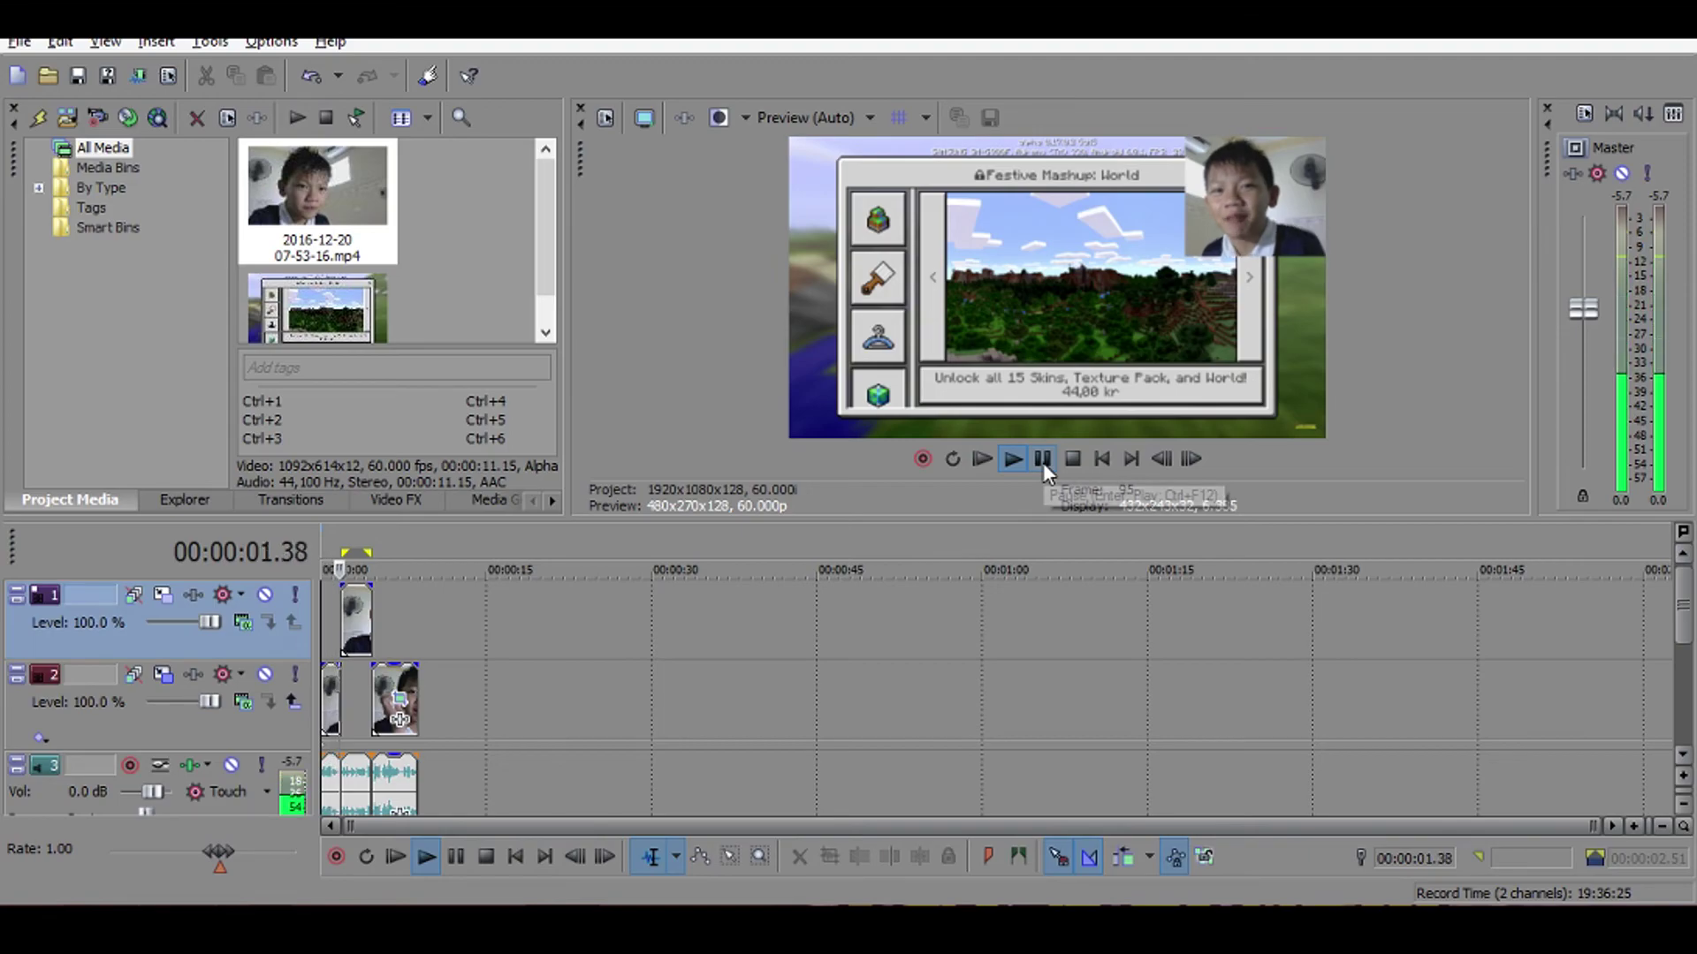
key(space)
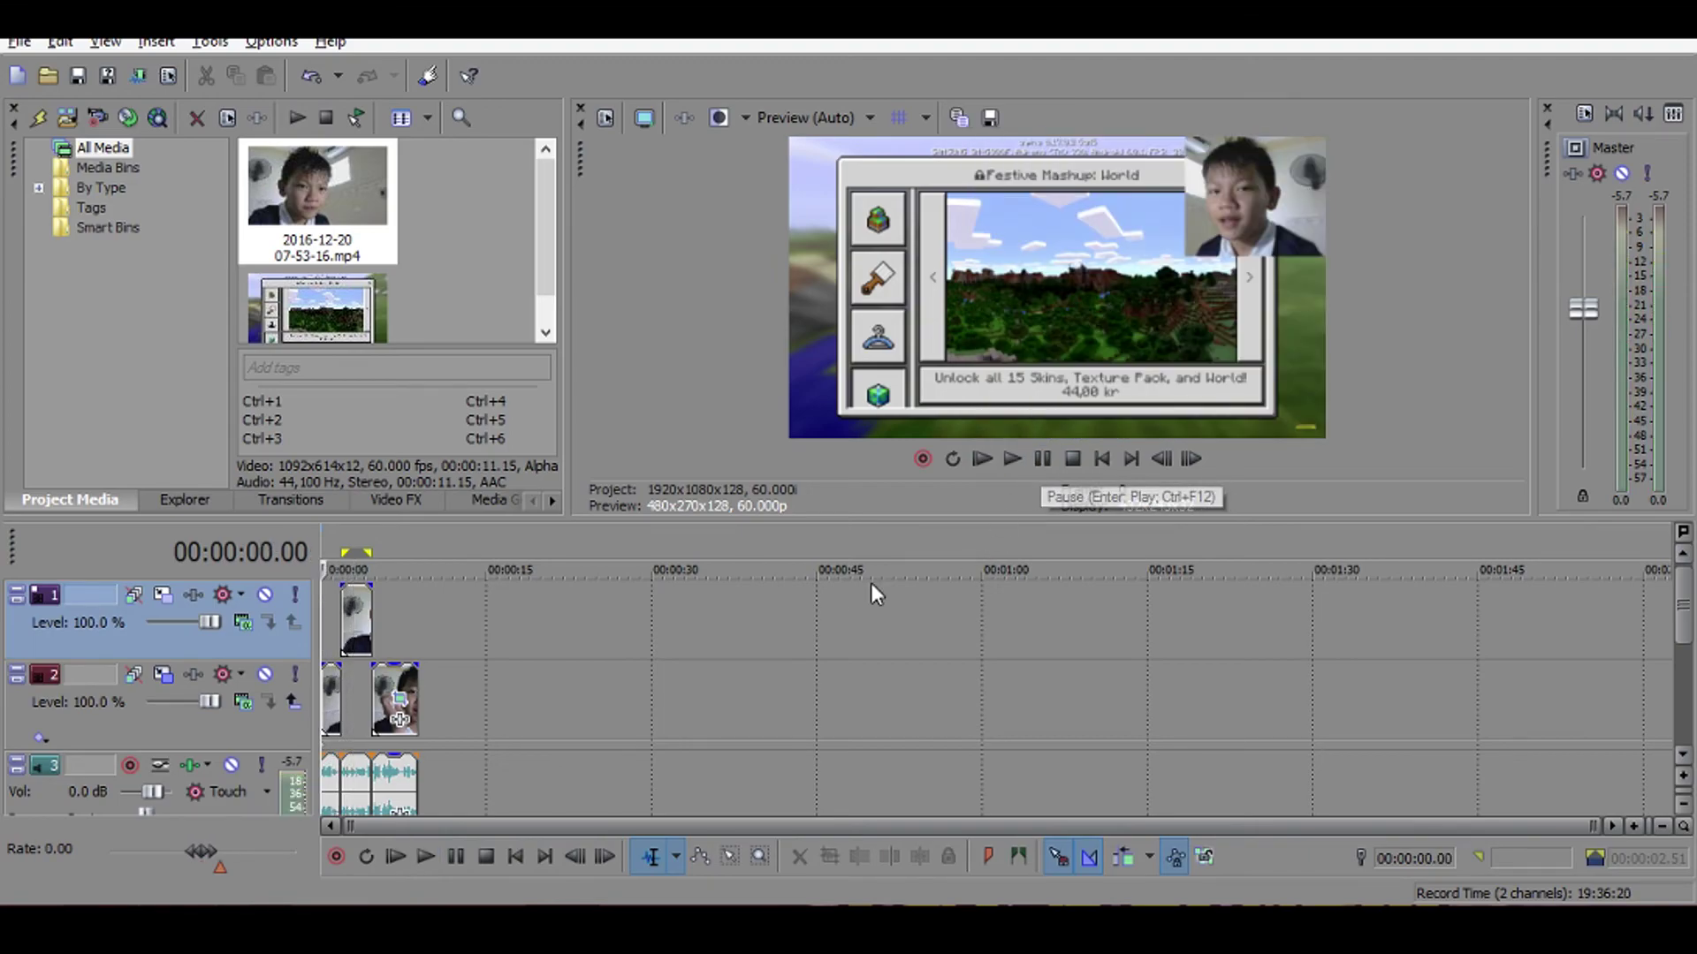
Reset the mask of the track 1 facecam piece in Video Event Pan/Crop.
right_click(361, 620)
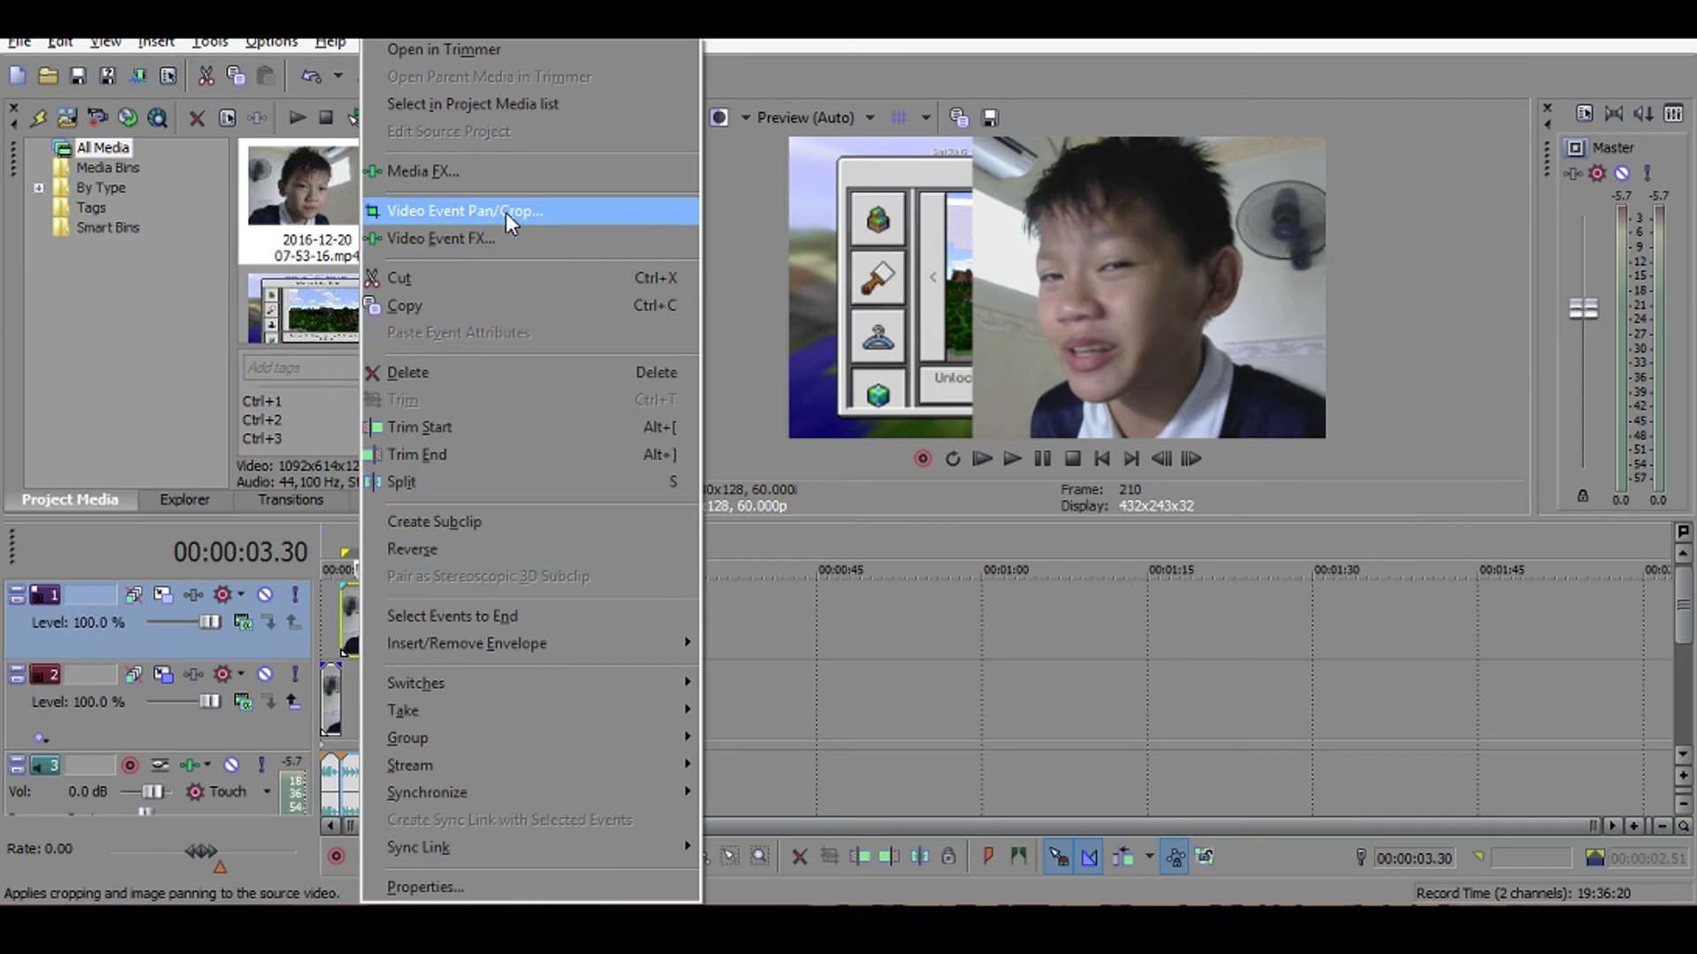
click(506, 213)
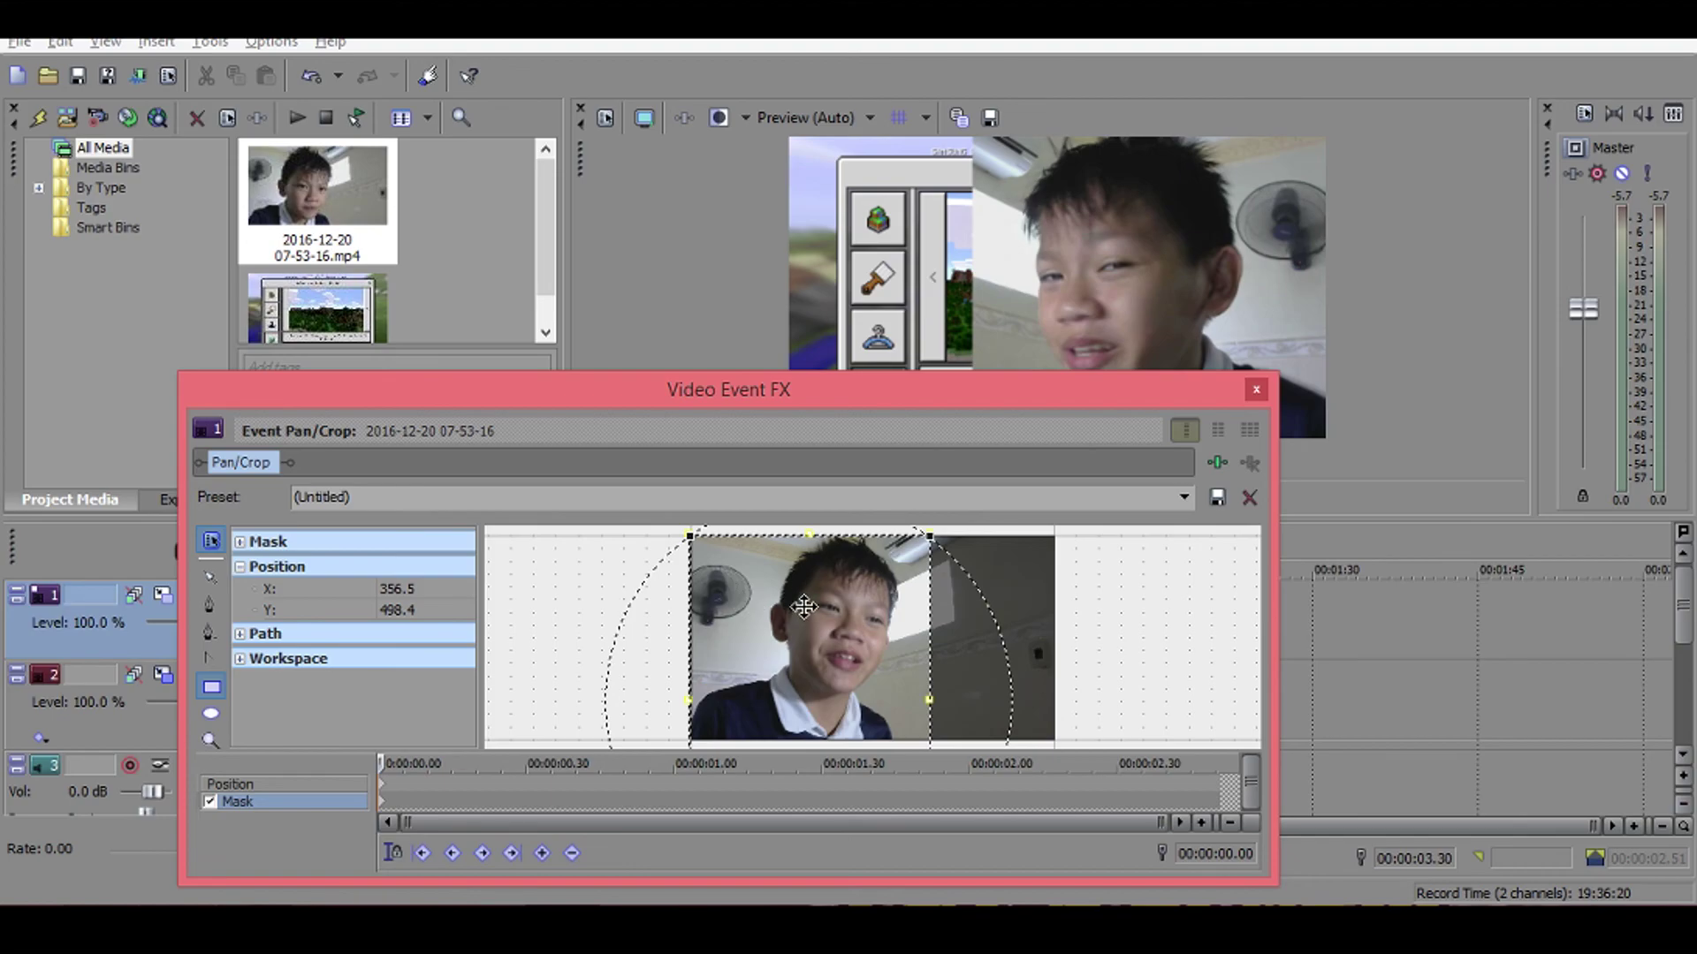
right_click(805, 612)
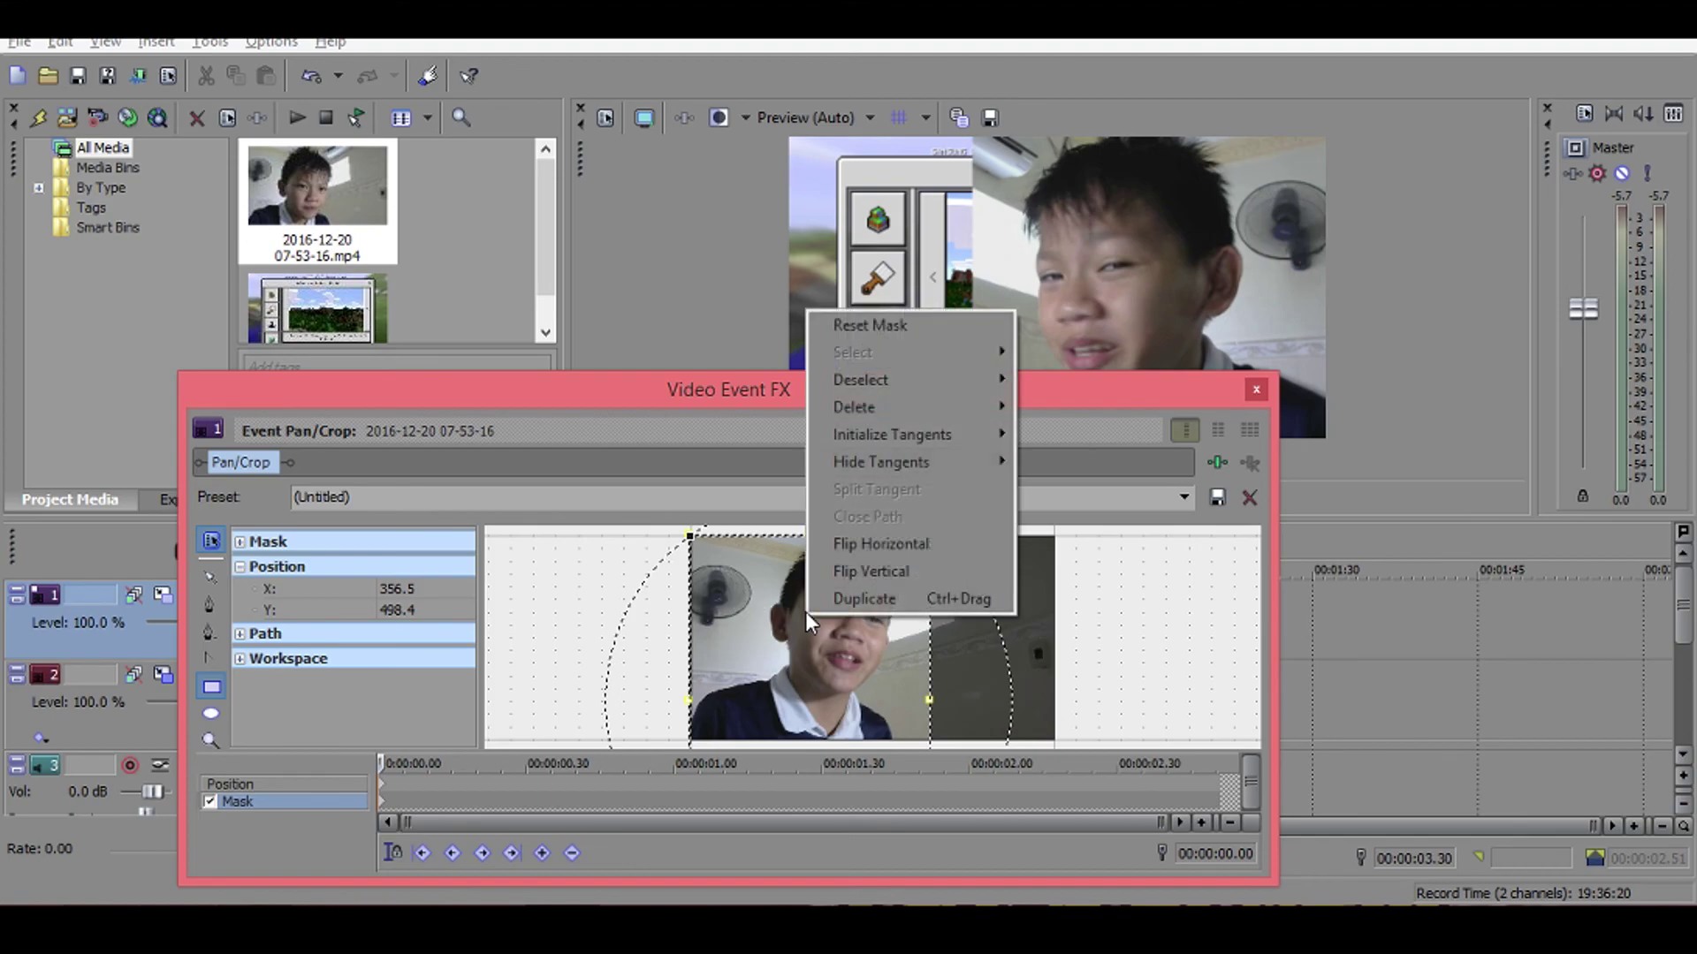
click(940, 325)
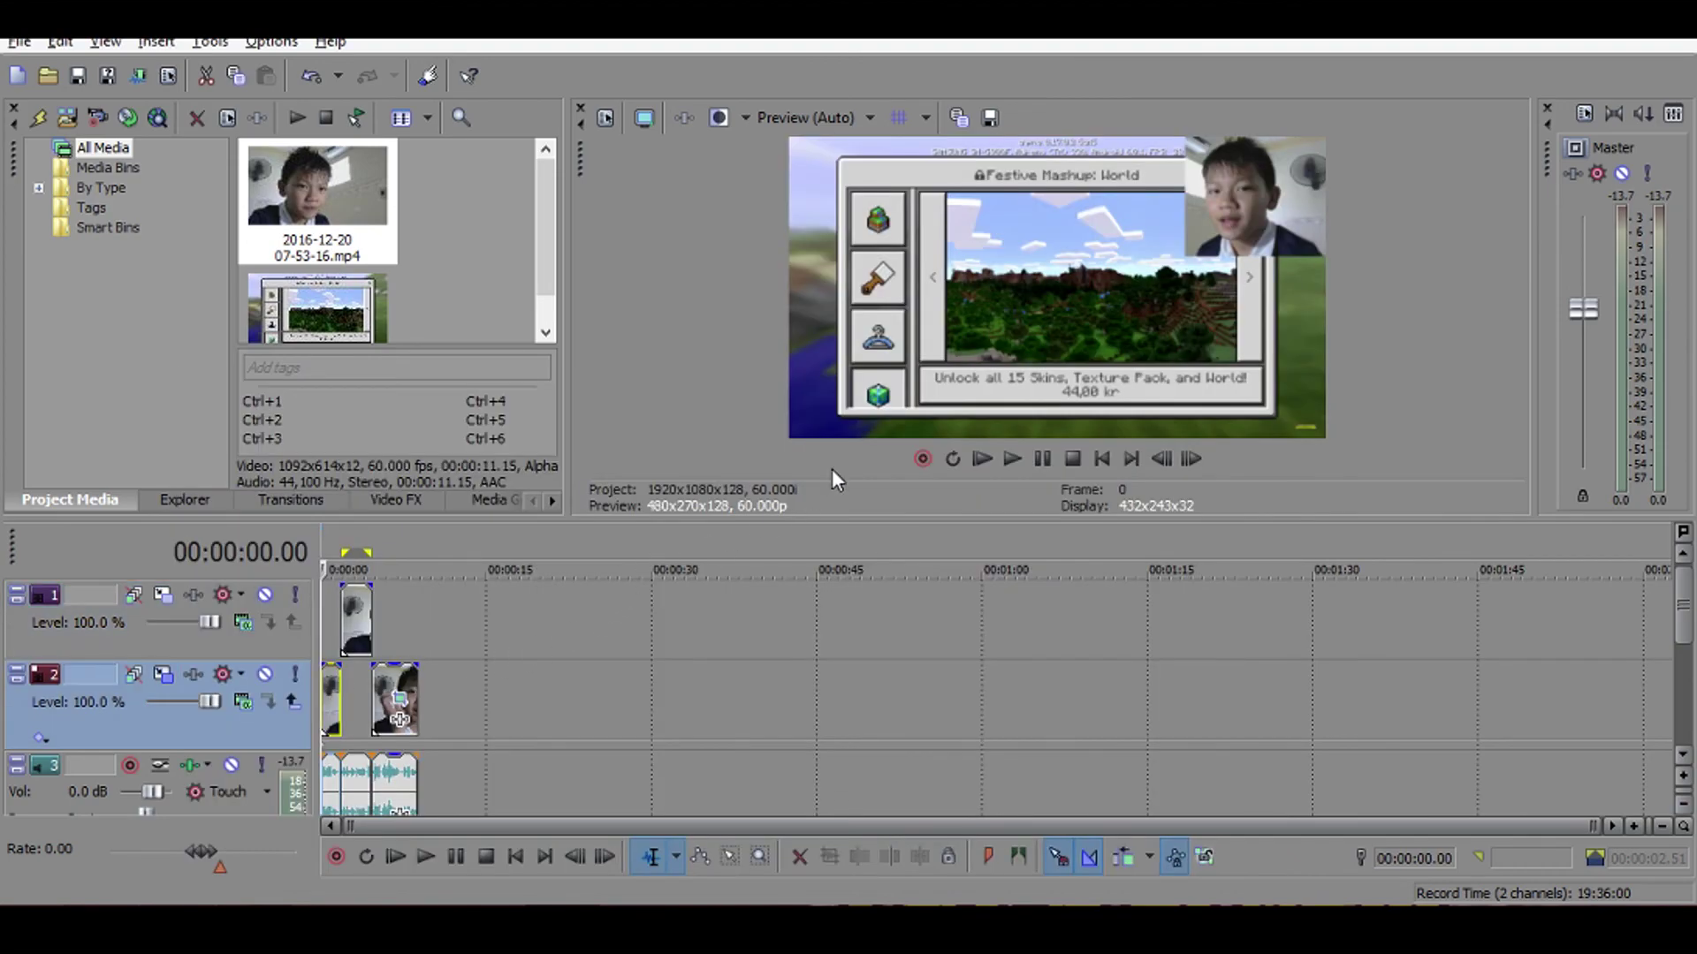